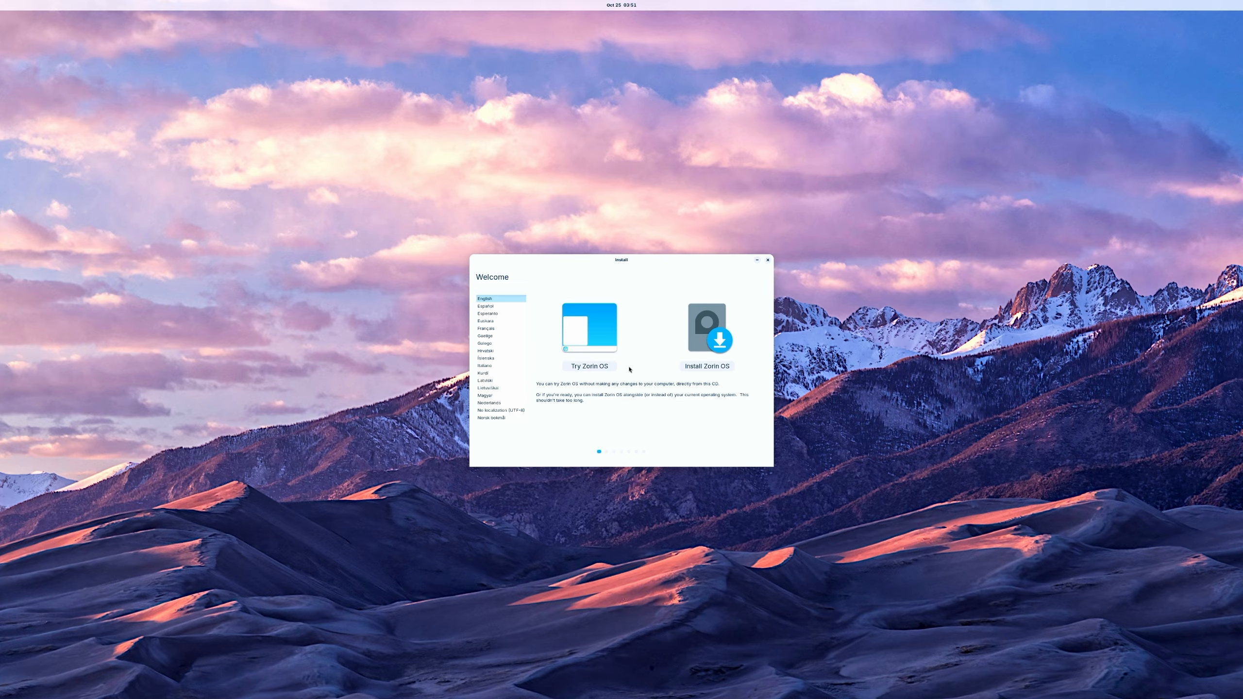
Choose Try Zorin OS to start the live session without installing.
{"action": "left_click", "coordinate": [590, 367]}
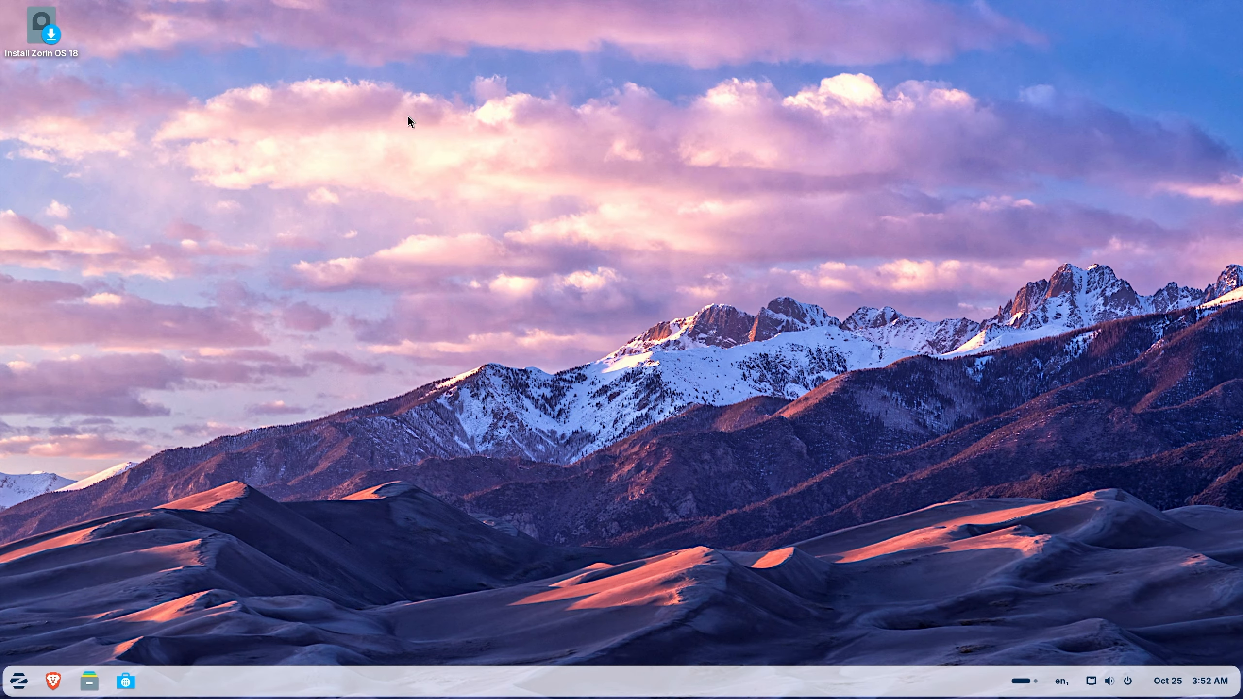
{"action": "left_click_drag", "start_coordinate": [336, 76], "coordinate": [1126, 585]}
{"action": "left_click_drag", "start_coordinate": [1215, 220], "coordinate": [454, 592]}
{"action": "left_click_drag", "start_coordinate": [1020, 248], "coordinate": [744, 433]}
Briefly look at the Zorin menu and the Activities overview, then return to the desktop.
{"action": "left_click", "coordinate": [18, 681]}
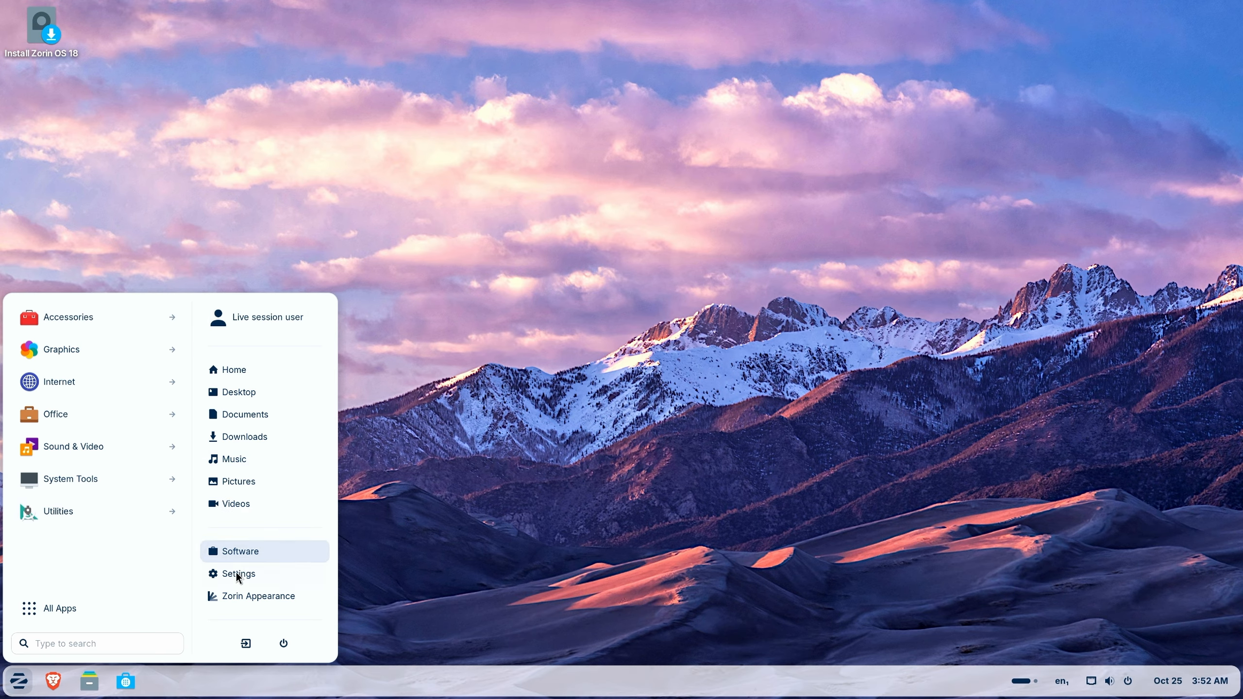
{"action": "left_click", "coordinate": [873, 513]}
{"action": "key", "text": "super+w"}
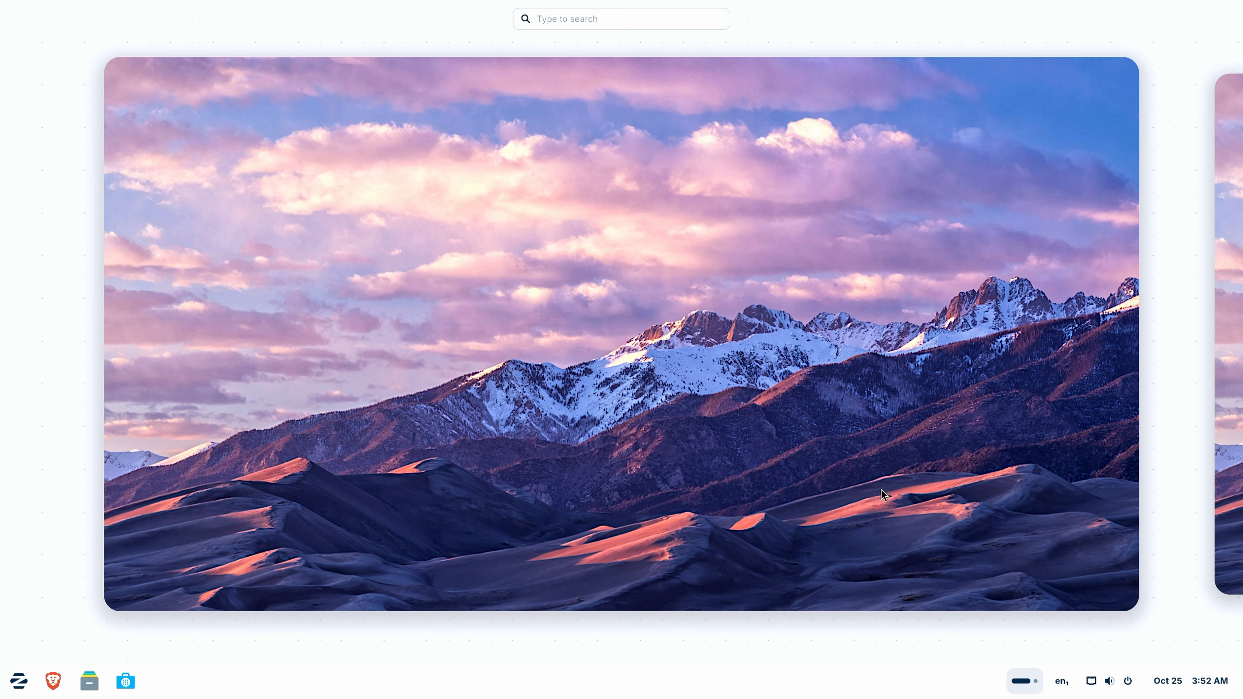
{"action": "scroll", "coordinate": [990, 572], "scroll_direction": "down", "scroll_amount": 1}
{"action": "scroll", "coordinate": [1008, 600], "scroll_direction": "up", "scroll_amount": 1}
{"action": "left_click", "coordinate": [959, 508]}
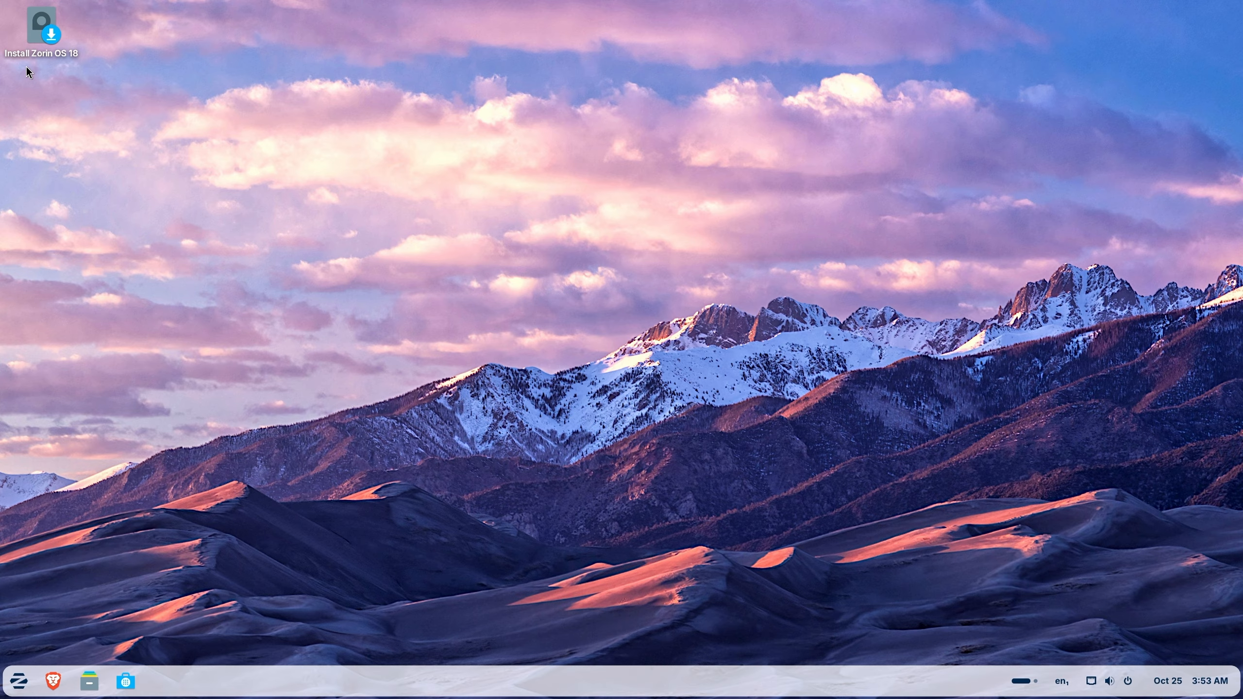
Launch the Install Zorin OS 18 installer and continue with English as the language.
{"action": "left_click", "coordinate": [50, 27]}
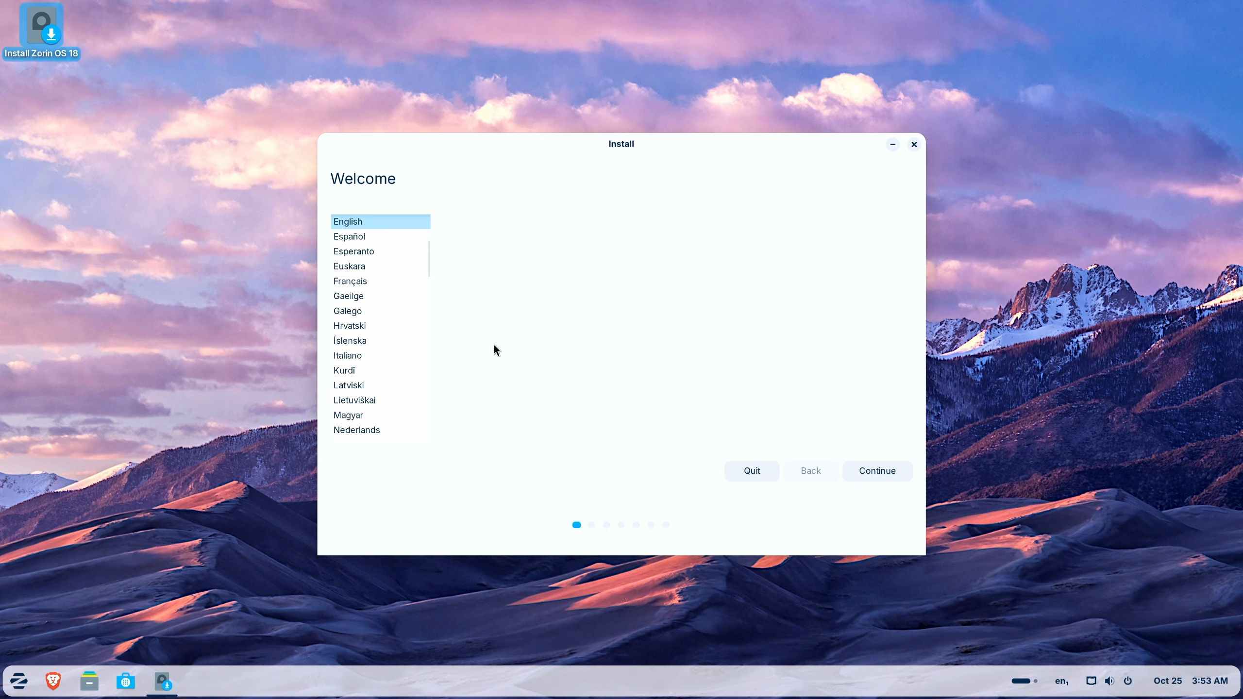
{"action": "left_click", "coordinate": [893, 469]}
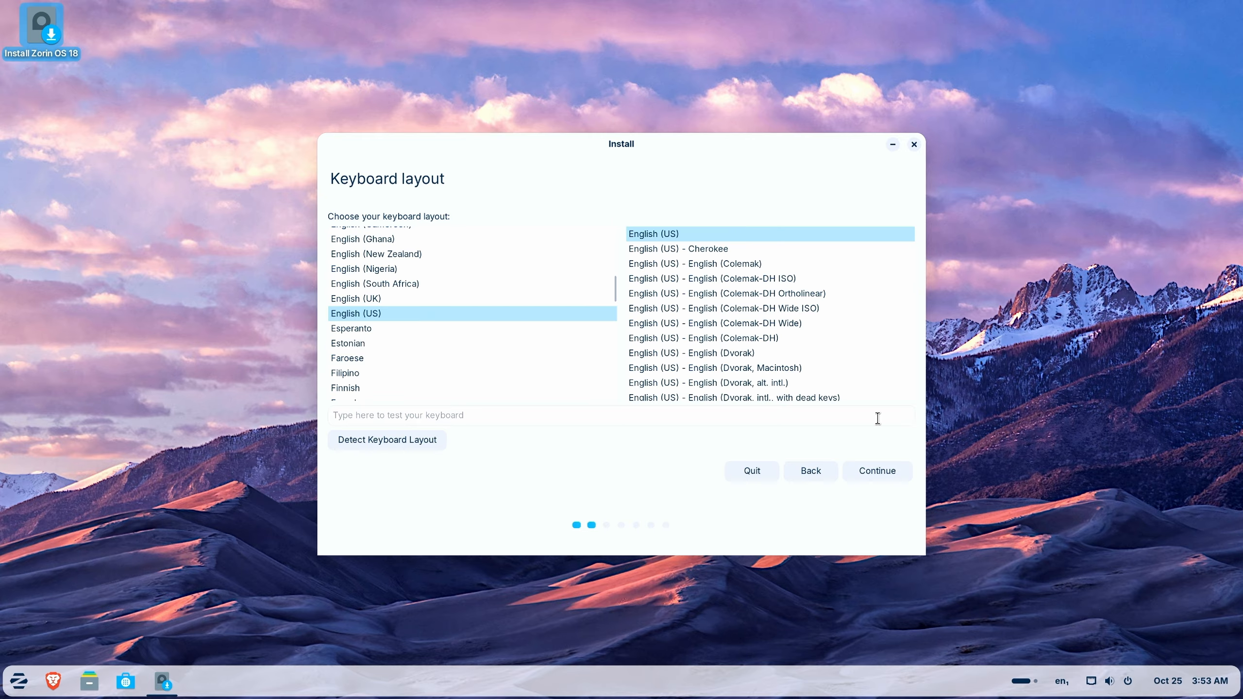
Accept the English (US) keyboard layout and continue.
{"action": "left_click", "coordinate": [879, 470]}
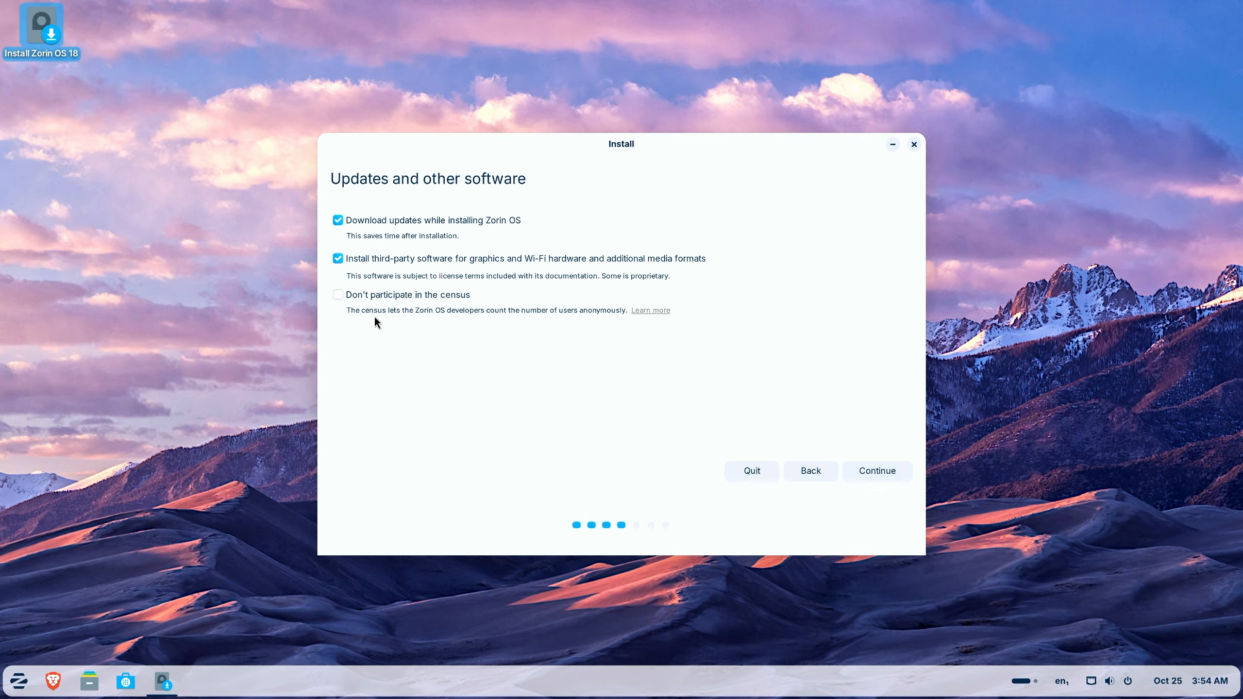
Opt out of the anonymous user census and continue.
{"action": "left_click", "coordinate": [336, 296]}
{"action": "left_click", "coordinate": [877, 469]}
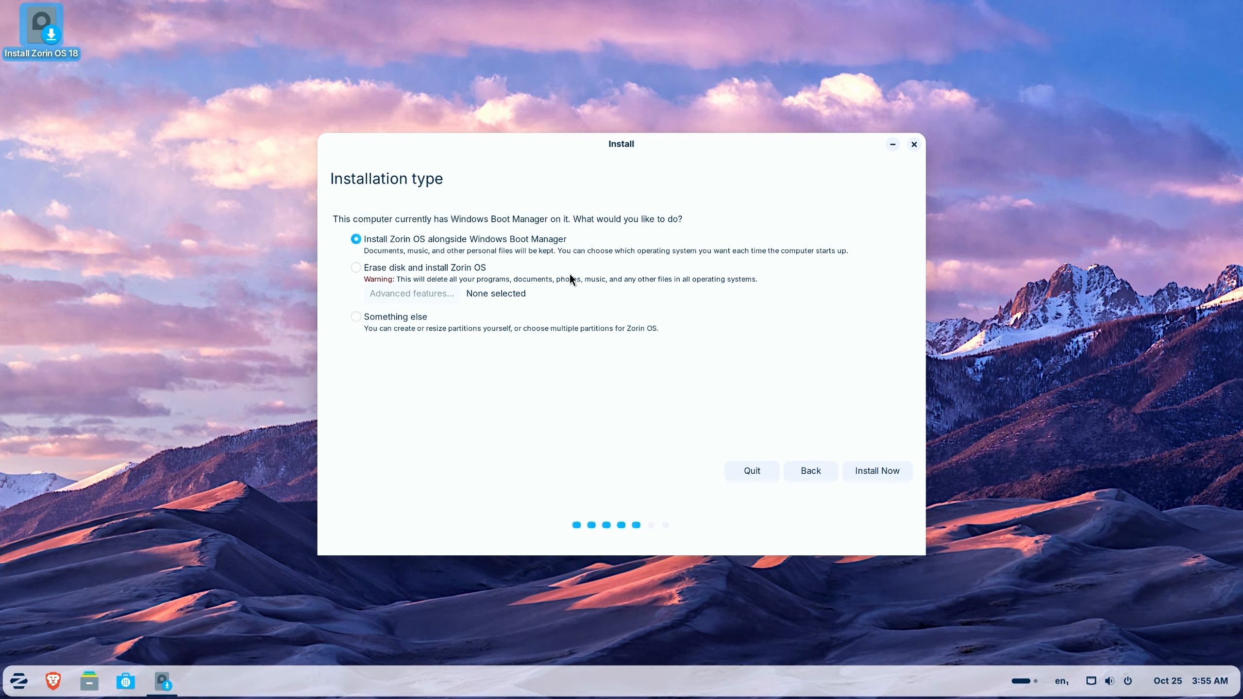
Install Zorin OS alongside Windows Boot Manager and approve writing the partition changes to disk.
{"action": "left_click", "coordinate": [354, 268]}
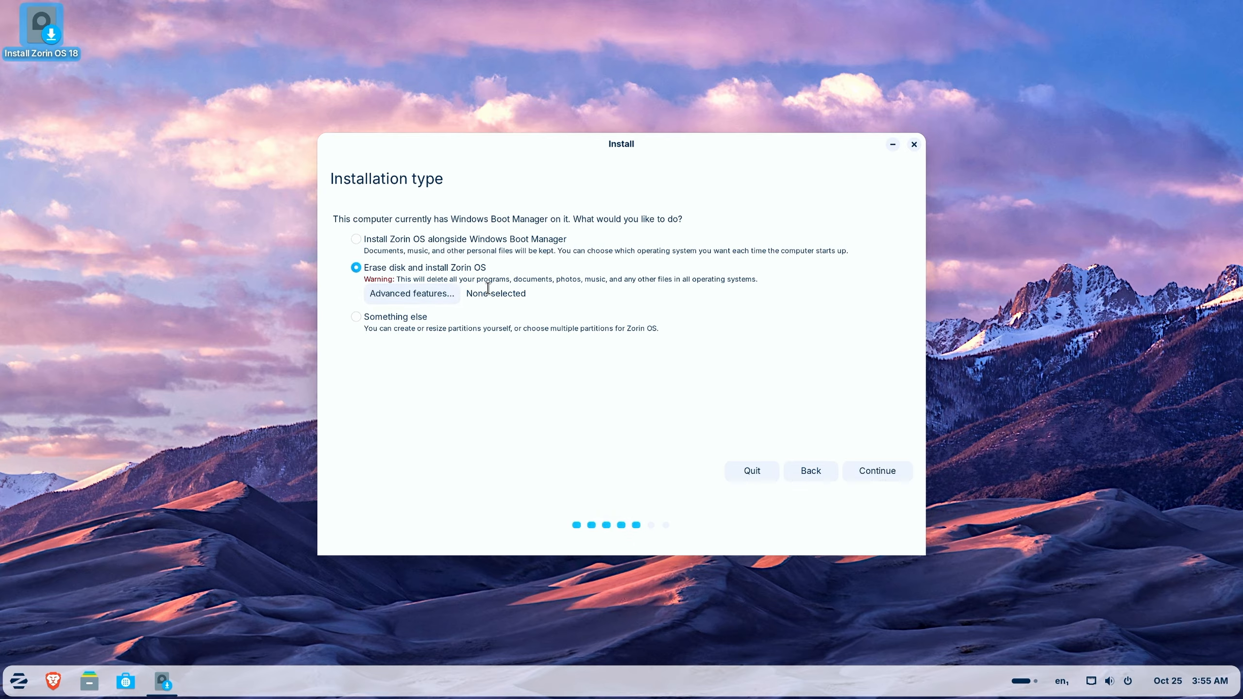
{"action": "left_click", "coordinate": [356, 318]}
{"action": "left_click", "coordinate": [356, 239]}
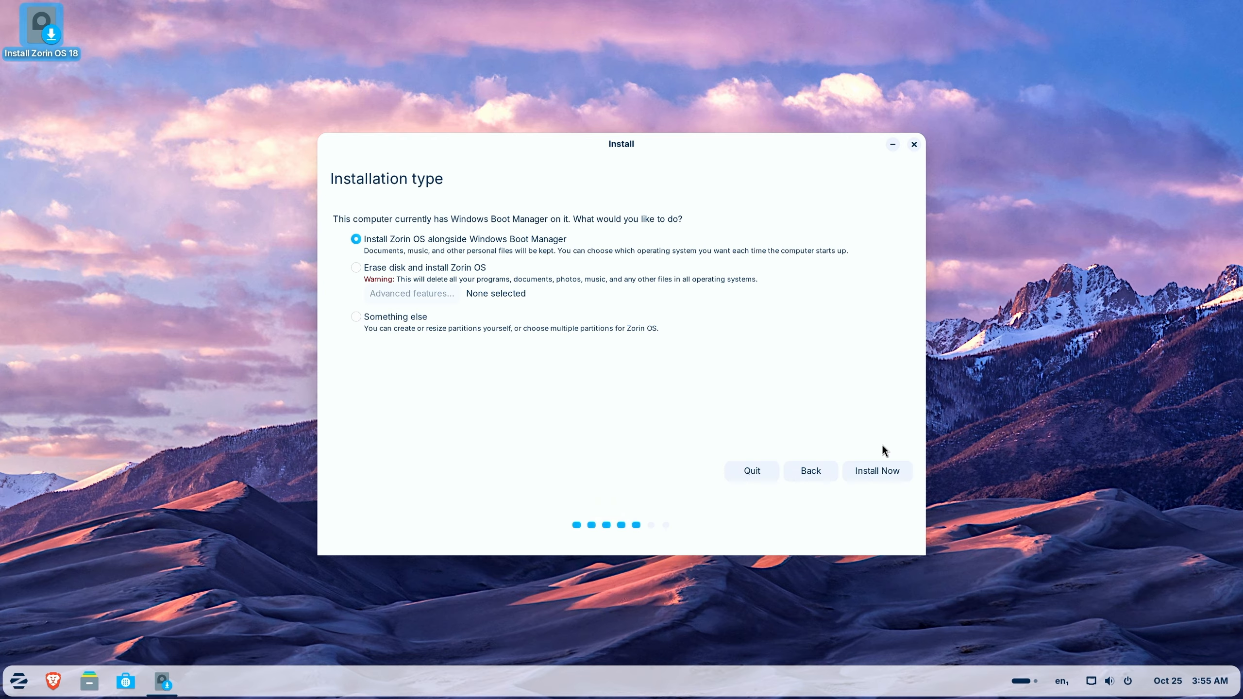
{"action": "left_click", "coordinate": [870, 471]}
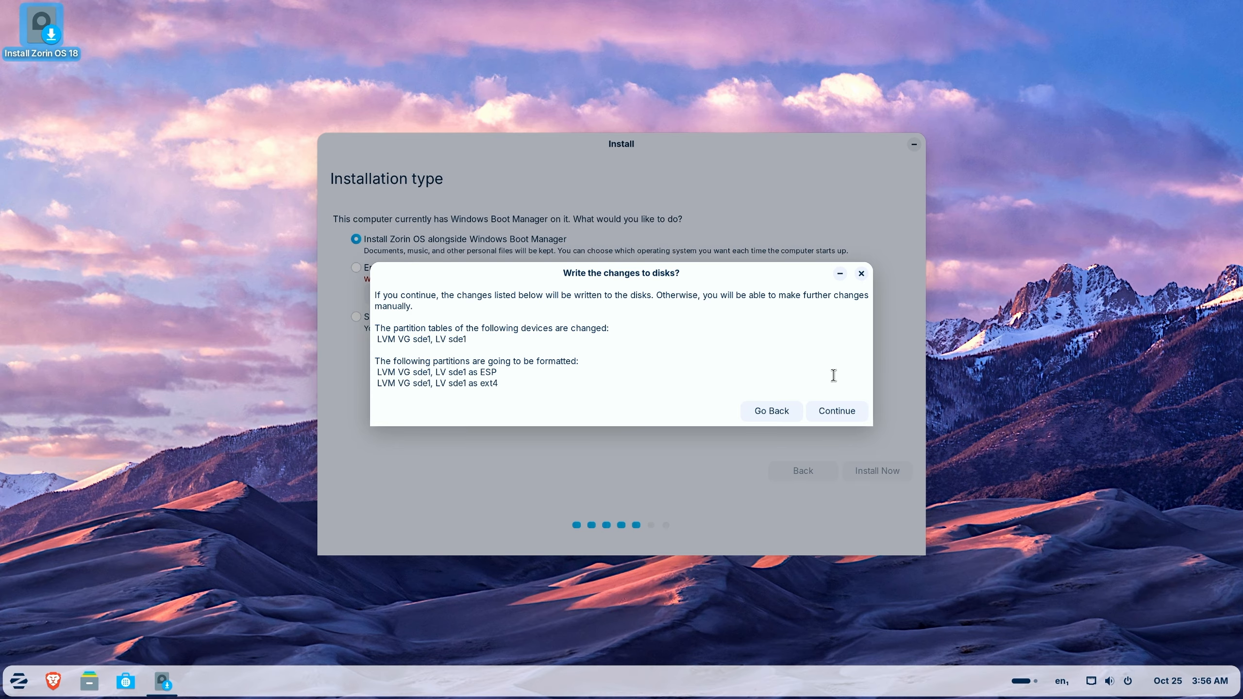
{"action": "left_click", "coordinate": [836, 411]}
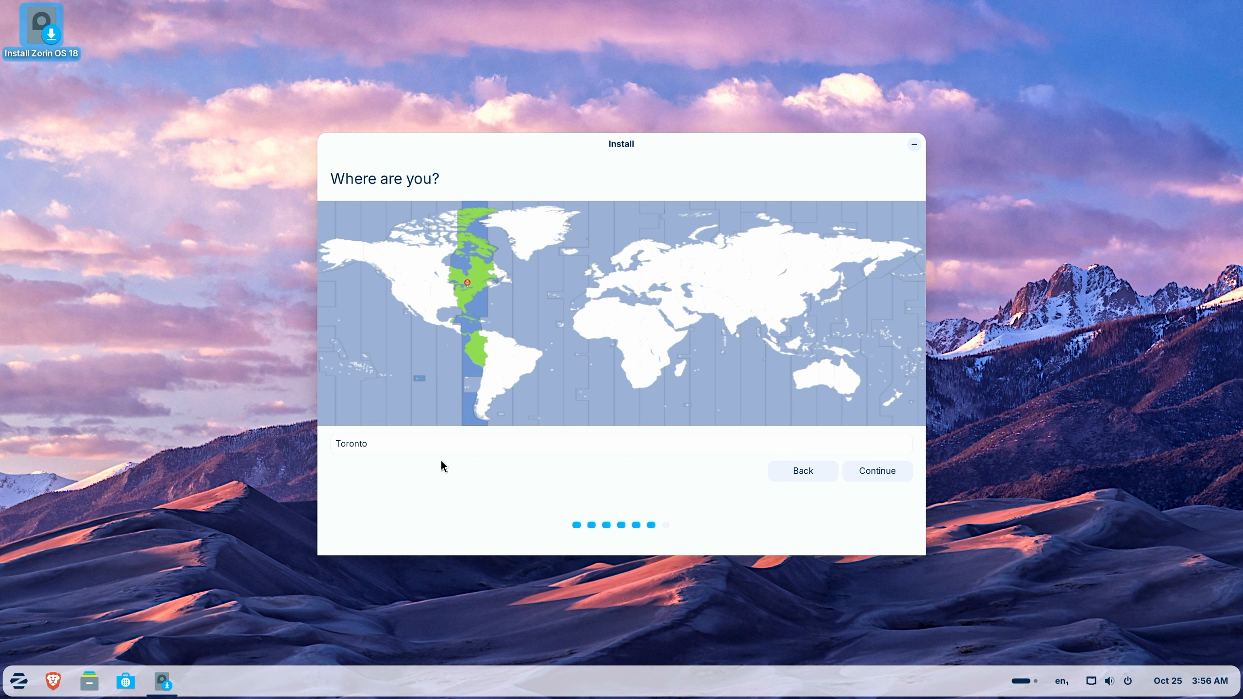
Change the location to Toronto Time (Canada) and confirm the time zone.
{"action": "left_click", "coordinate": [371, 443]}
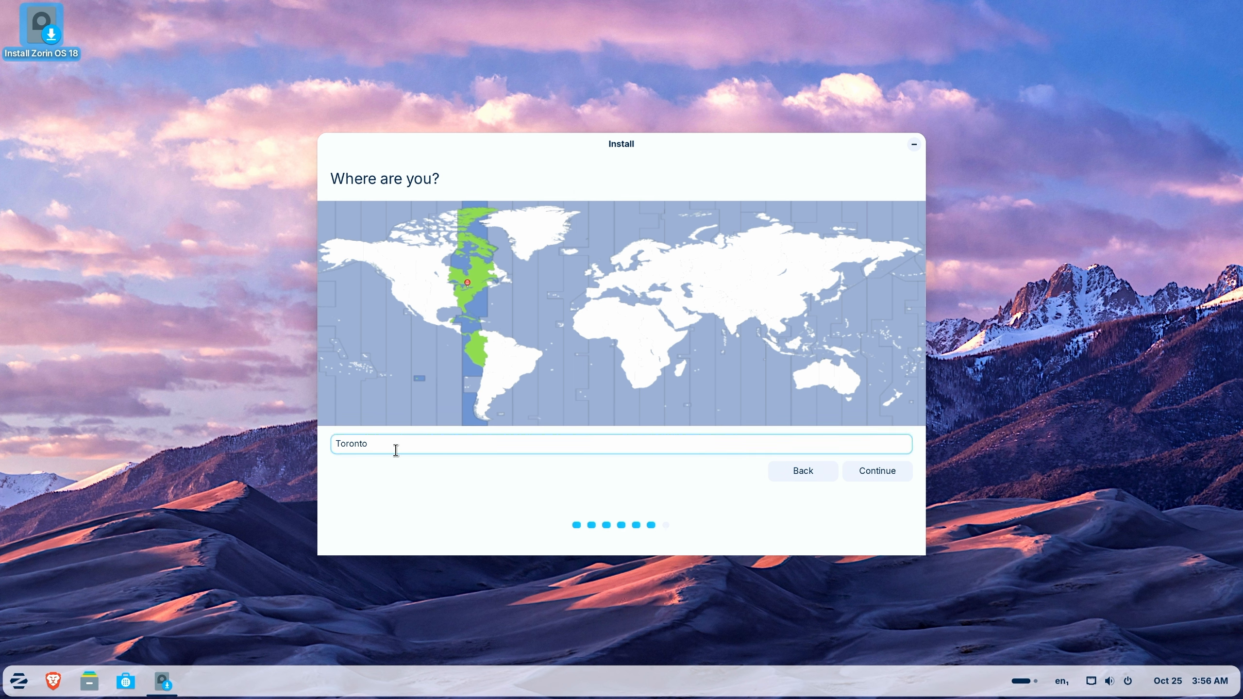
{"action": "left_click_drag", "start_coordinate": [396, 450], "coordinate": [344, 443]}
{"action": "type", "text": "England"}
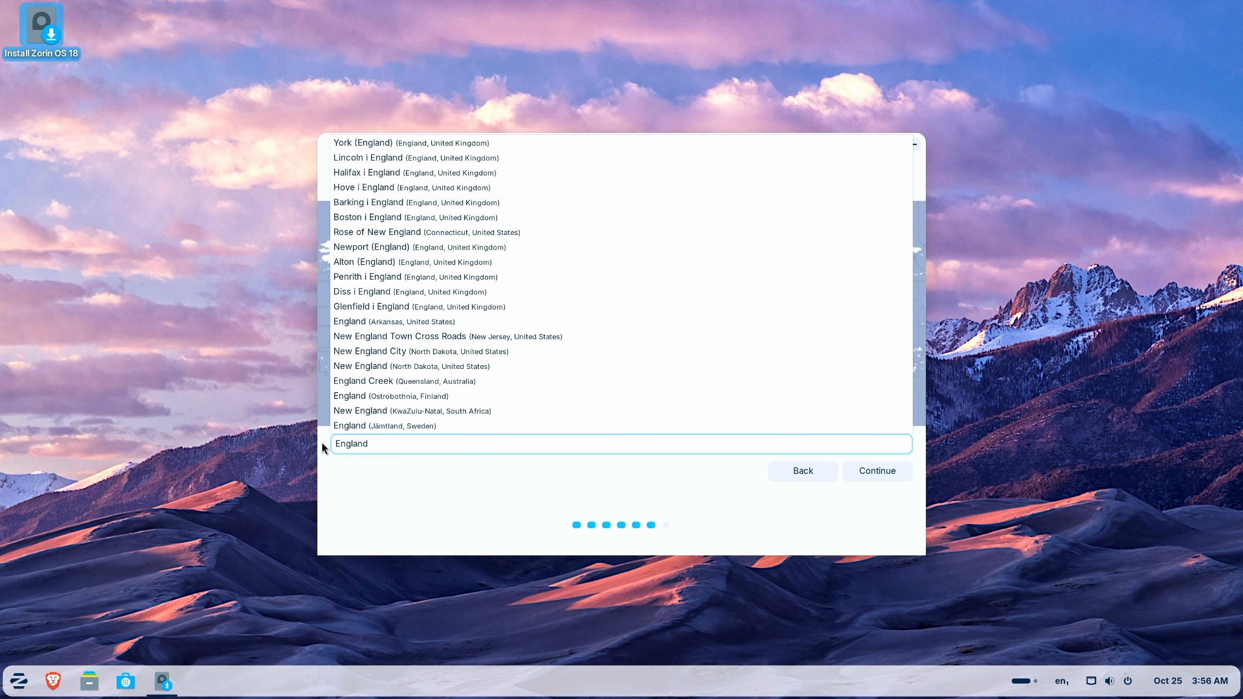
{"action": "key", "text": "BackSpace"}
{"action": "key", "text": "BackSpace"}
{"action": "key", "text": "BackSpace"}
{"action": "type", "text": "Toro"}
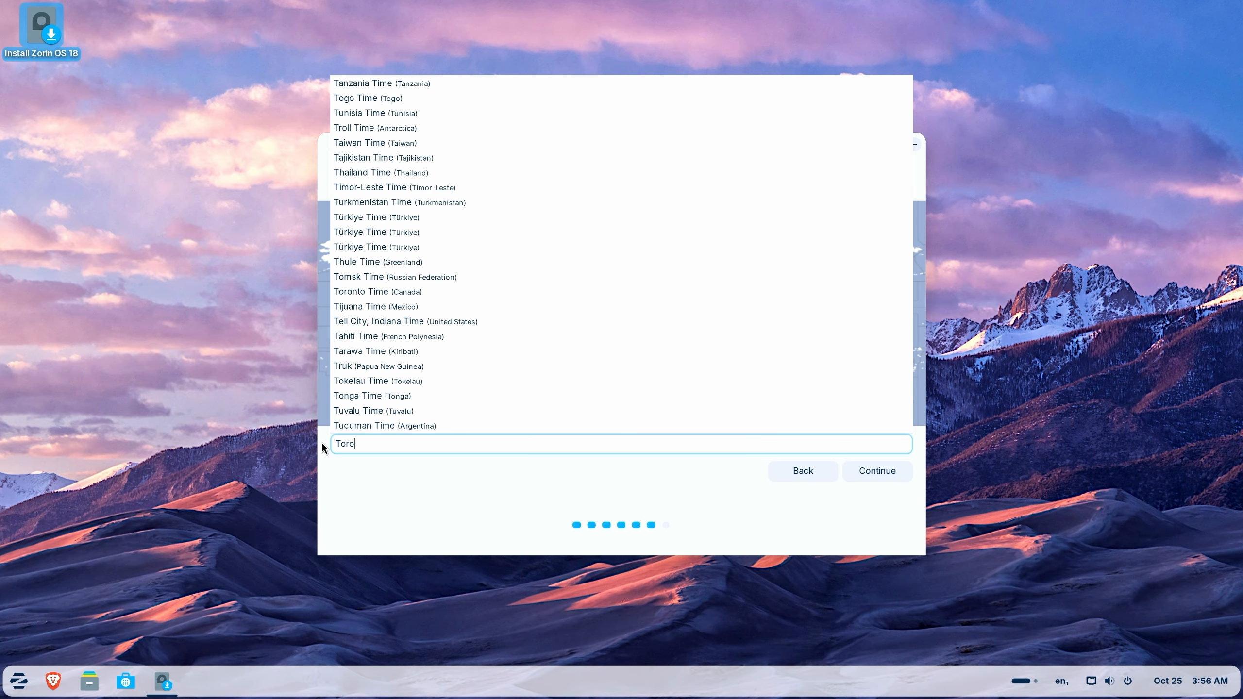
{"action": "type", "text": "nto"}
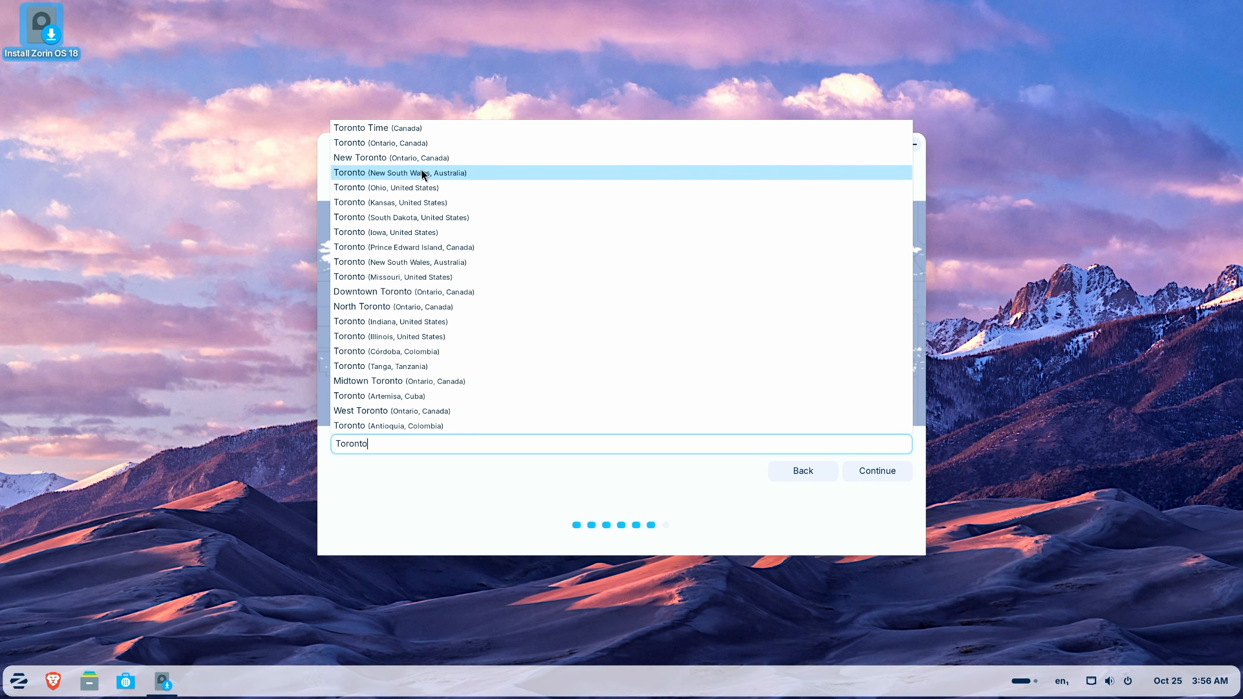
{"action": "left_click", "coordinate": [469, 127]}
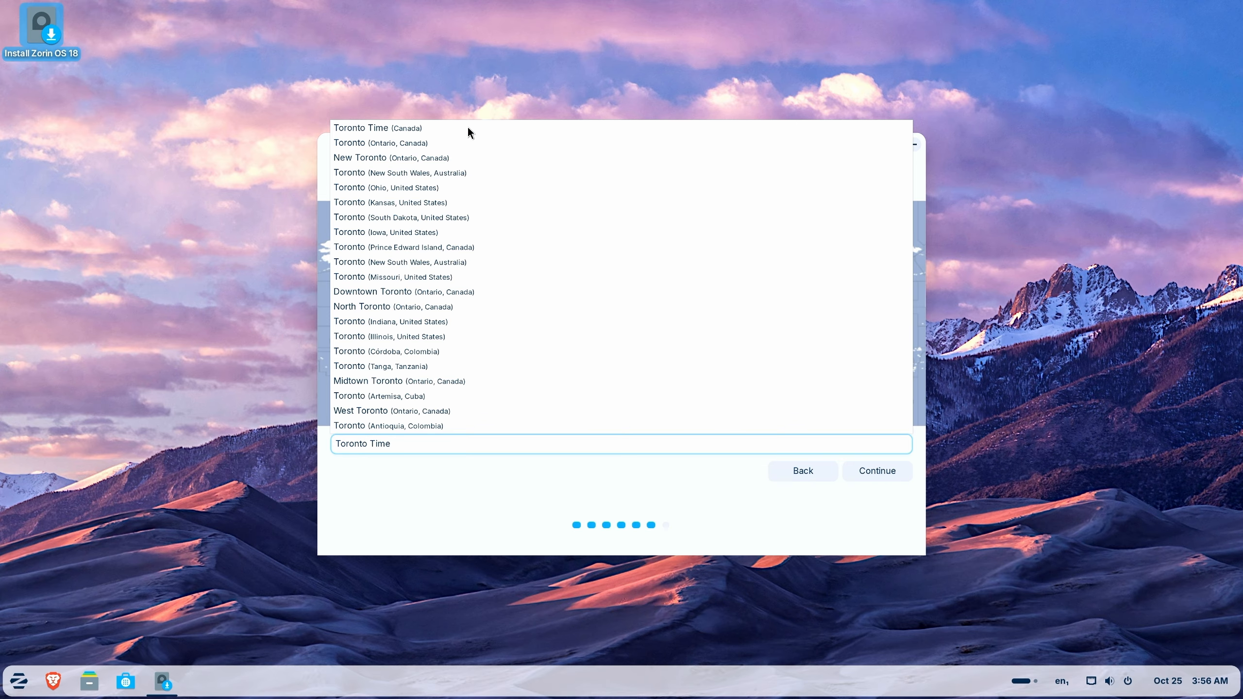
{"action": "left_click", "coordinate": [765, 497]}
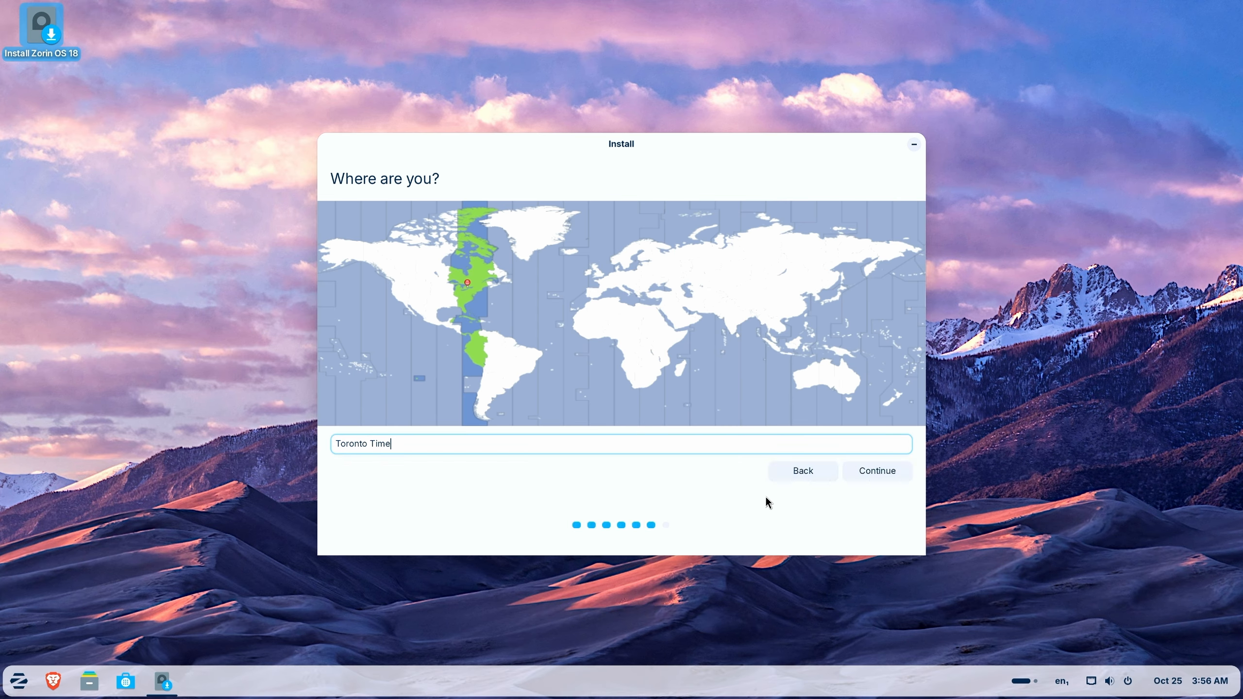
{"action": "left_click", "coordinate": [888, 470]}
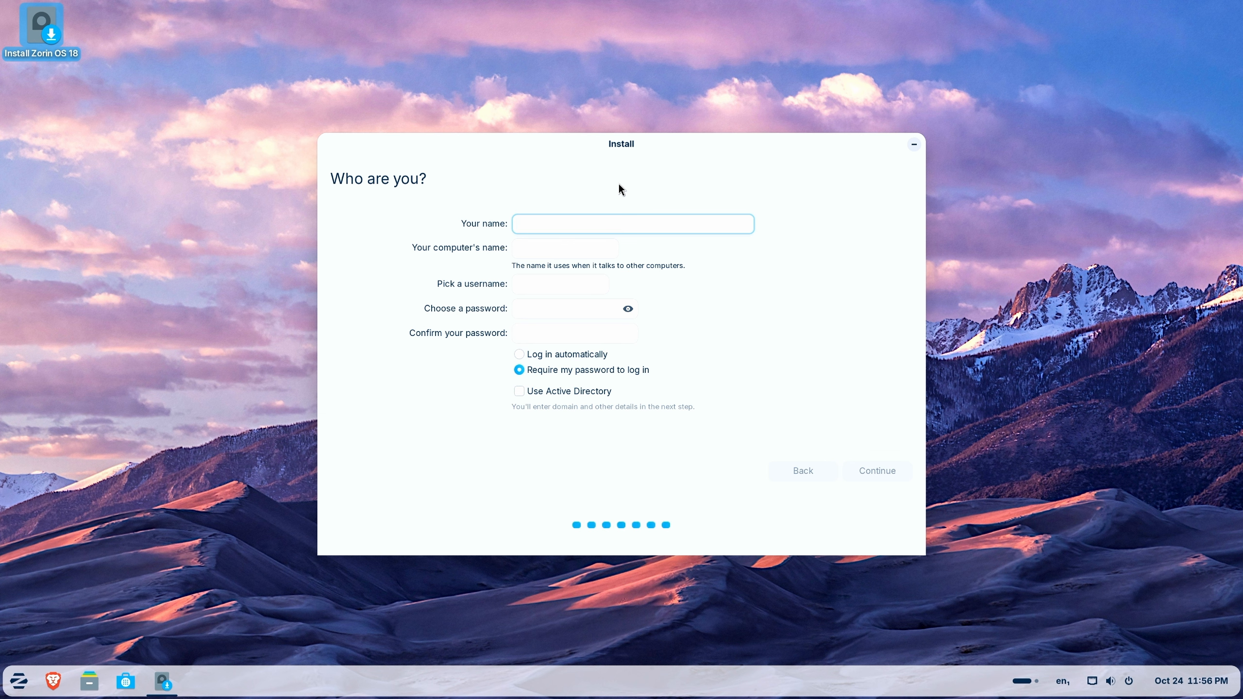
Enter the user's name and a computer name, then type the account password and confirm it.
{"action": "key", "text": "Tab"}
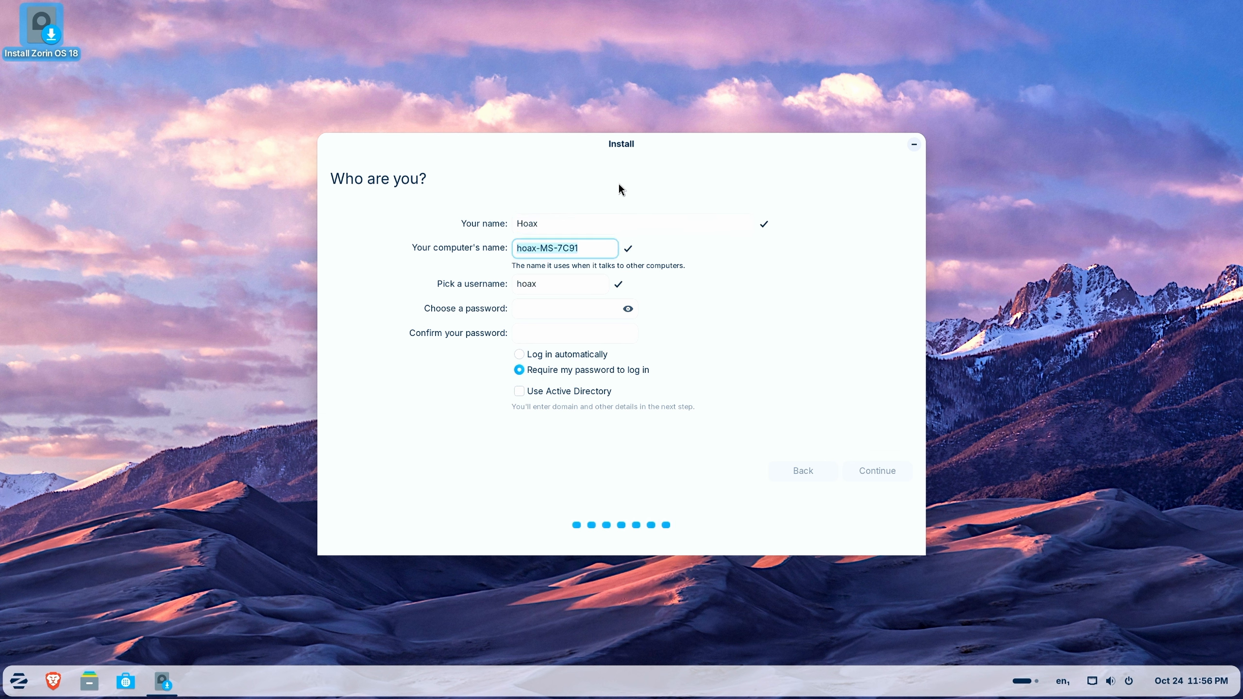
{"action": "key", "text": "Tab"}
{"action": "key", "text": "Tab"}
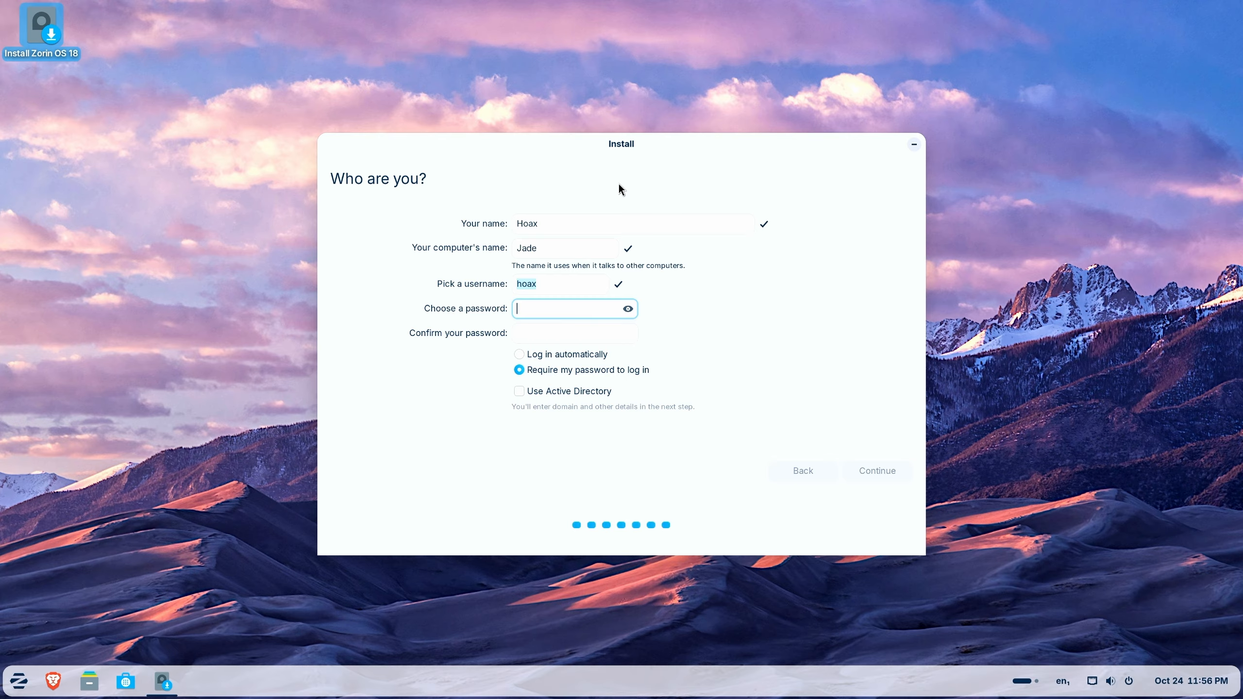
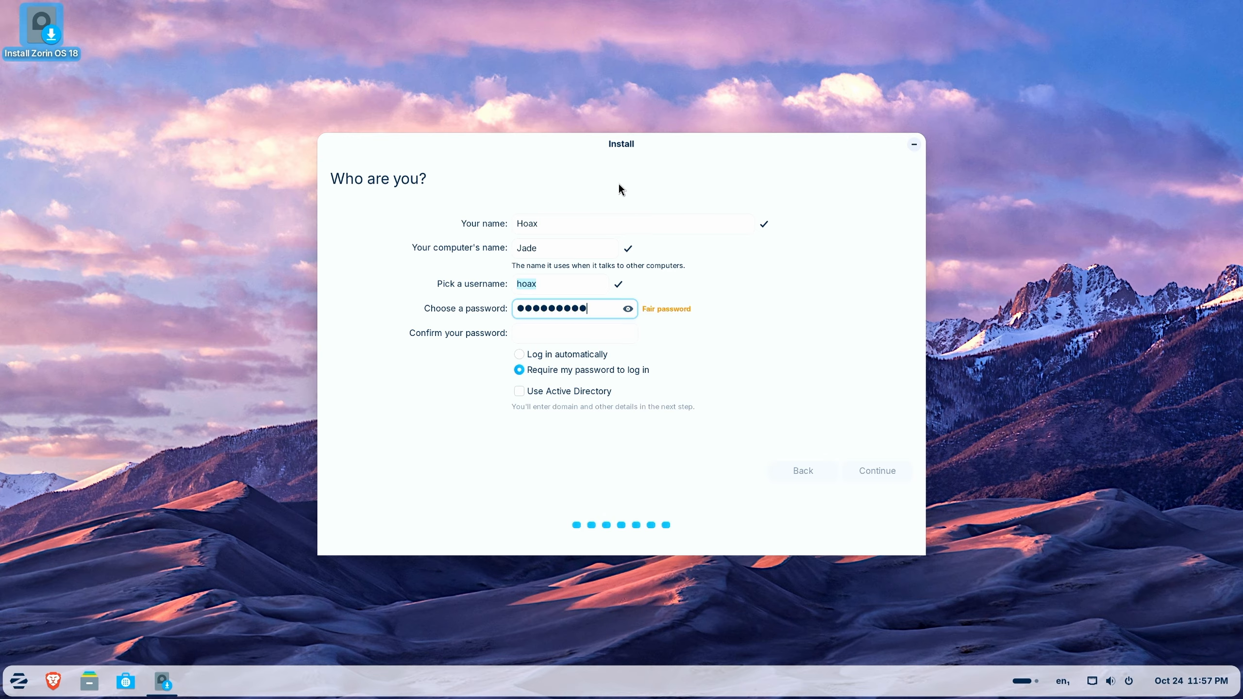
{"action": "key", "text": "Tab"}
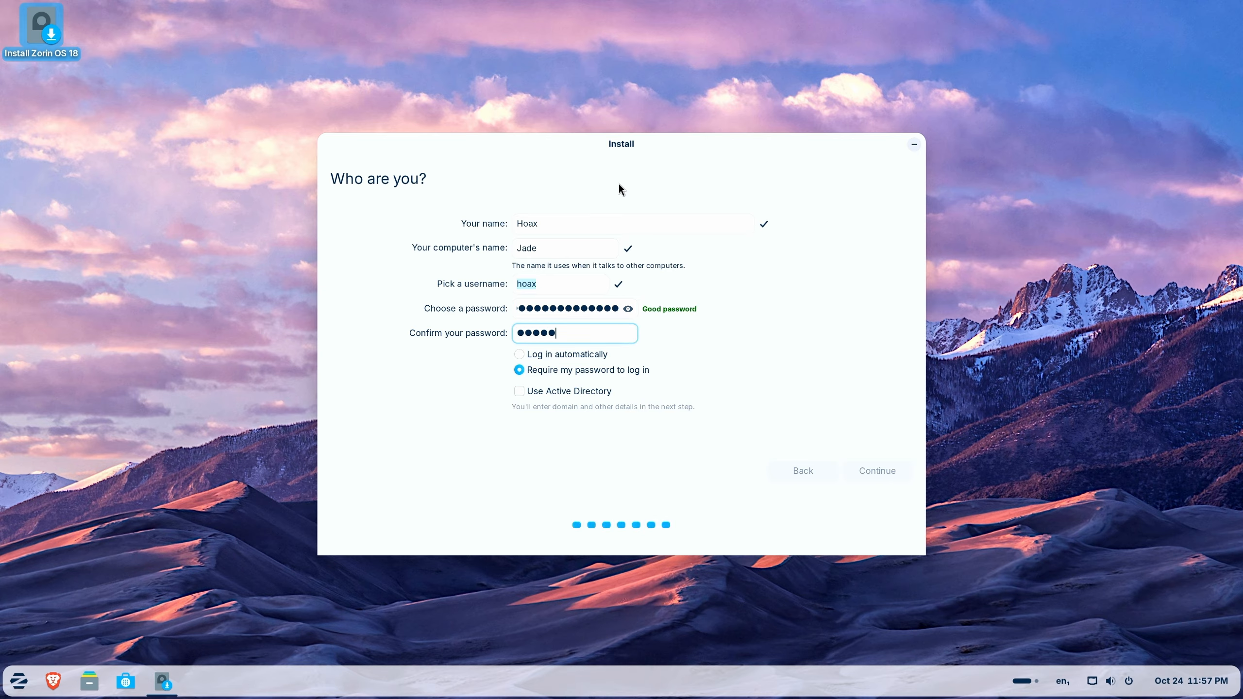
Submit the account details to begin the installation.
{"action": "left_click", "coordinate": [878, 470]}
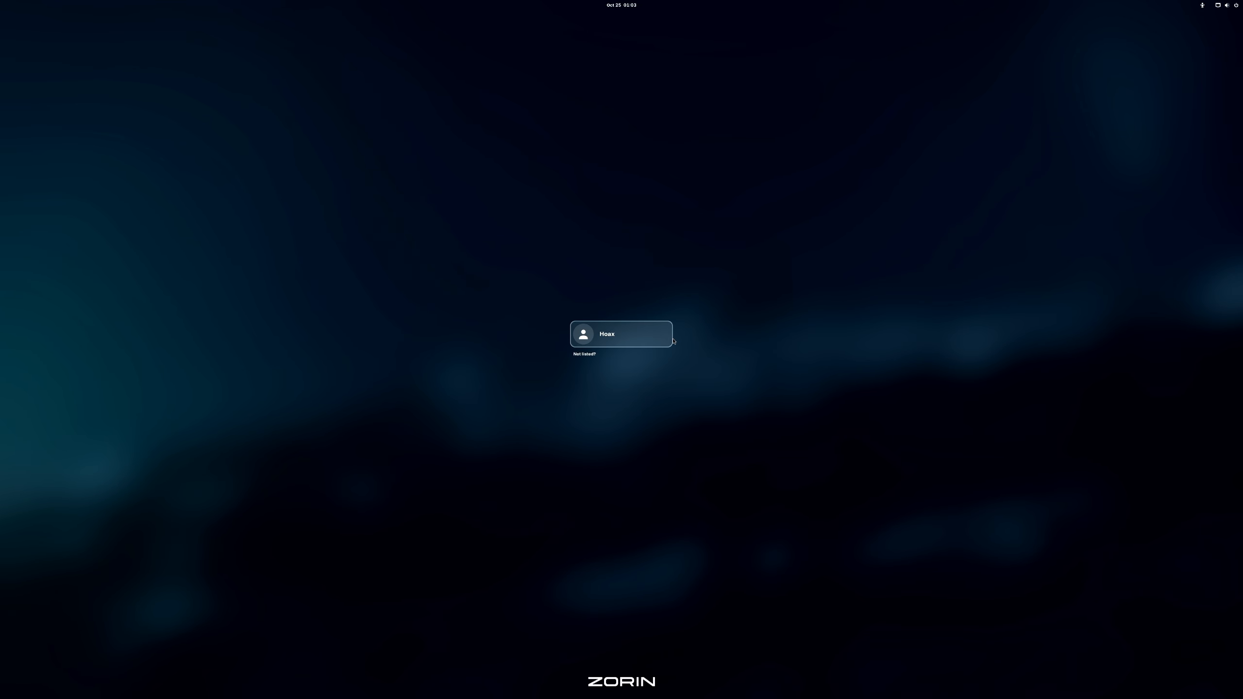
Choose the Zorin Desktop on Wayland session and log in with the account password.
{"action": "left_click", "coordinate": [645, 337]}
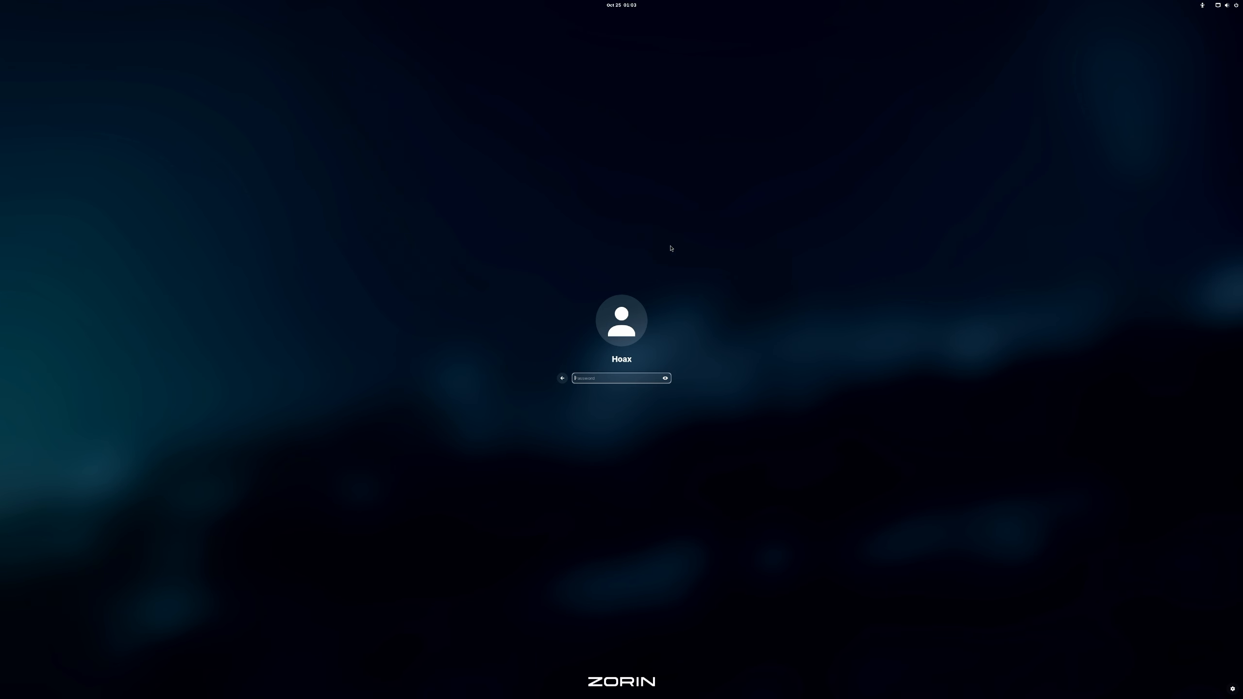
{"action": "left_click", "coordinate": [1232, 689]}
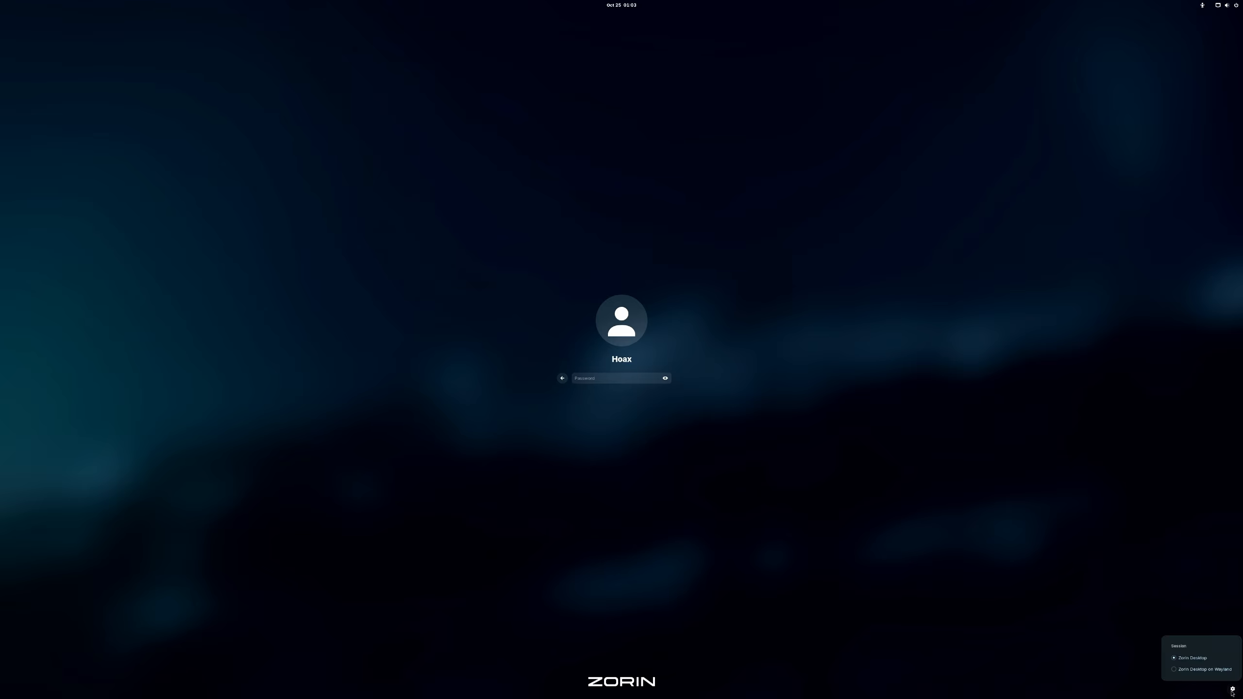
{"action": "left_click", "coordinate": [1193, 671]}
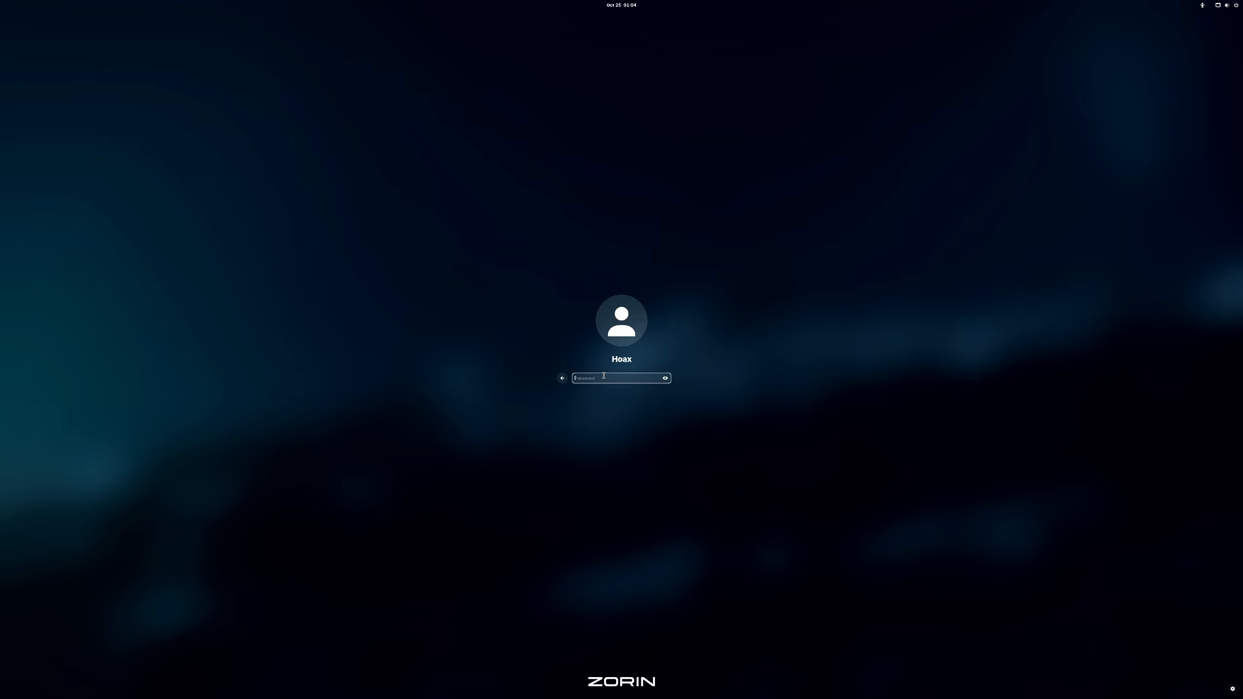
{"action": "type", "text": "*************"}
{"action": "key", "text": "Return"}
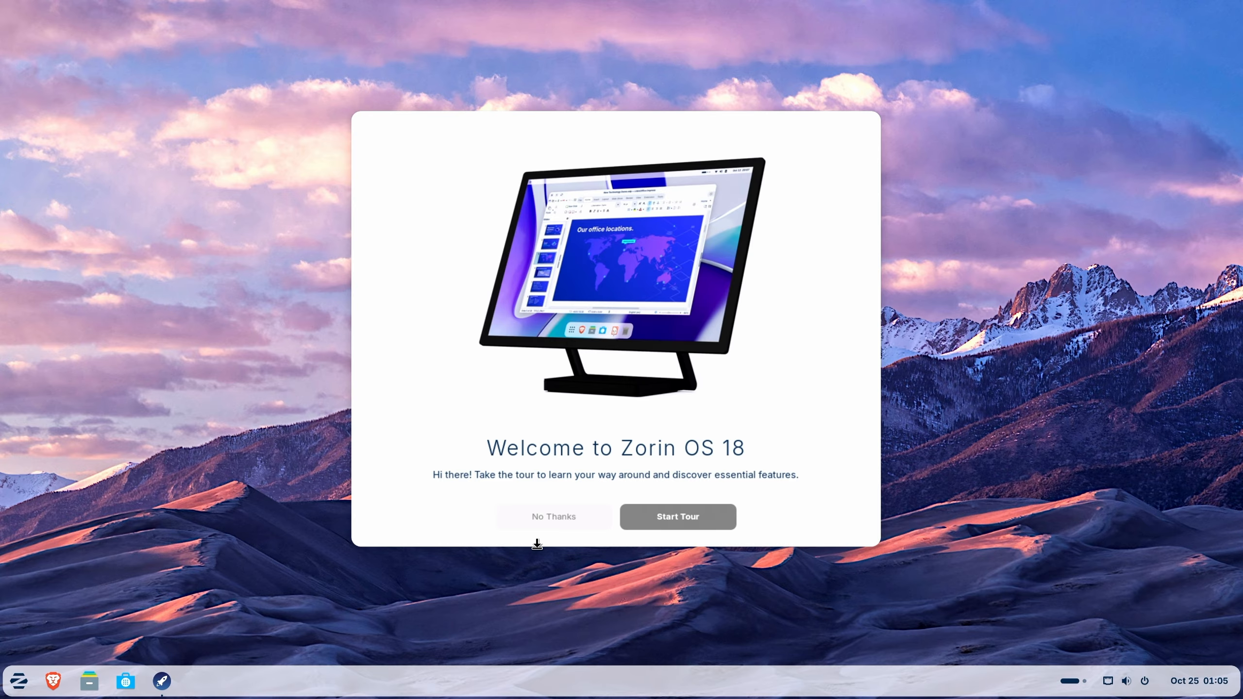
Start the welcome tour, then open and close the Zorin app menu.
{"action": "left_click", "coordinate": [682, 524]}
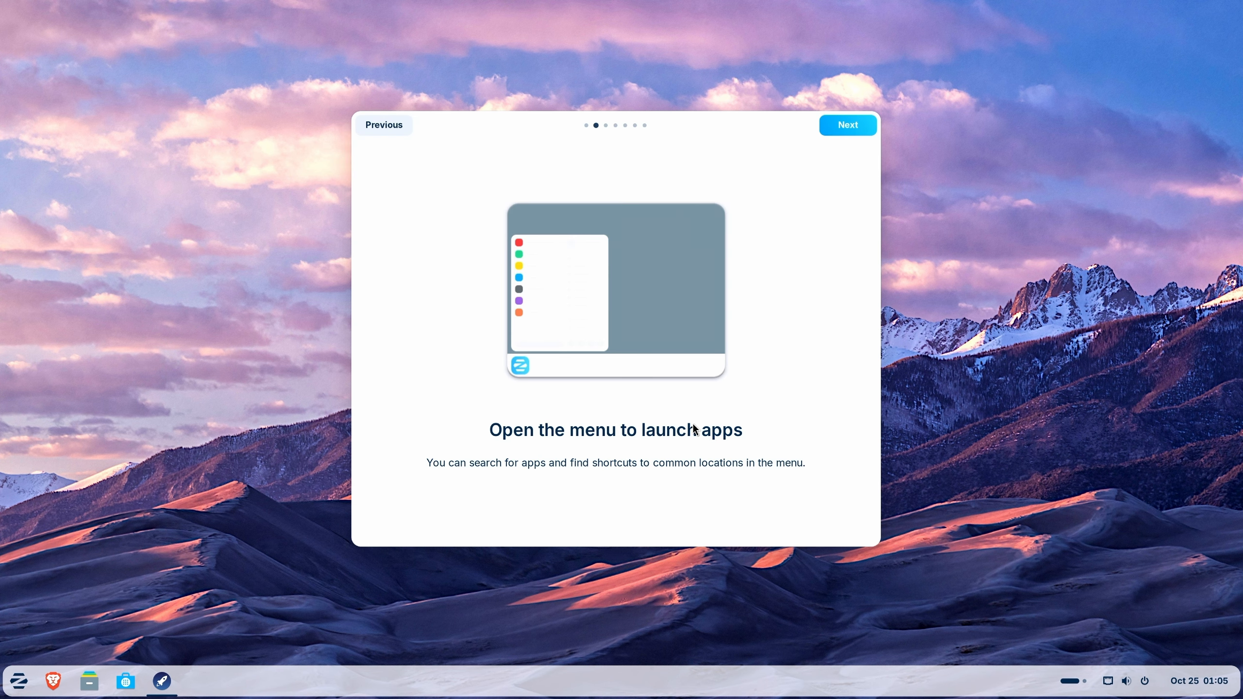
{"action": "left_click", "coordinate": [18, 681]}
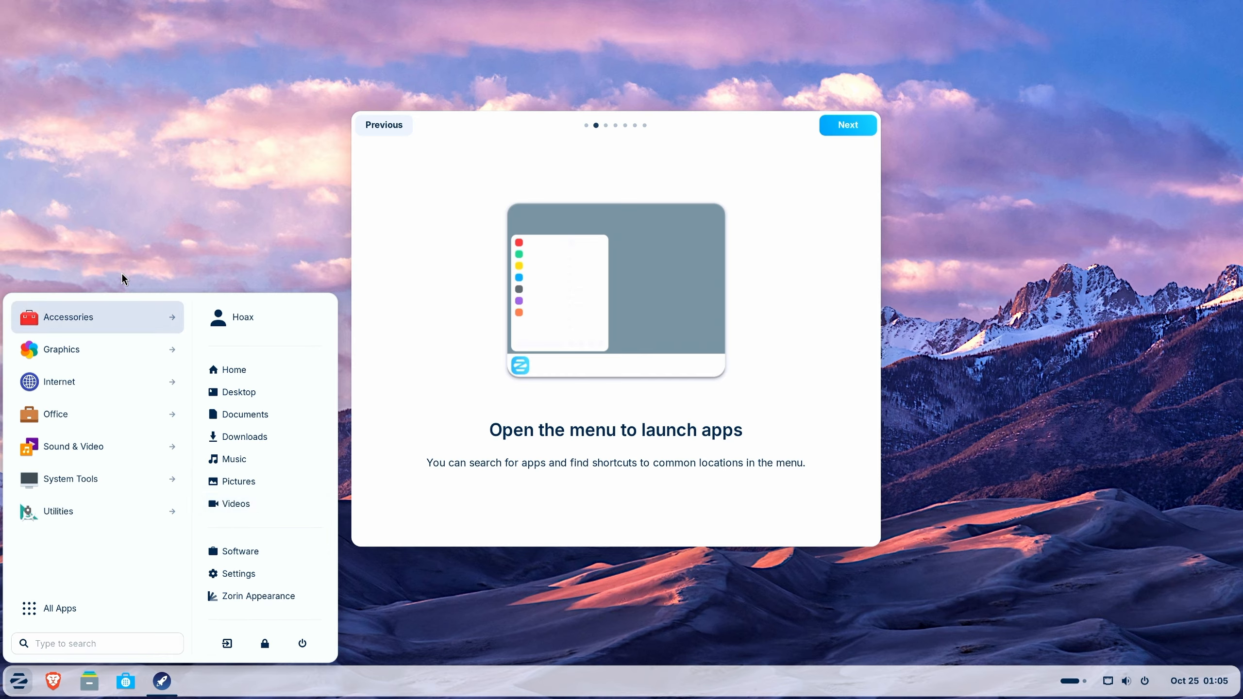
{"action": "left_click", "coordinate": [762, 629]}
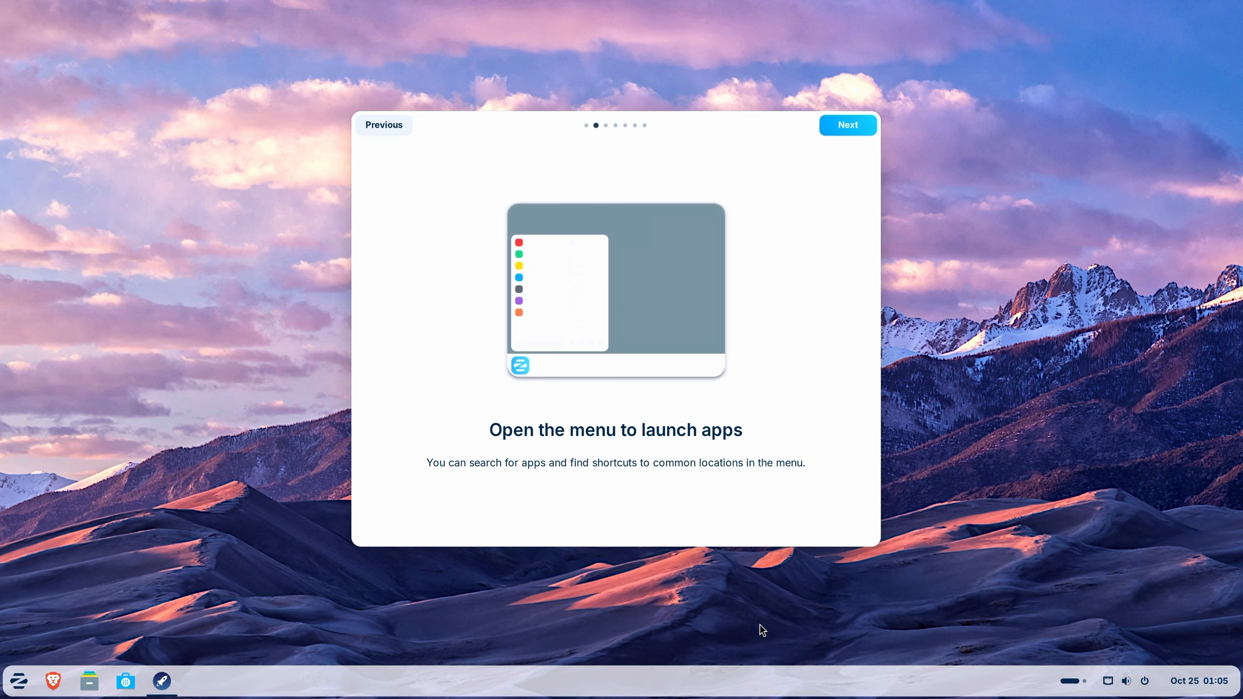
Show the workspace overview, scroll through it, then return to the desktop.
{"action": "key", "text": "super"}
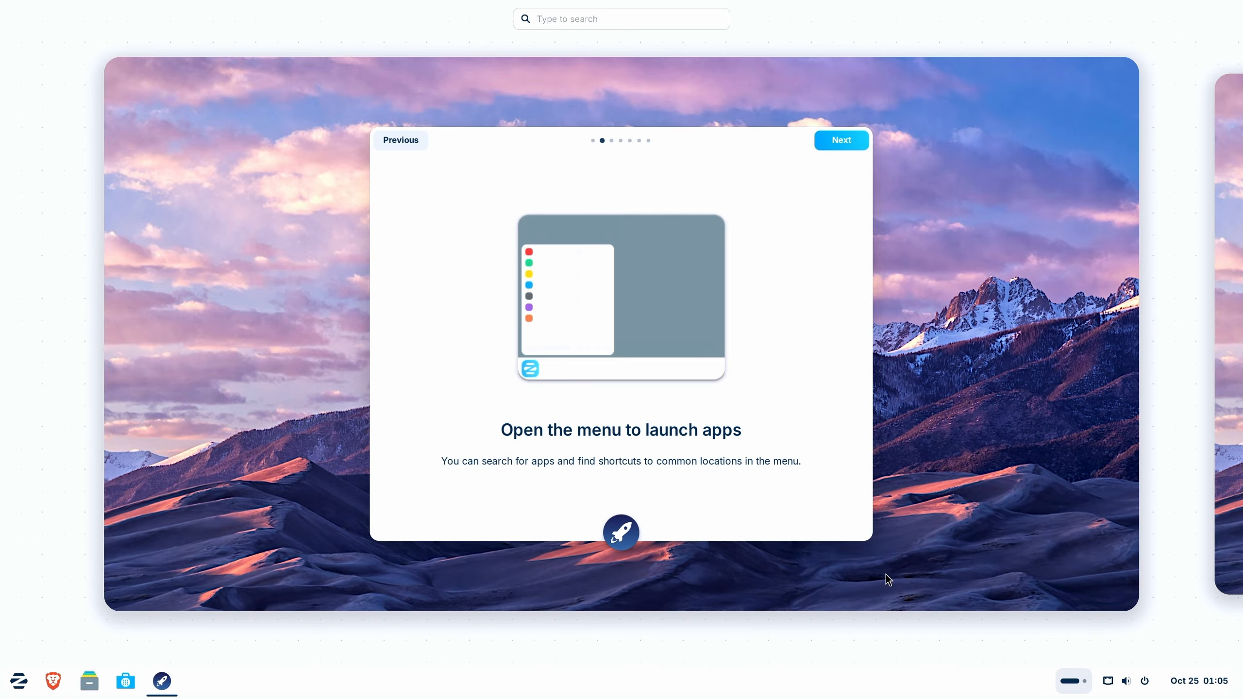
{"action": "scroll", "coordinate": [887, 575], "scroll_direction": "down", "scroll_amount": 1}
{"action": "scroll", "coordinate": [889, 575], "scroll_direction": "up", "scroll_amount": 1}
{"action": "scroll", "coordinate": [889, 575], "scroll_direction": "down", "scroll_amount": 1}
{"action": "scroll", "coordinate": [890, 575], "scroll_direction": "up", "scroll_amount": 1}
{"action": "scroll", "coordinate": [889, 574], "scroll_direction": "down", "scroll_amount": 1}
{"action": "scroll", "coordinate": [897, 569], "scroll_direction": "up", "scroll_amount": 1}
{"action": "scroll", "coordinate": [954, 525], "scroll_direction": "down", "scroll_amount": 1}
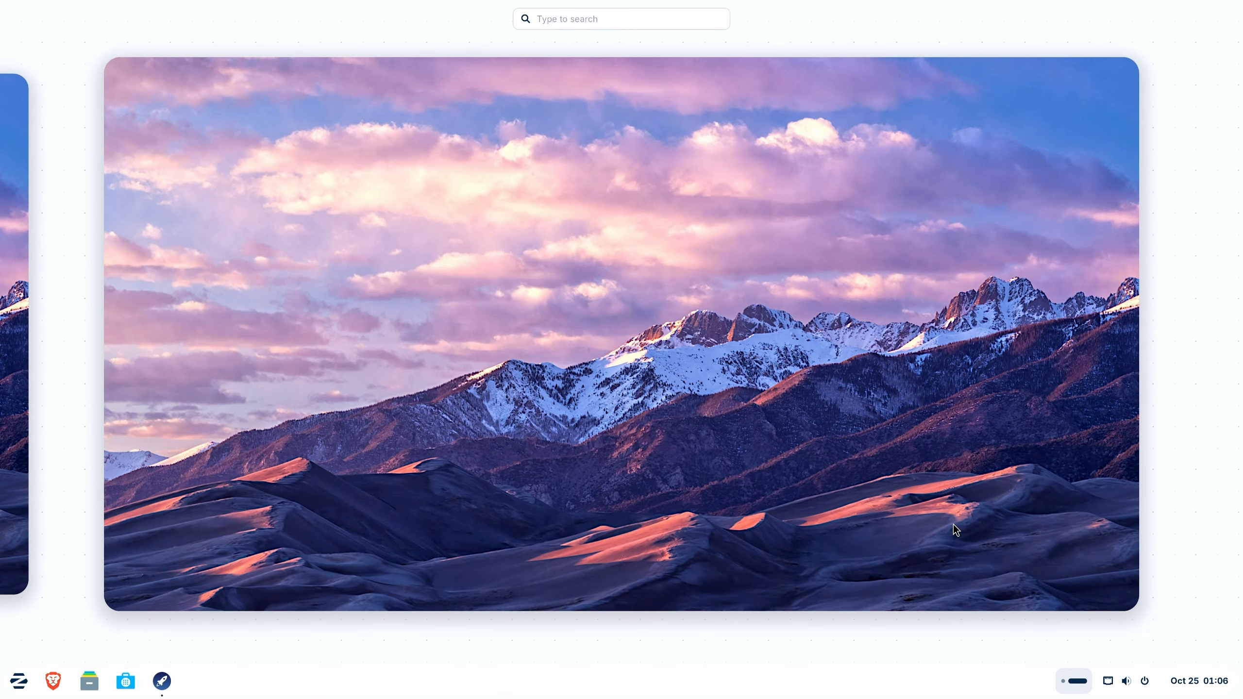
{"action": "scroll", "coordinate": [954, 523], "scroll_direction": "up", "scroll_amount": 1}
{"action": "left_click", "coordinate": [954, 523]}
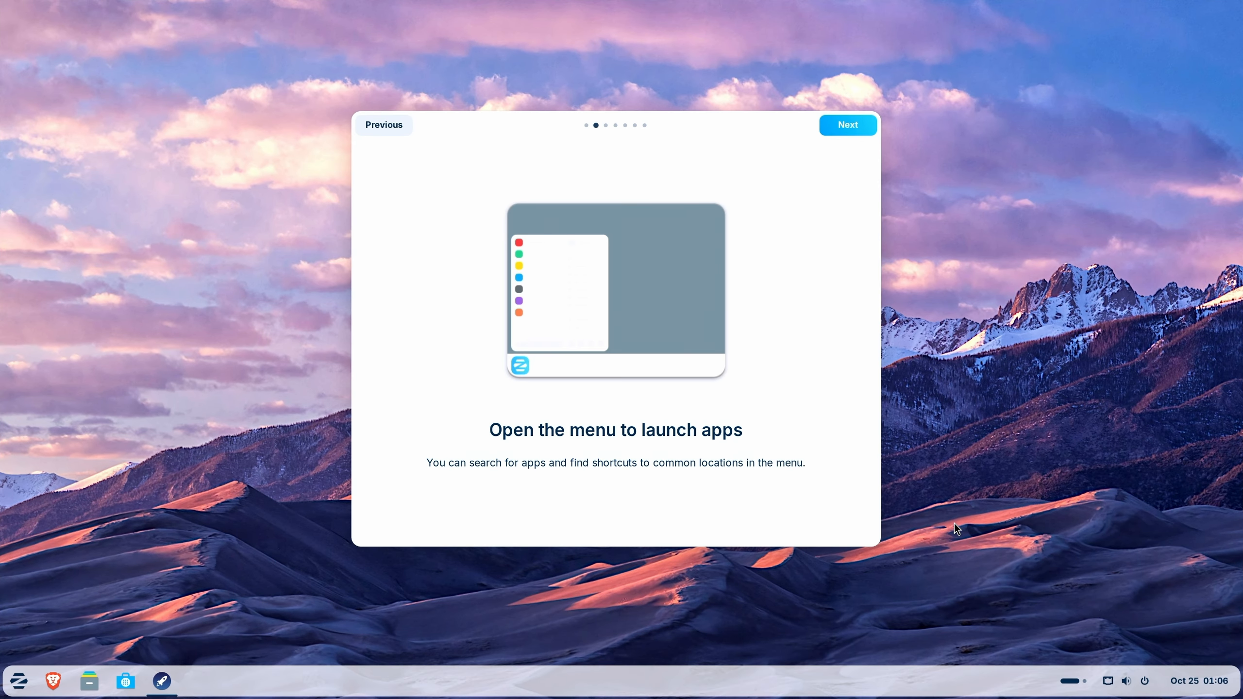
Bring up the full applications grid with Super+A and scroll through it.
{"action": "key", "text": "super+a"}
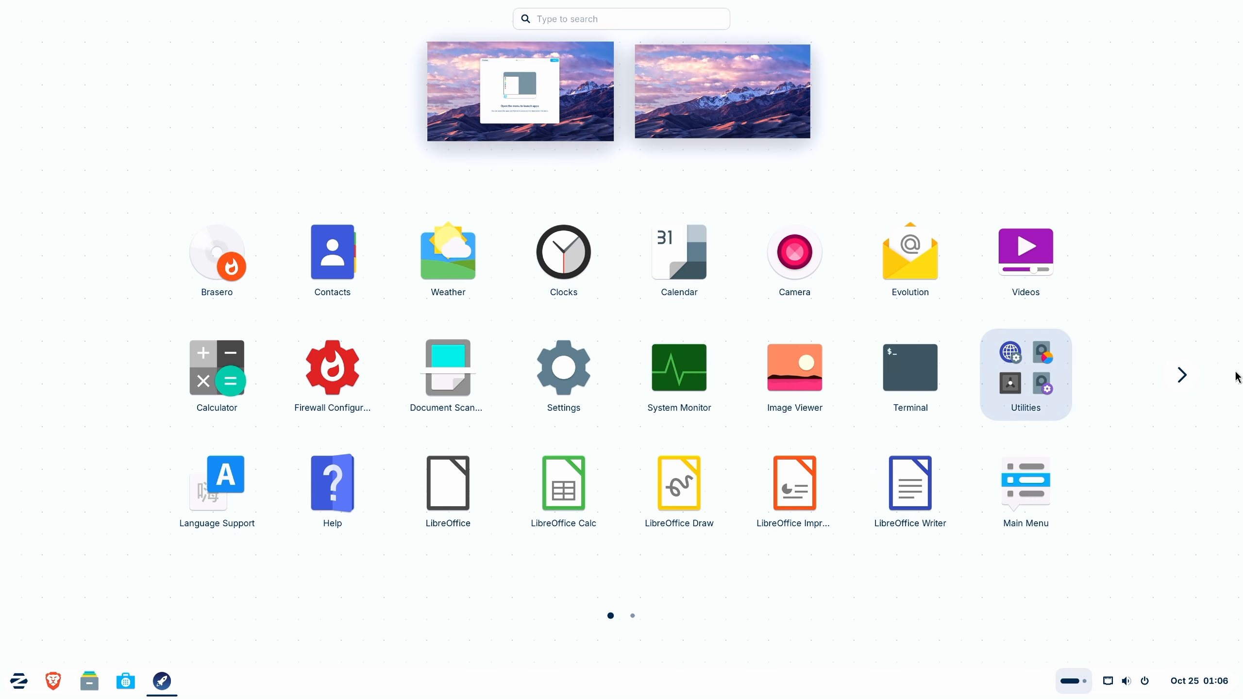
{"action": "scroll", "coordinate": [919, 427], "scroll_direction": "down", "scroll_amount": 1}
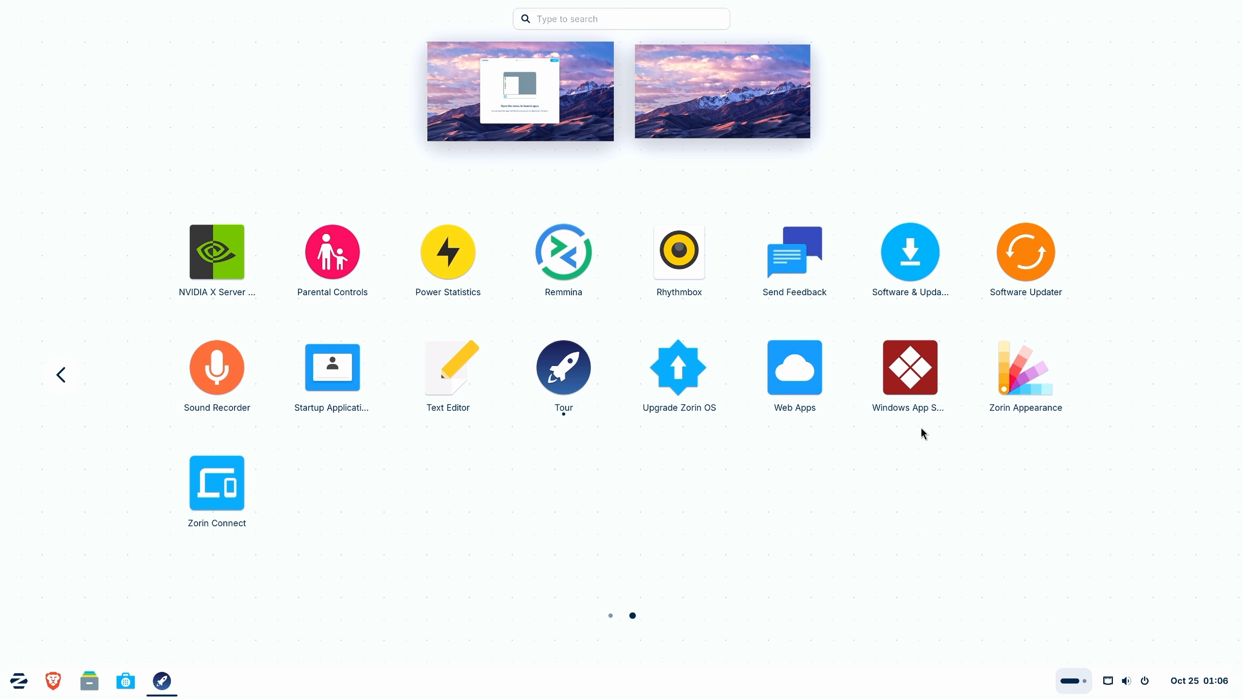
{"action": "scroll", "coordinate": [926, 429], "scroll_direction": "up", "scroll_amount": 1}
{"action": "scroll", "coordinate": [934, 424], "scroll_direction": "down", "scroll_amount": 1}
Close the app grid, peek at the Zorin menu, and advance the tour to the Zorin Appearance page.
{"action": "scroll", "coordinate": [935, 425], "scroll_direction": "up", "scroll_amount": 1}
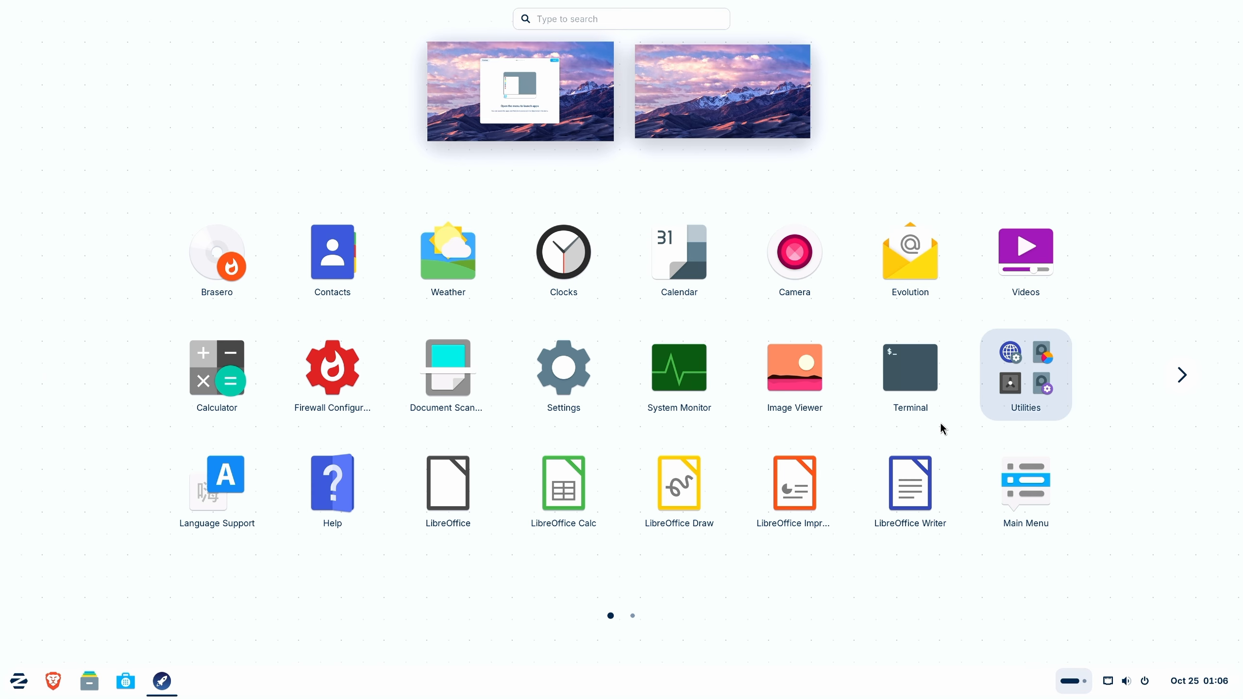
{"action": "scroll", "coordinate": [940, 422], "scroll_direction": "down", "scroll_amount": 1}
{"action": "key", "text": "super"}
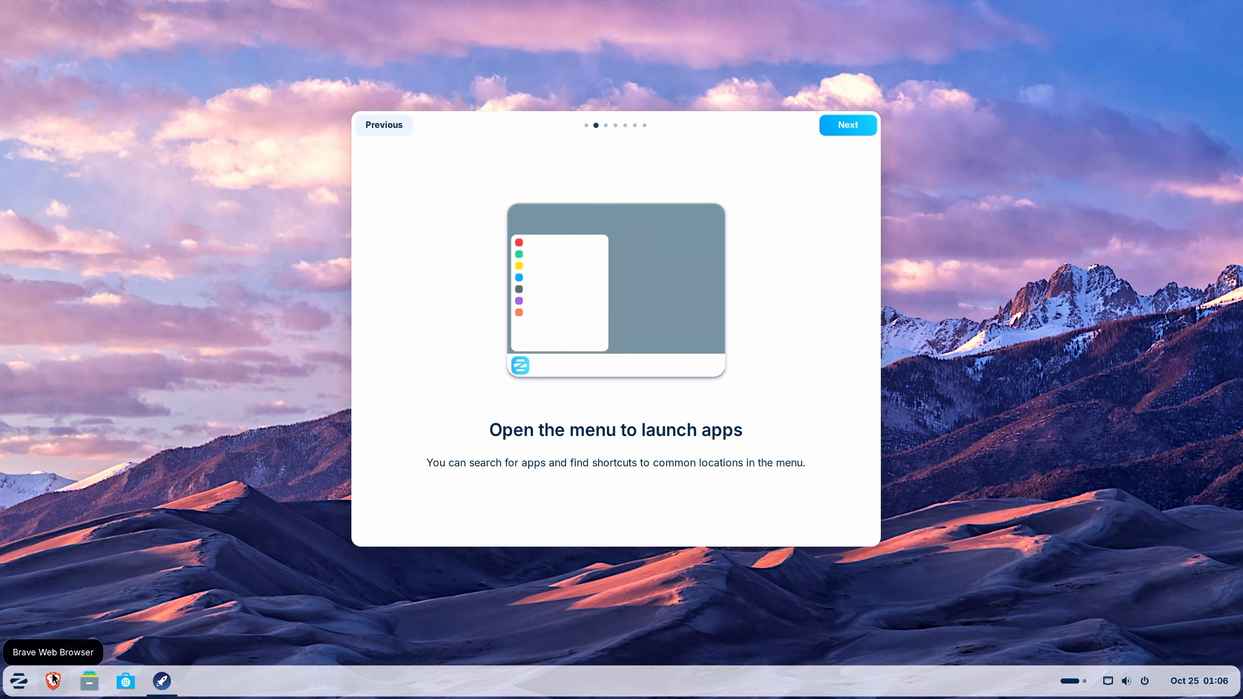
{"action": "left_click", "coordinate": [18, 681]}
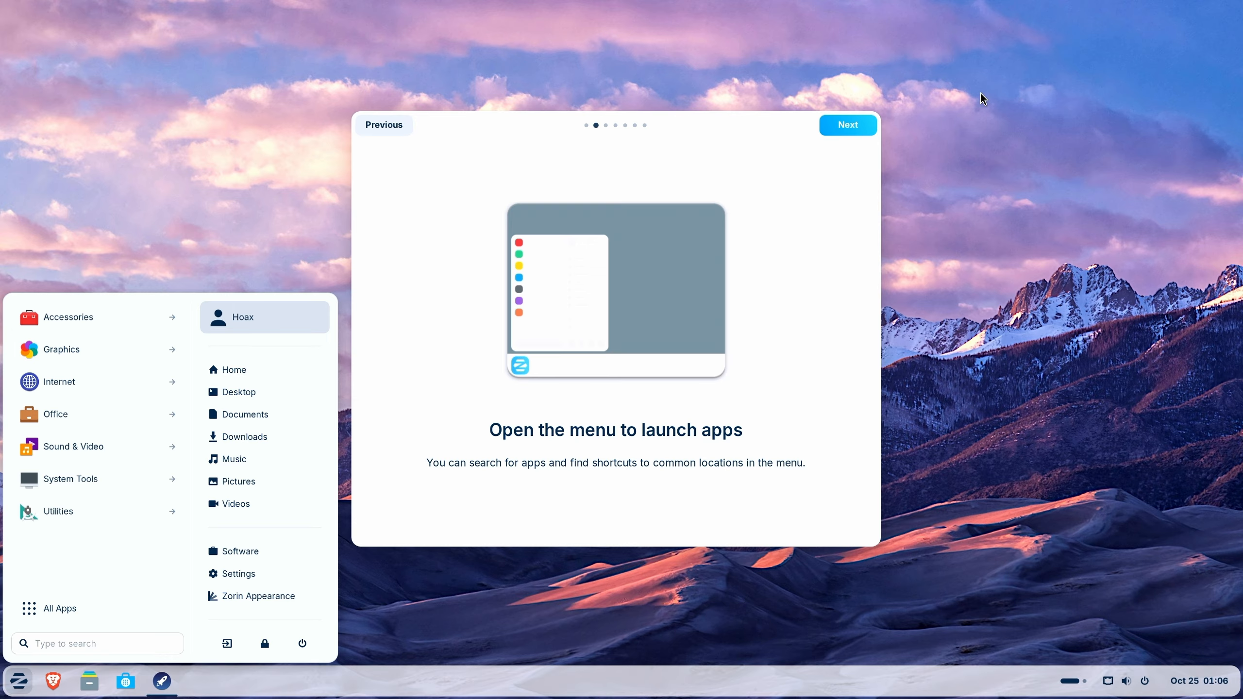
{"action": "left_click", "coordinate": [829, 336]}
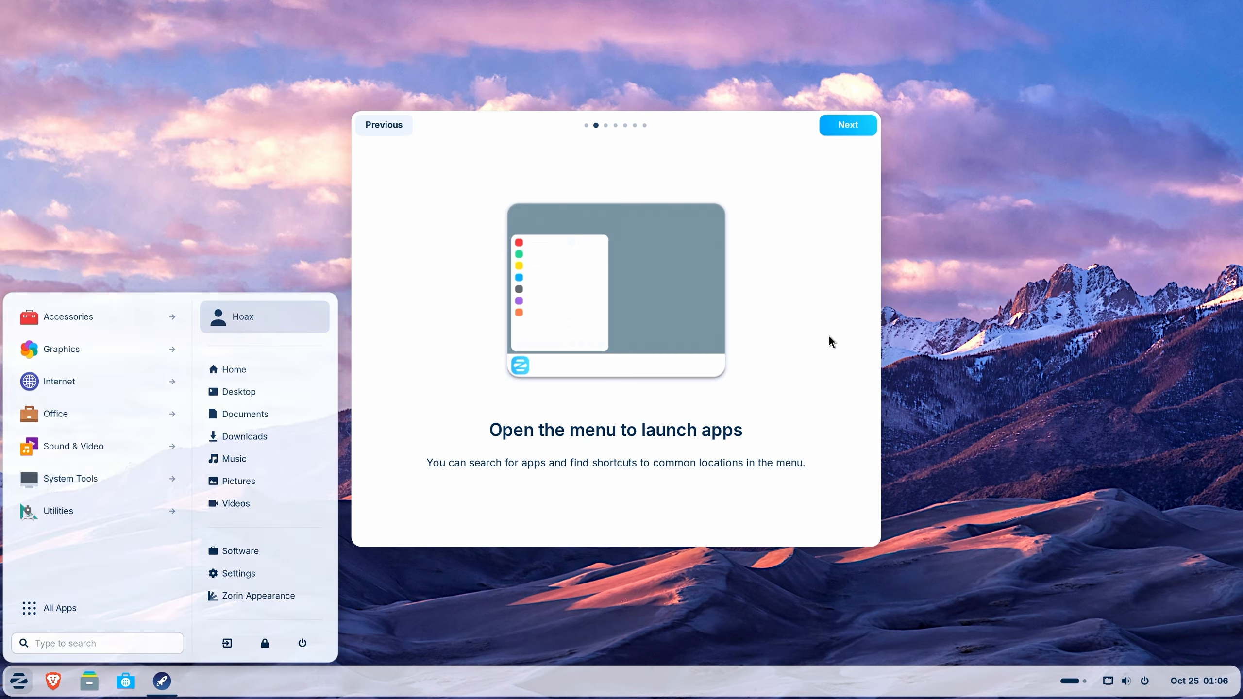
{"action": "left_click", "coordinate": [850, 123]}
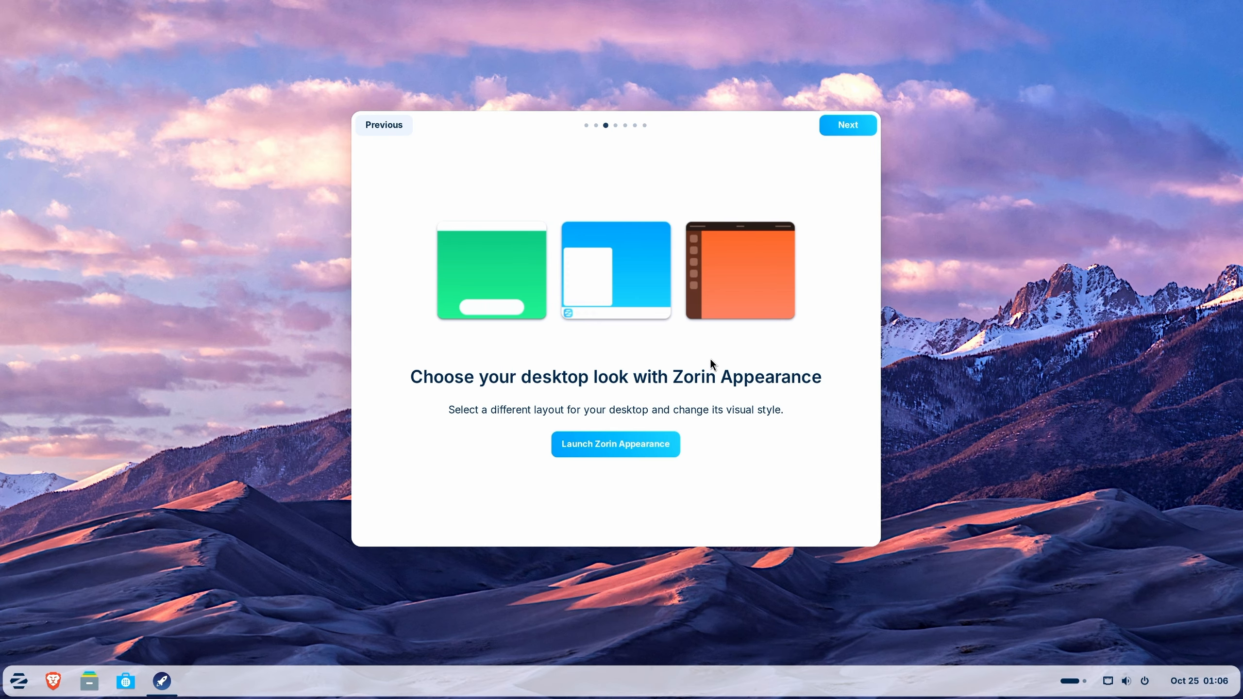
Launch Zorin Appearance and apply the full-width bottom taskbar layout, previewing its app menu.
{"action": "left_click", "coordinate": [621, 448]}
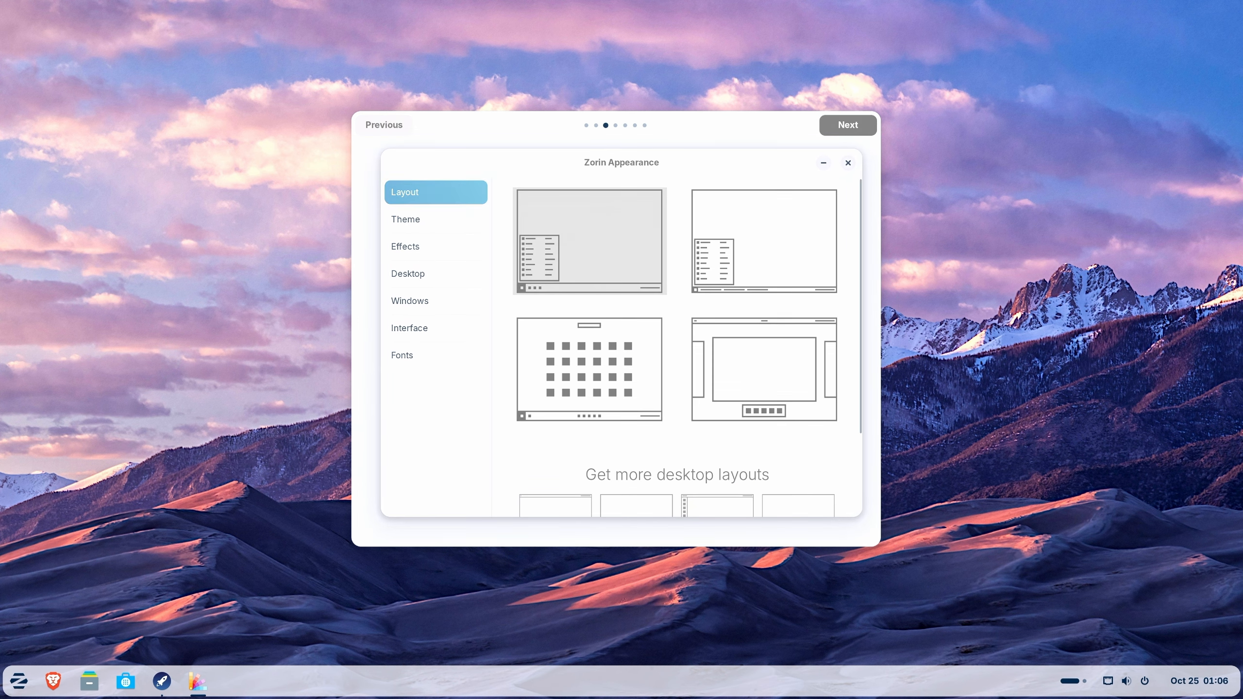
{"action": "left_click", "coordinate": [19, 681]}
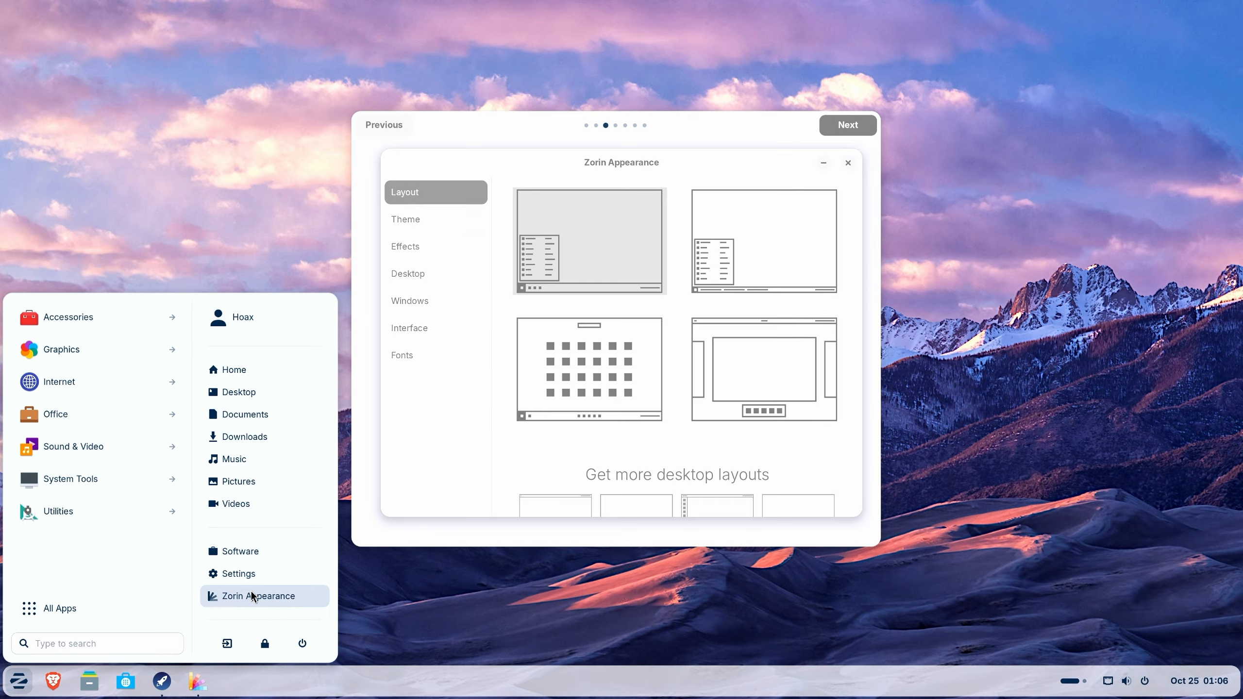
{"action": "left_click", "coordinate": [1236, 513]}
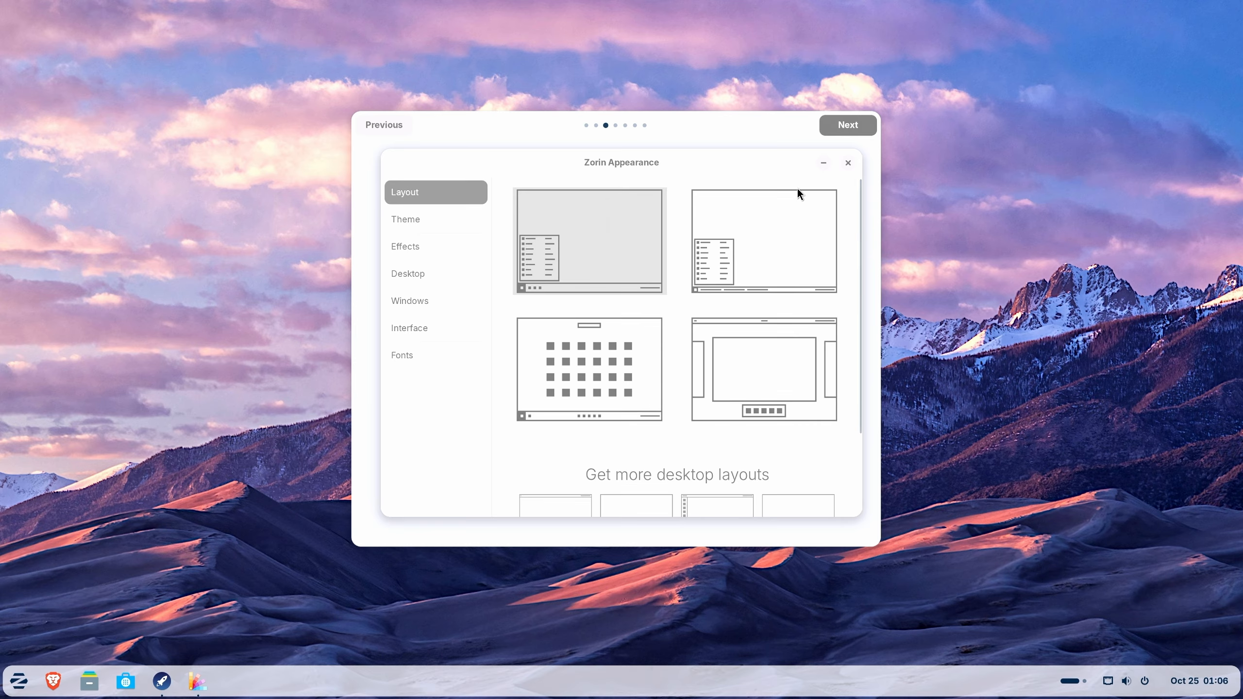
{"action": "left_click", "coordinate": [780, 247]}
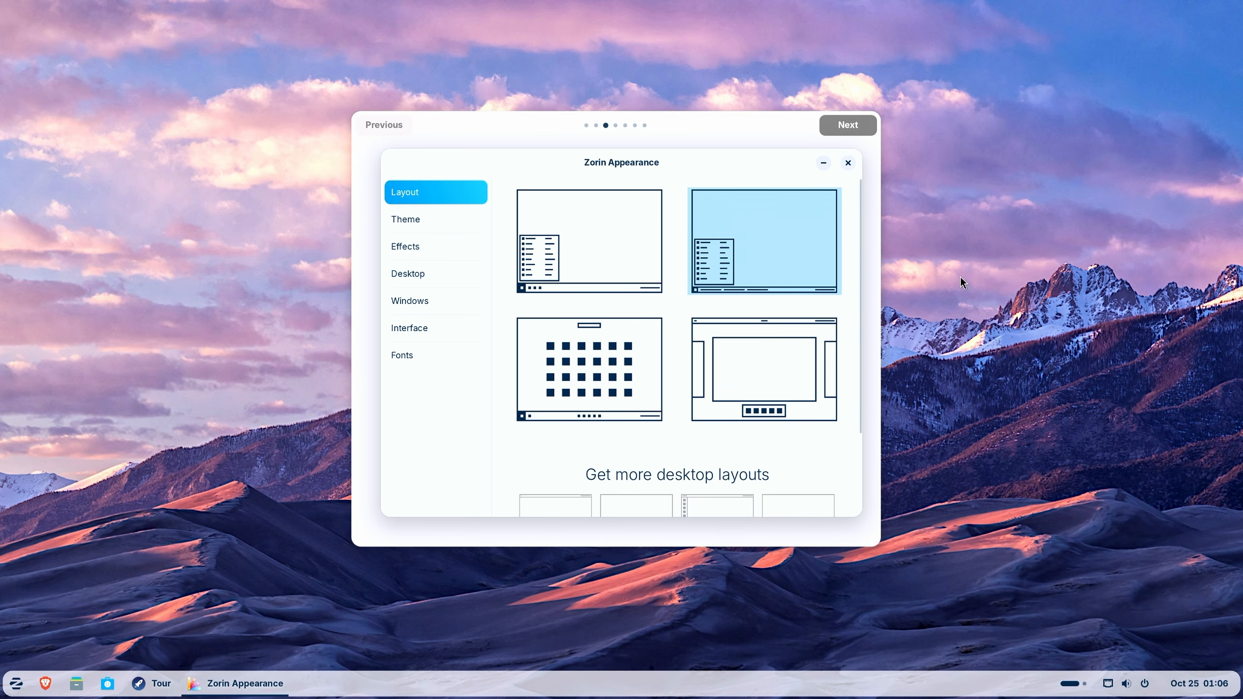
{"action": "left_click", "coordinate": [13, 690]}
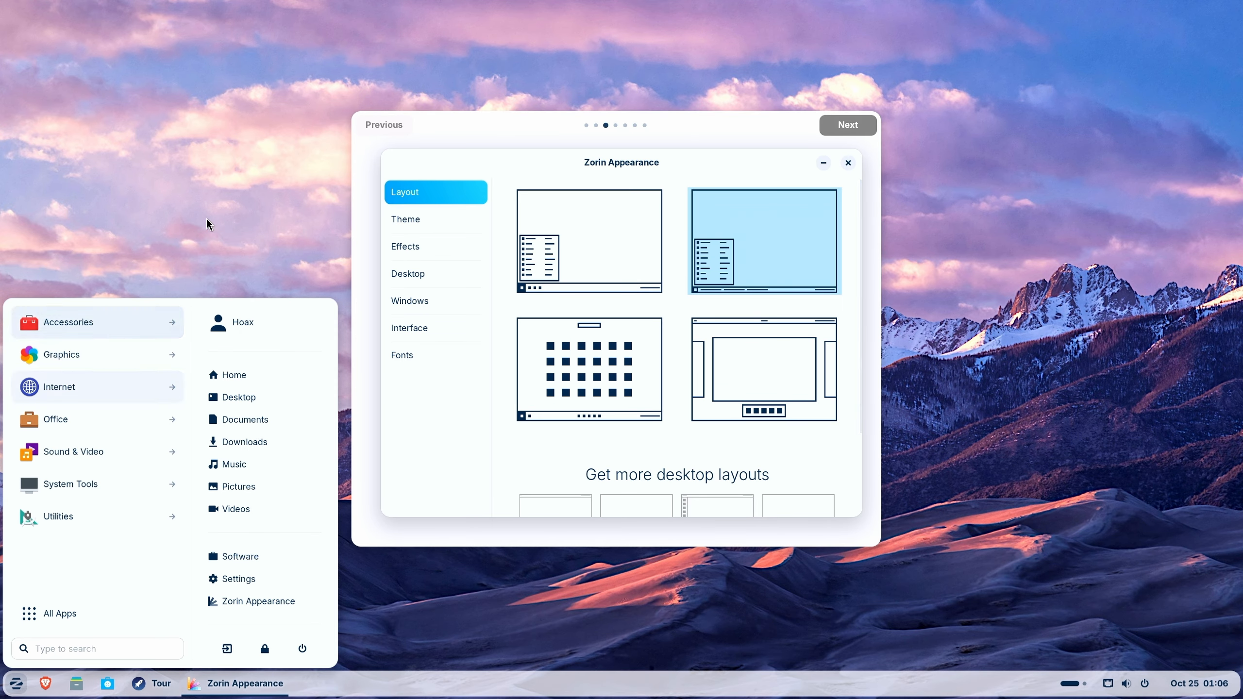
{"action": "left_click", "coordinate": [543, 401]}
Try the app-grid bottom panel and top panel layouts, then return to the bottom-taskbar layout.
{"action": "left_click", "coordinate": [594, 361]}
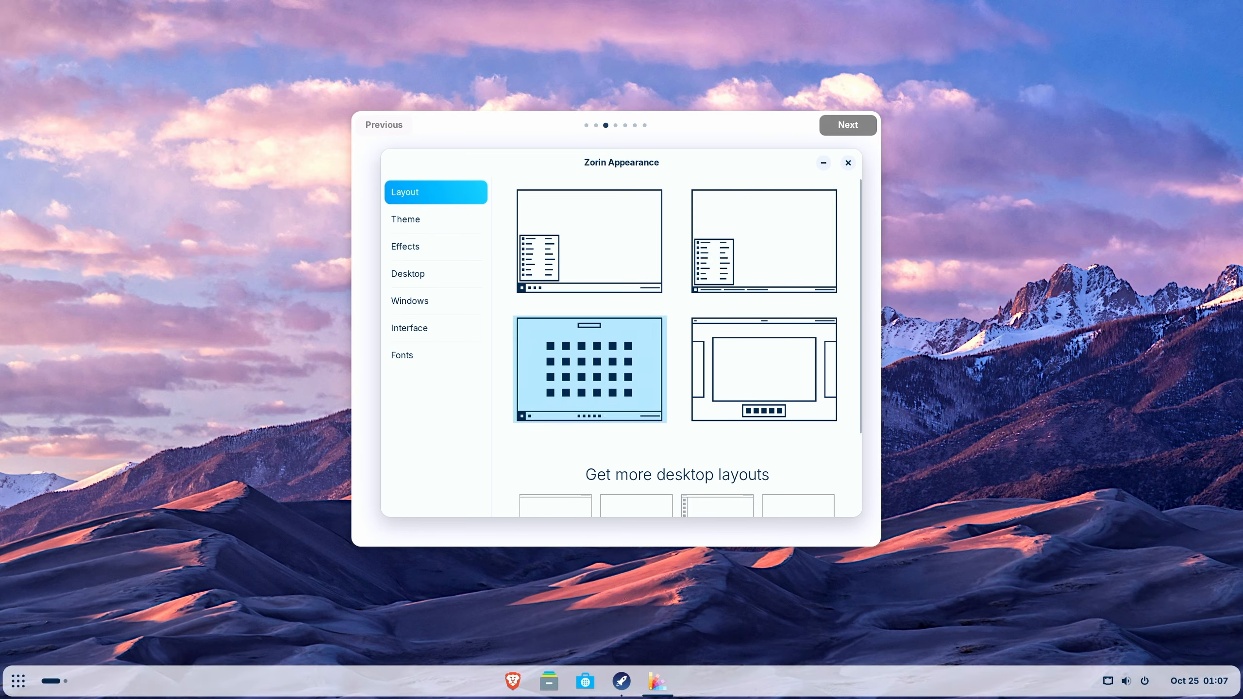
{"action": "left_click", "coordinate": [12, 682]}
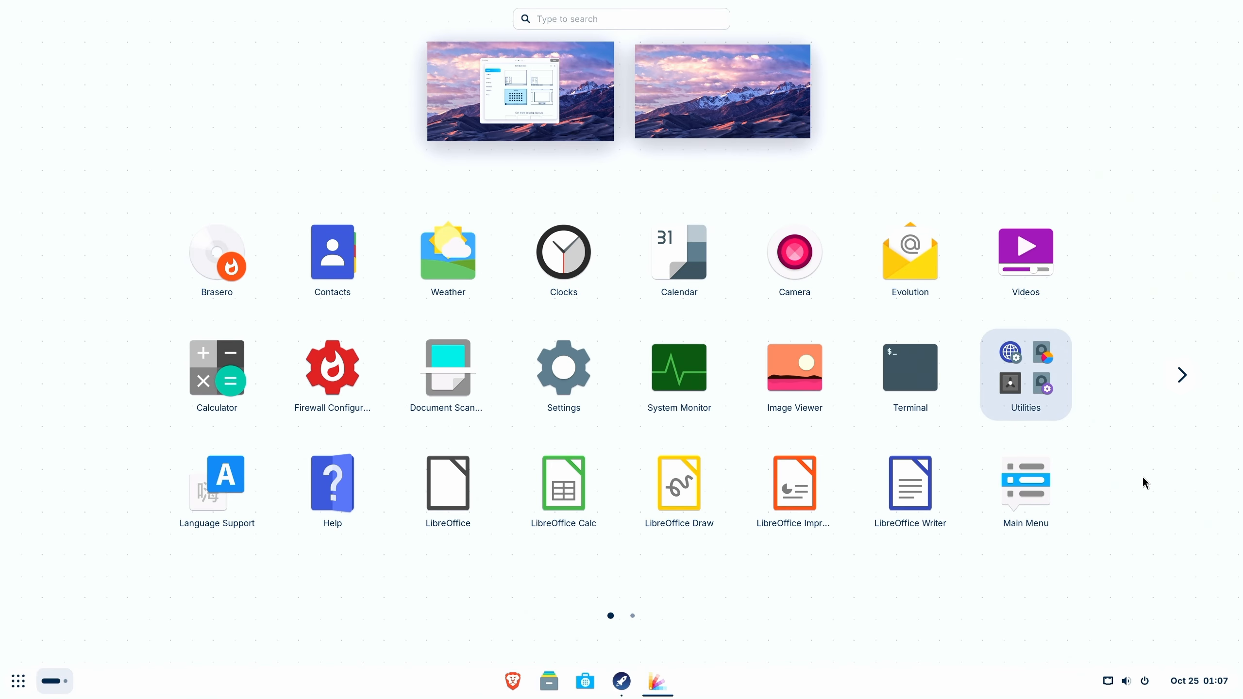
{"action": "left_click", "coordinate": [827, 171]}
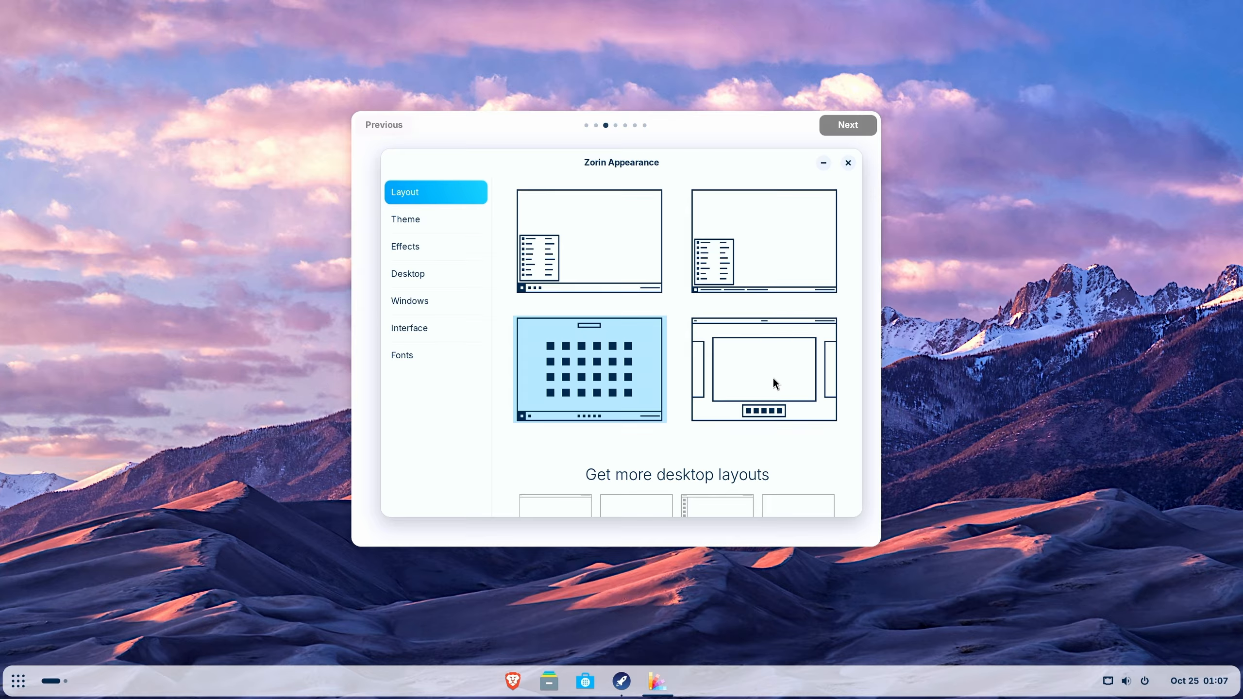
{"action": "left_click", "coordinate": [734, 354]}
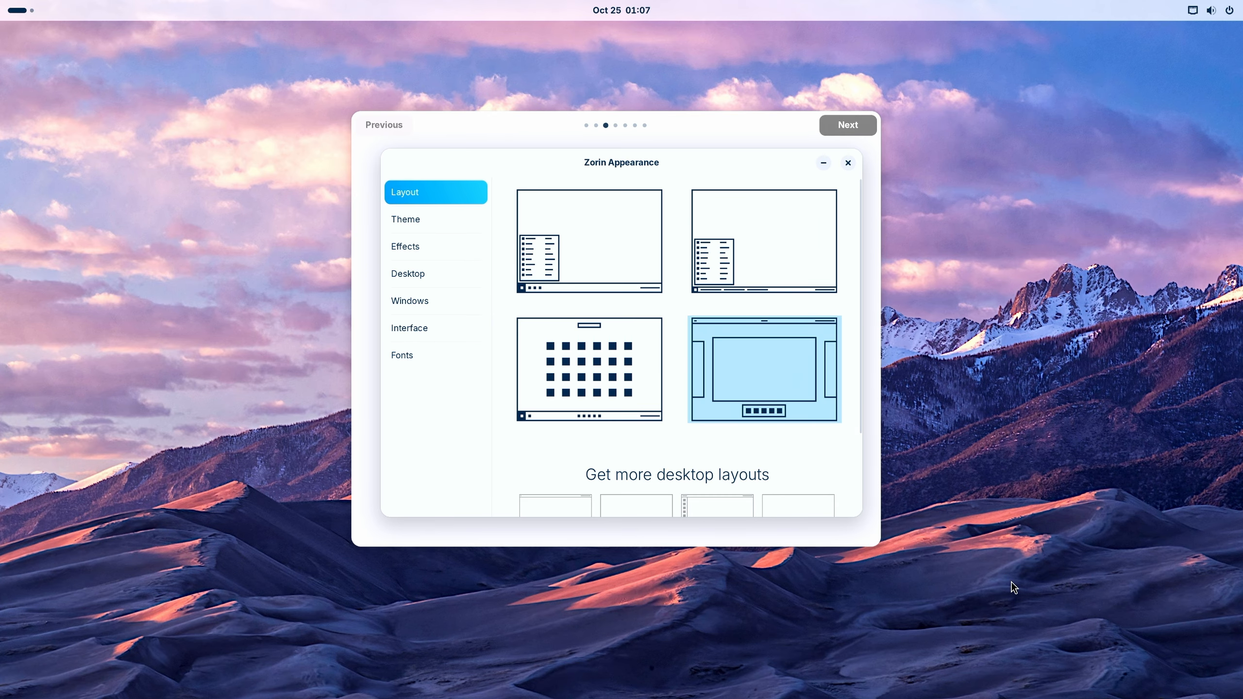
{"action": "key", "text": "super"}
{"action": "key", "text": "super"}
{"action": "key", "text": "super"}
{"action": "key", "text": "super"}
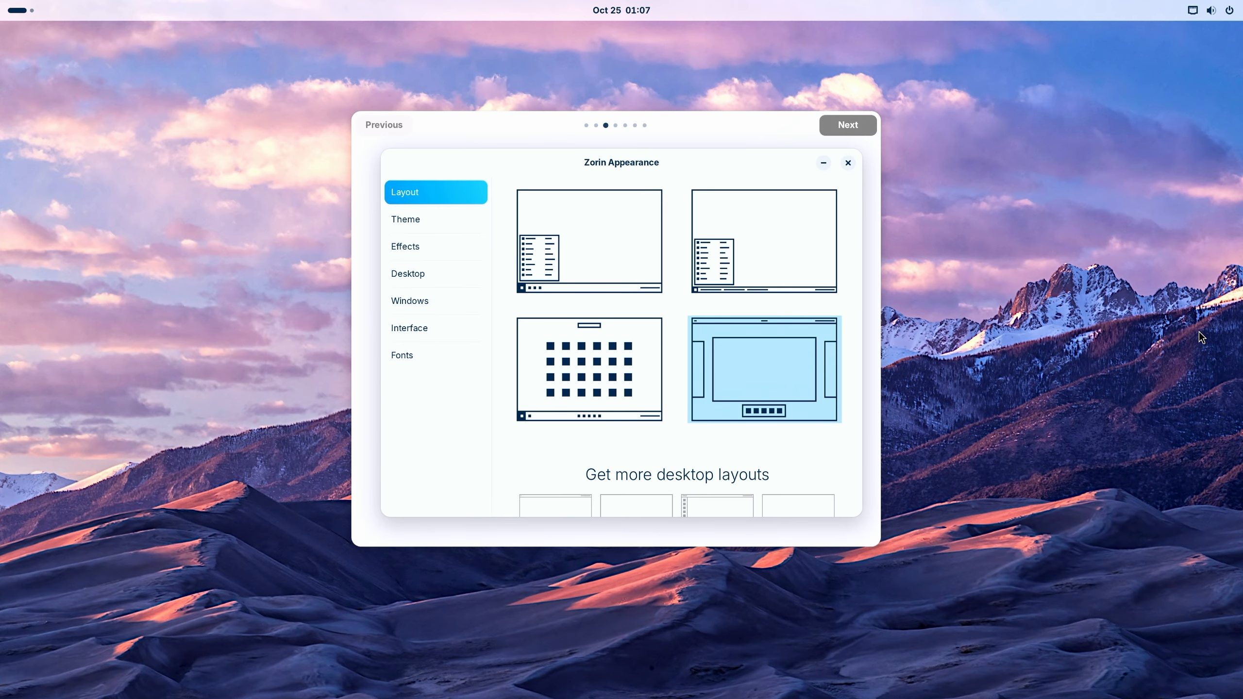
{"action": "key", "text": "super"}
{"action": "key", "text": "super"}
{"action": "left_click", "coordinate": [589, 240]}
{"action": "scroll", "coordinate": [657, 478], "scroll_direction": "down", "scroll_amount": 3}
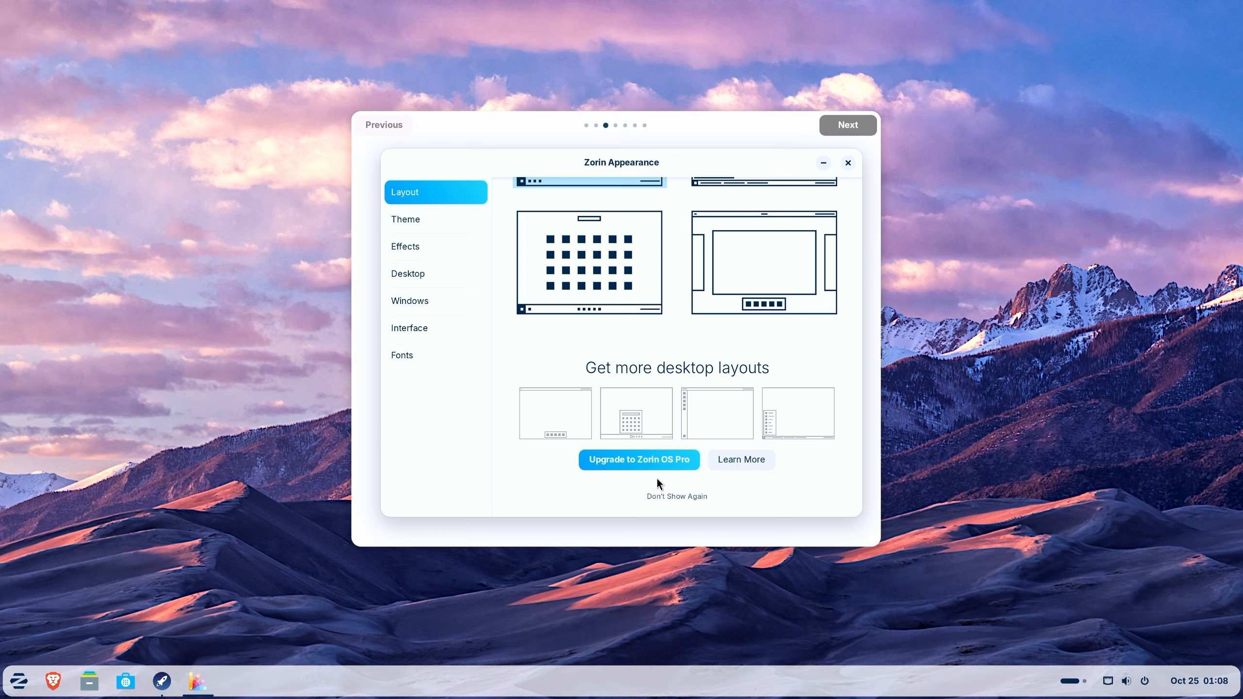
On the Theme page, set the Zorin style to Dark, briefly checking the Other themes tab.
{"action": "left_click", "coordinate": [420, 218]}
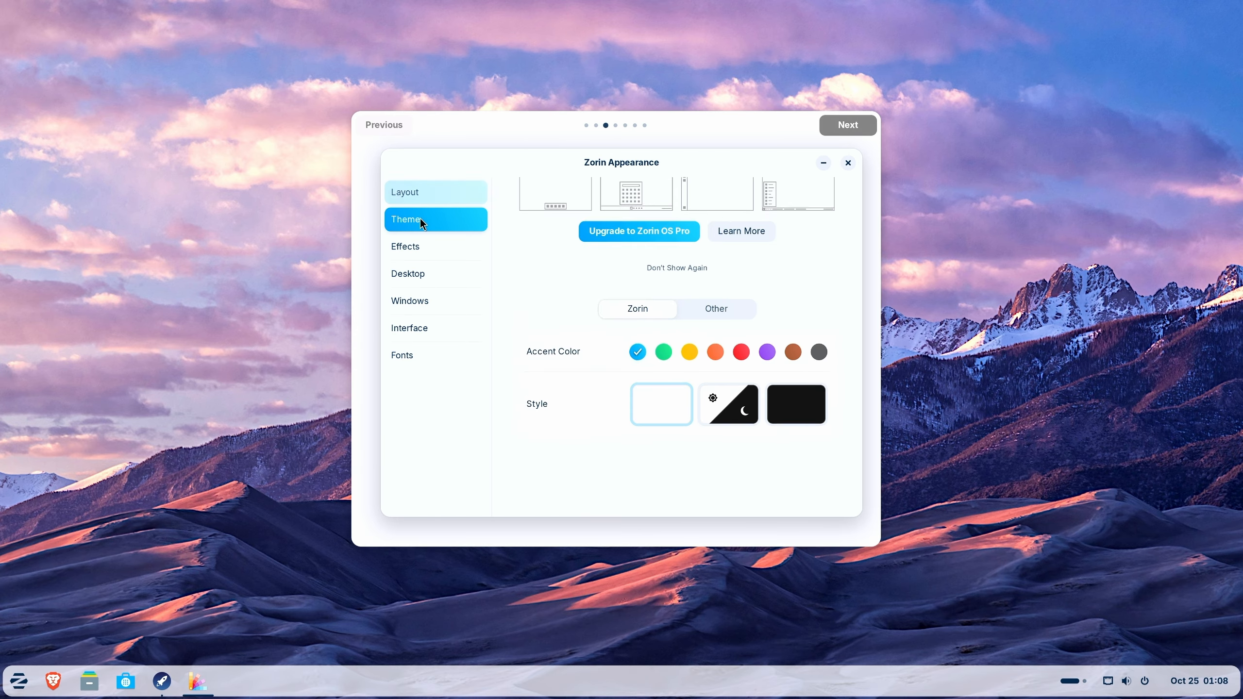
{"action": "left_click", "coordinate": [786, 301]}
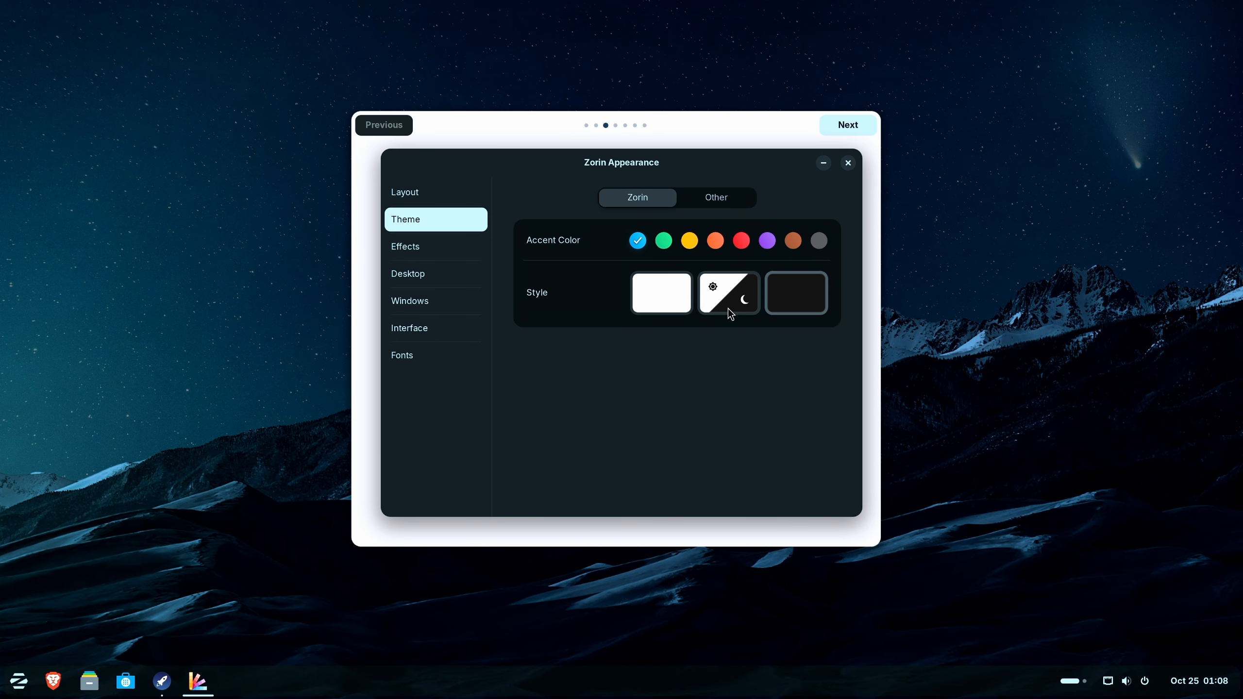
{"action": "left_click", "coordinate": [725, 308]}
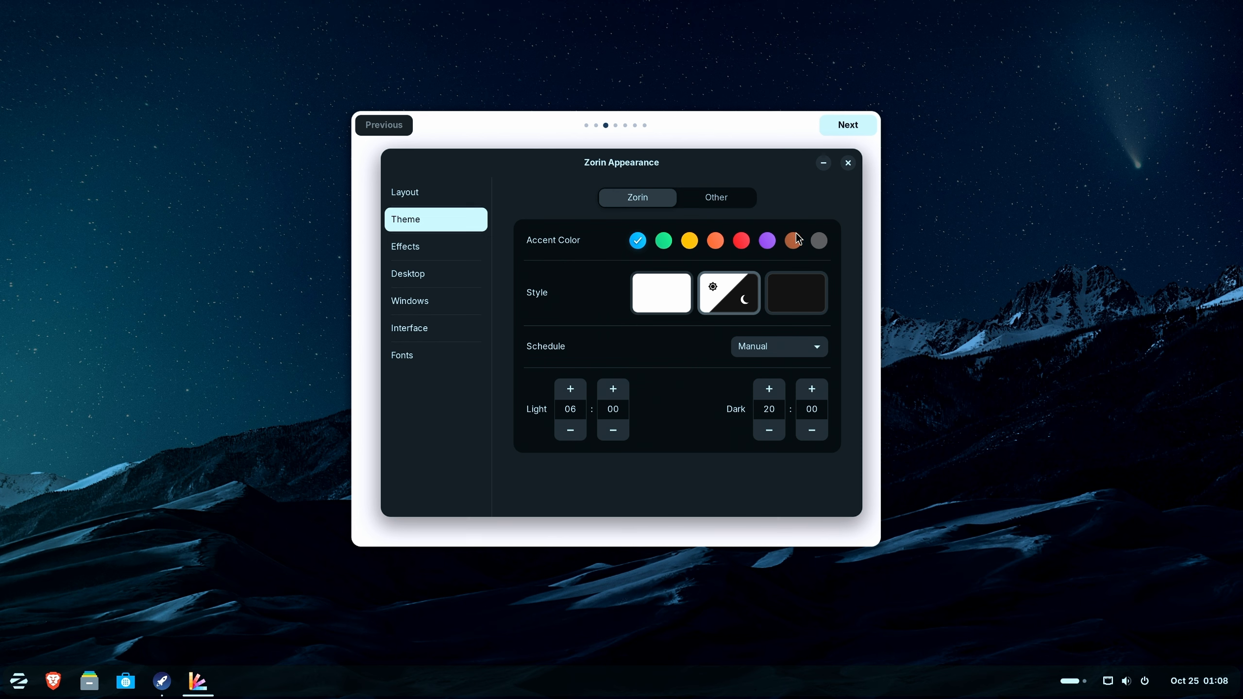
{"action": "left_click", "coordinate": [799, 289]}
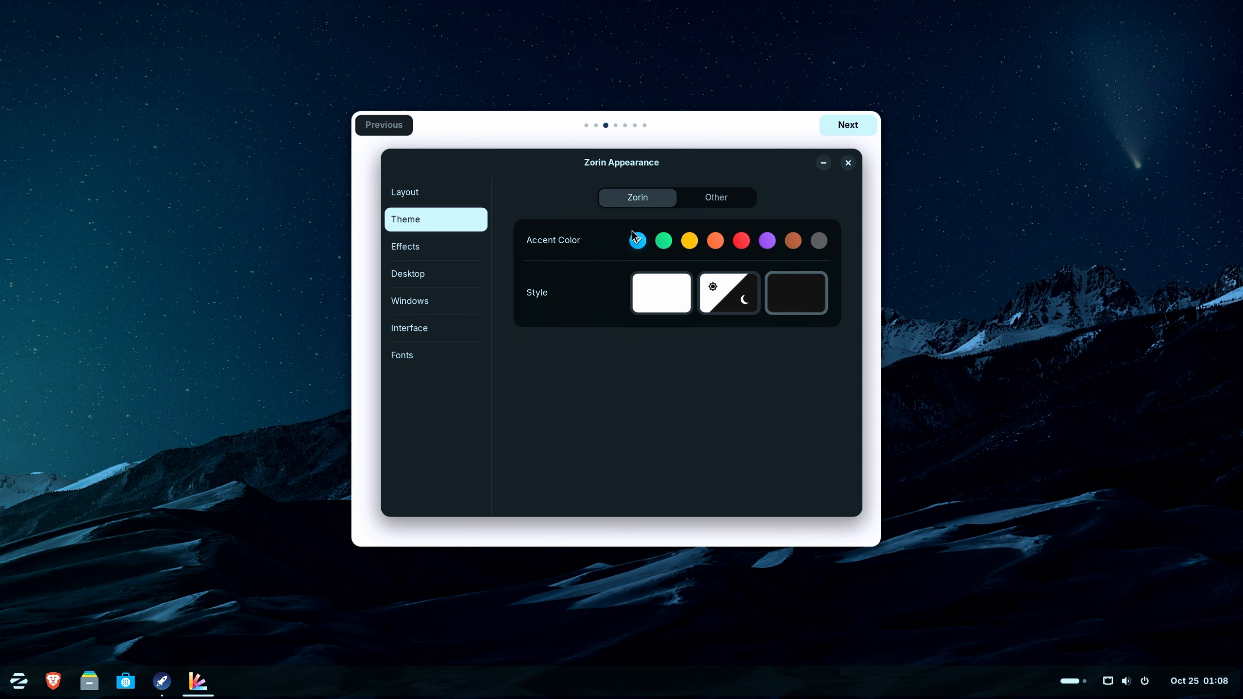
{"action": "left_click", "coordinate": [709, 202]}
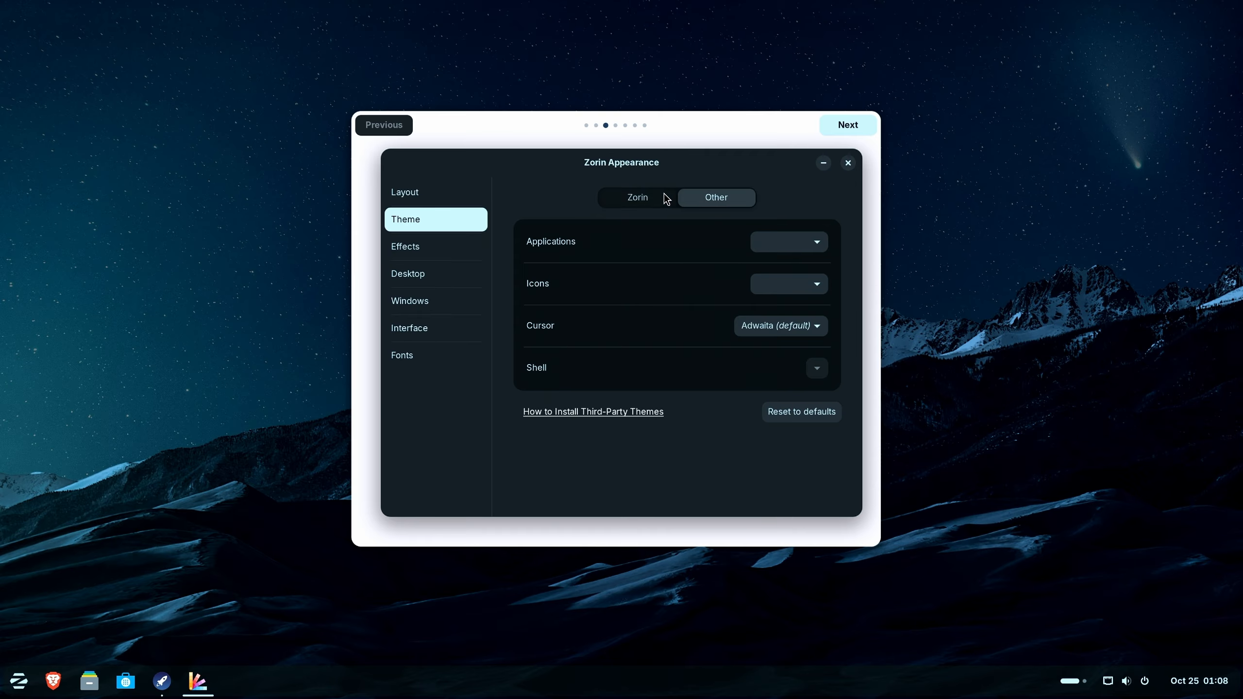
{"action": "left_click", "coordinate": [640, 203]}
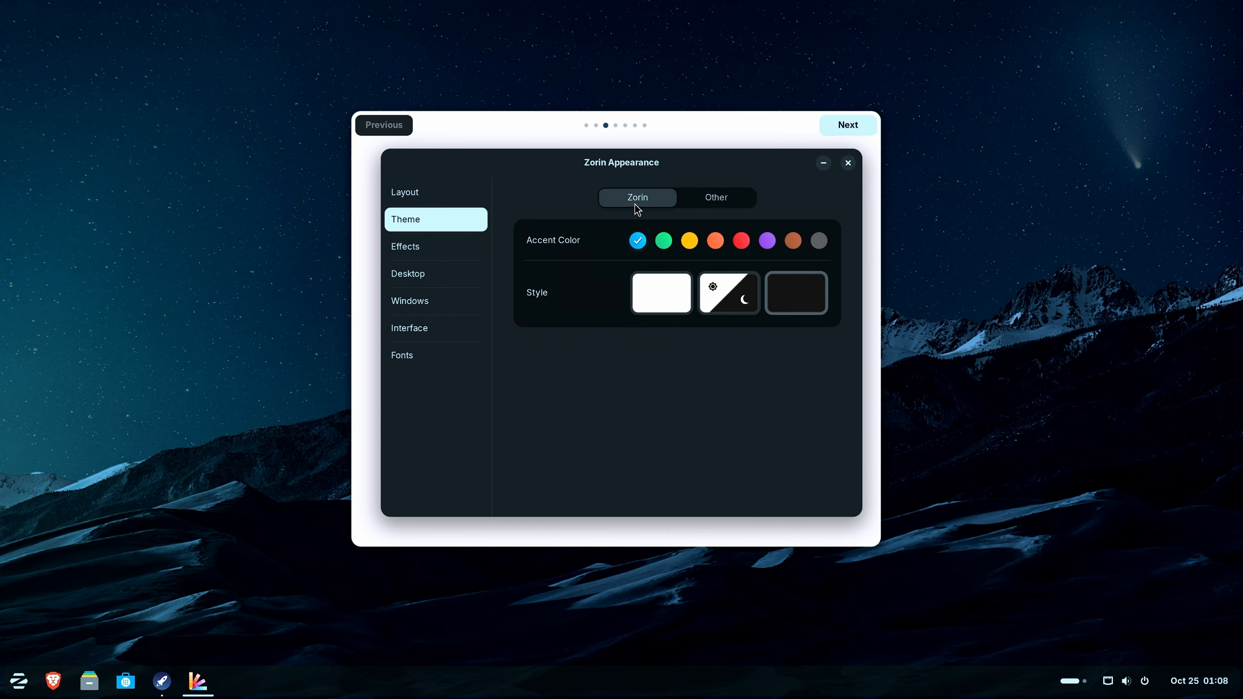
On the Effects page, try Jelly Mode by dragging a window, then turn it back off.
{"action": "left_click", "coordinate": [407, 257]}
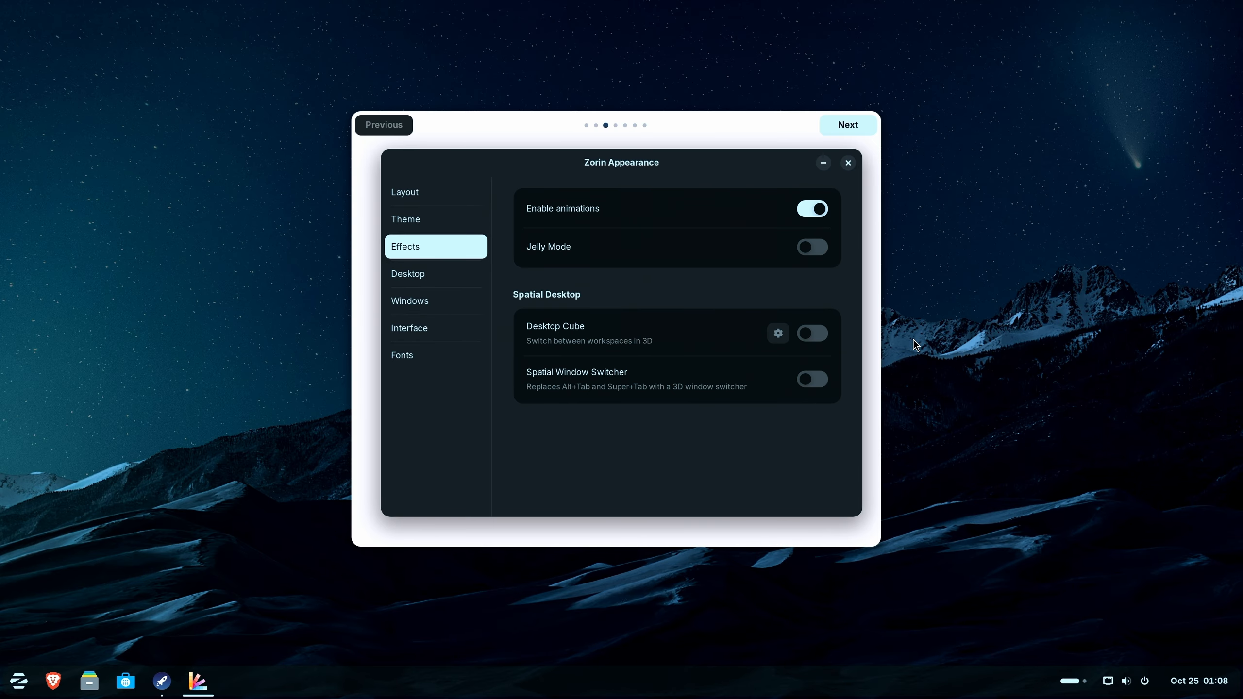
{"action": "left_click", "coordinate": [810, 248]}
{"action": "mouse_move", "coordinate": [614, 166]}
{"action": "left_mouse_down"}
{"action": "mouse_move", "coordinate": [977, 162]}
{"action": "mouse_move", "coordinate": [881, 131]}
{"action": "mouse_move", "coordinate": [489, 115]}
{"action": "mouse_move", "coordinate": [656, 230]}
{"action": "mouse_move", "coordinate": [588, 103]}
{"action": "mouse_move", "coordinate": [843, 273]}
{"action": "mouse_move", "coordinate": [123, 132]}
{"action": "mouse_move", "coordinate": [297, 174]}
{"action": "mouse_move", "coordinate": [741, 106]}
{"action": "mouse_move", "coordinate": [558, 201]}
{"action": "mouse_move", "coordinate": [734, 169]}
{"action": "mouse_move", "coordinate": [597, 154]}
{"action": "mouse_move", "coordinate": [610, 155]}
{"action": "left_mouse_up"}
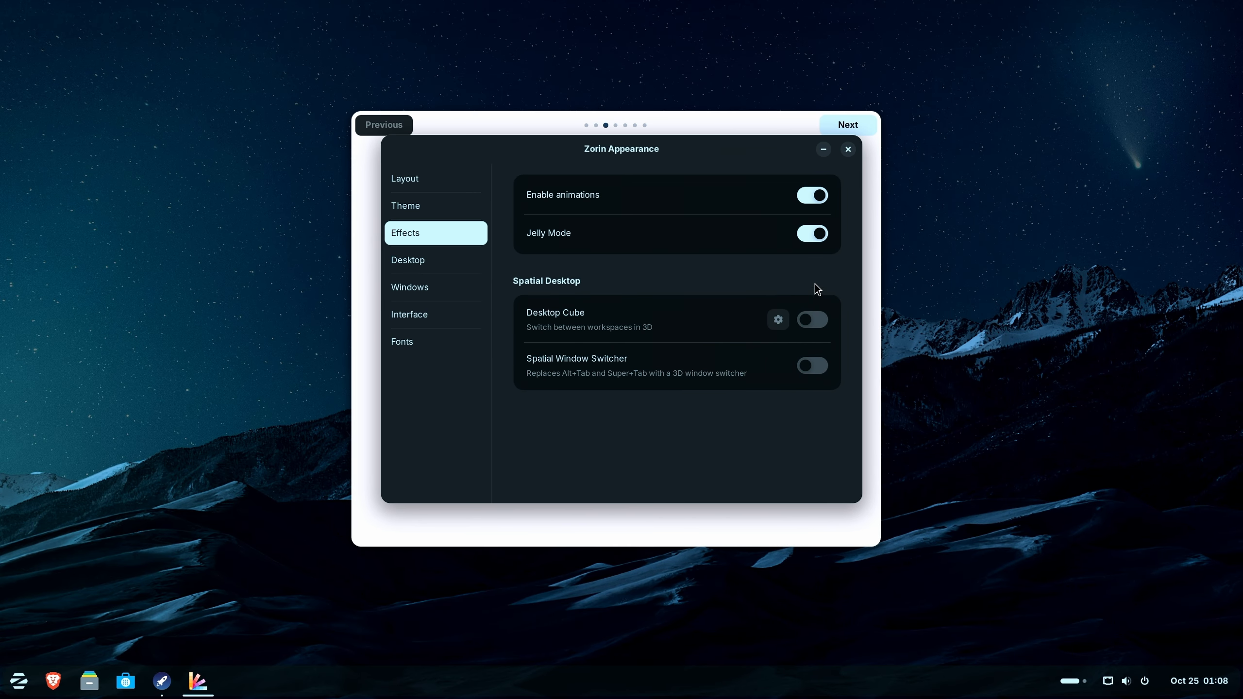
{"action": "left_click", "coordinate": [813, 233]}
Toggle Desktop Cube on and off, and preview workspace switching in the overview without it.
{"action": "left_click", "coordinate": [821, 321]}
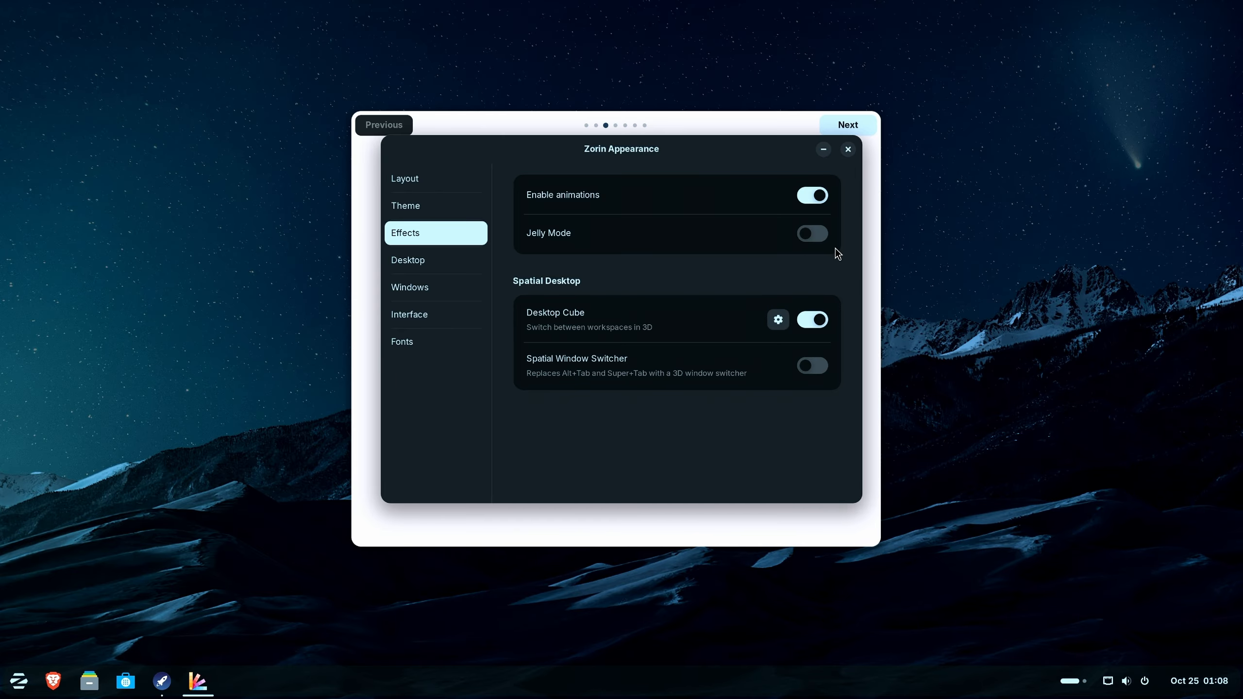
{"action": "left_click", "coordinate": [814, 327]}
{"action": "key", "text": "super"}
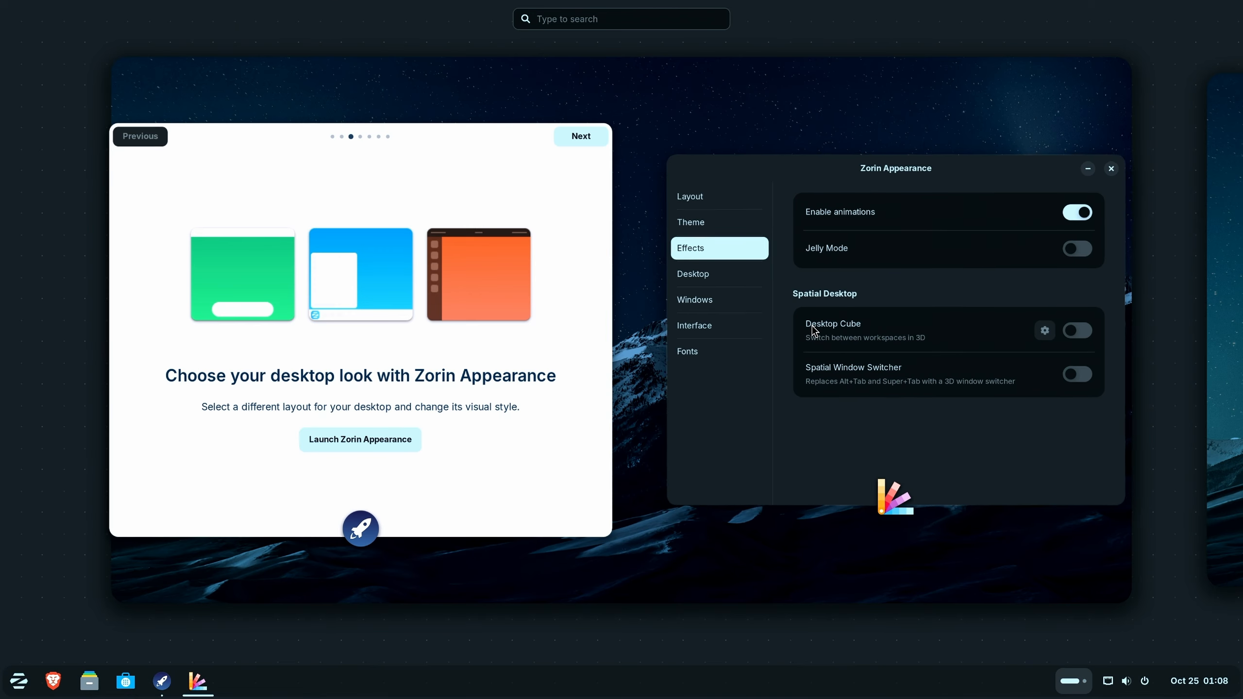
{"action": "scroll", "coordinate": [786, 352], "scroll_direction": "down", "scroll_amount": 1}
{"action": "scroll", "coordinate": [788, 352], "scroll_direction": "up", "scroll_amount": 1}
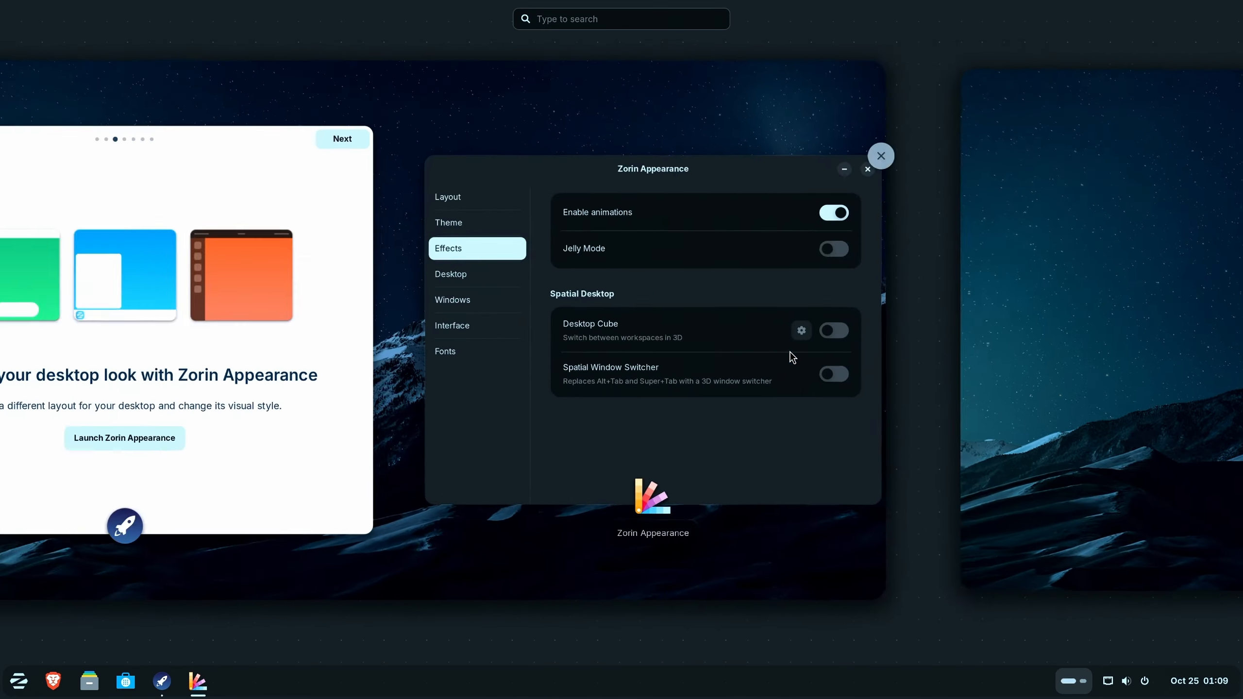
{"action": "key", "text": "super"}
Enable Desktop Cube and preview the 3D workspace cube in the overview.
{"action": "left_click", "coordinate": [812, 321]}
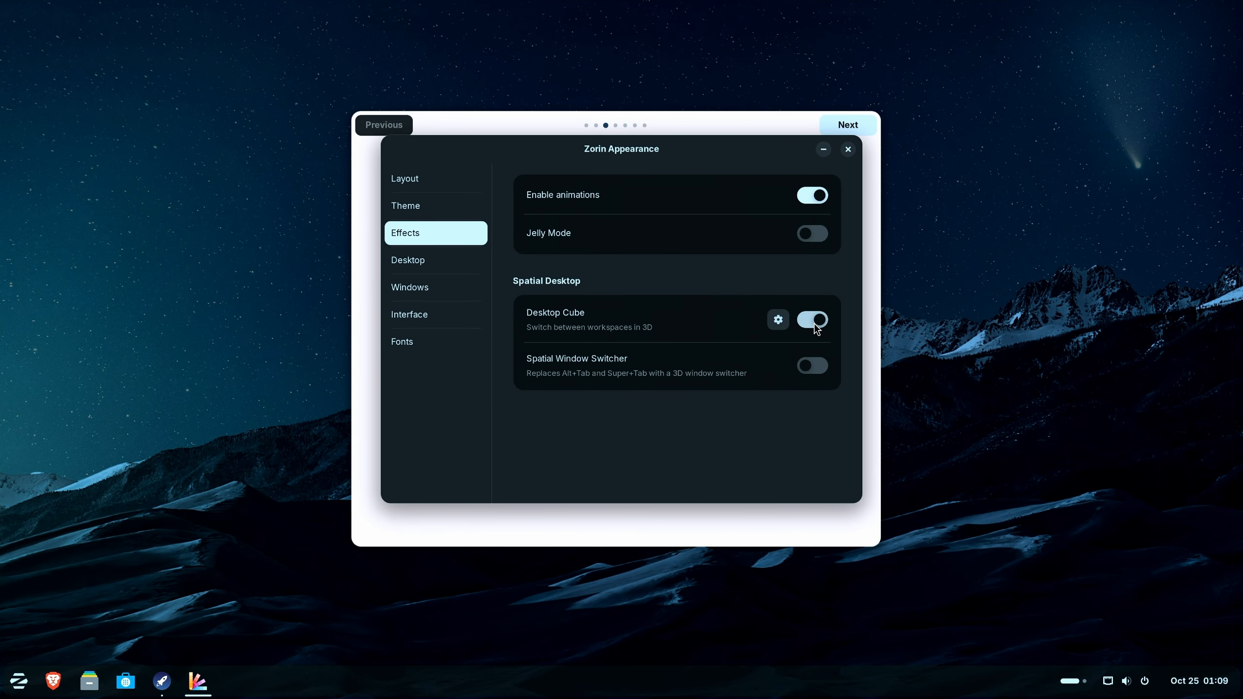
{"action": "key", "text": "super"}
{"action": "scroll", "coordinate": [735, 364], "scroll_direction": "down", "scroll_amount": 1}
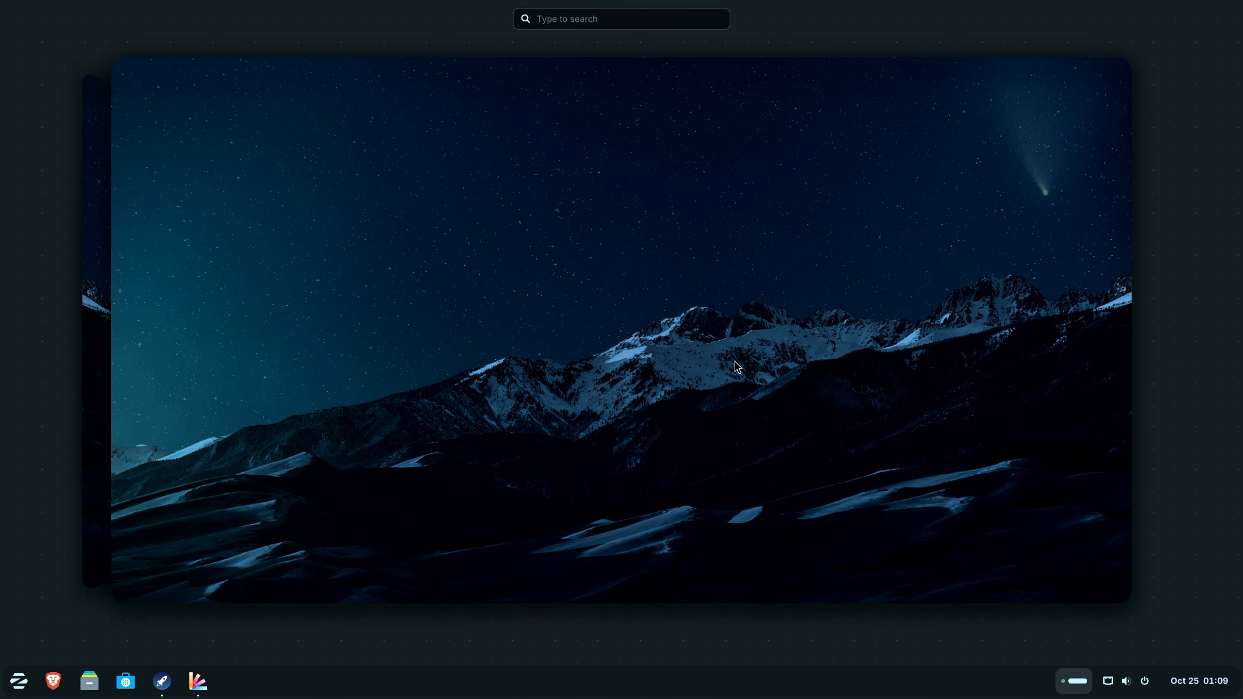
{"action": "scroll", "coordinate": [739, 364], "scroll_direction": "up", "scroll_amount": 1}
{"action": "scroll", "coordinate": [740, 364], "scroll_direction": "down", "scroll_amount": 1}
{"action": "scroll", "coordinate": [740, 363], "scroll_direction": "up", "scroll_amount": 1}
{"action": "scroll", "coordinate": [740, 364], "scroll_direction": "down", "scroll_amount": 1}
{"action": "scroll", "coordinate": [740, 363], "scroll_direction": "up", "scroll_amount": 1}
{"action": "scroll", "coordinate": [740, 364], "scroll_direction": "down", "scroll_amount": 1}
{"action": "scroll", "coordinate": [740, 363], "scroll_direction": "up", "scroll_amount": 1}
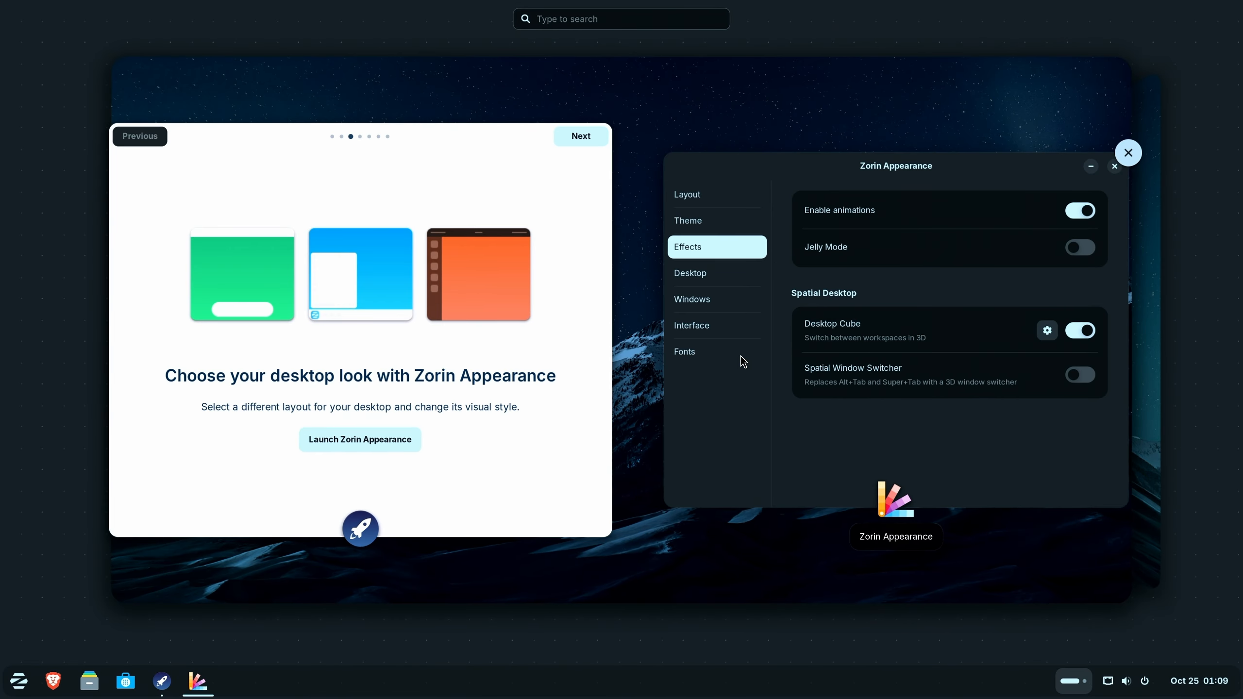
{"action": "left_click", "coordinate": [744, 428]}
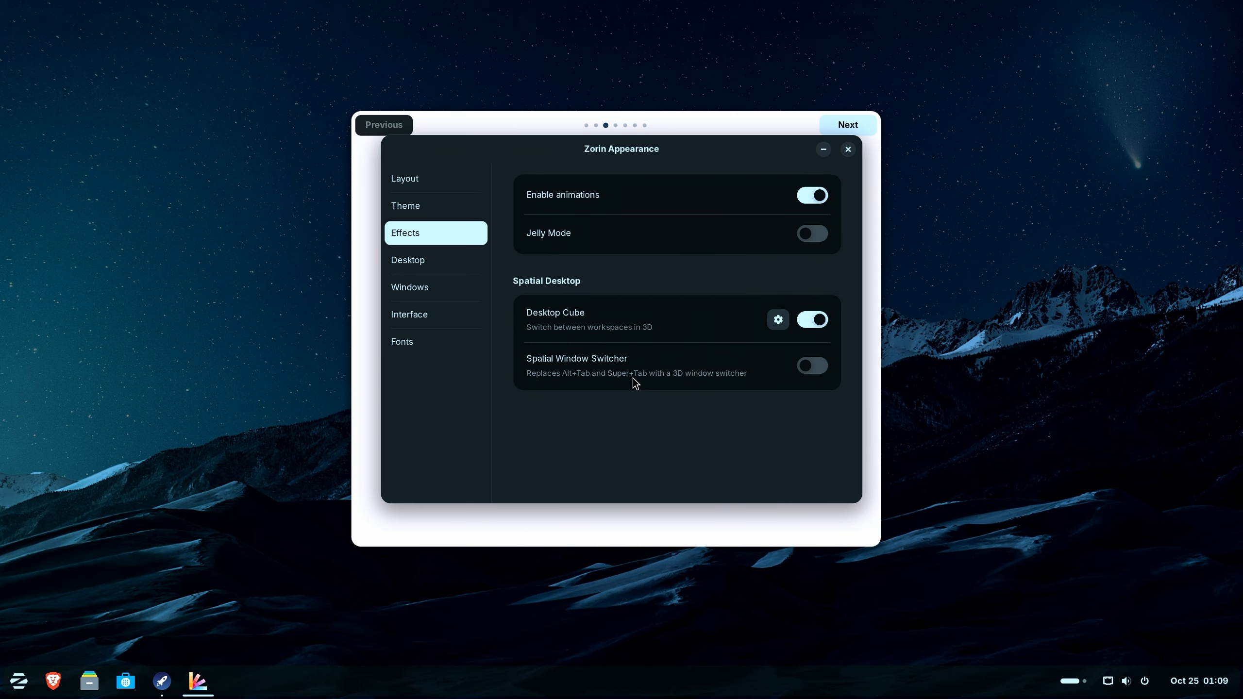
Test the 3D Spatial Window Switcher by cycling windows with Alt+Tab.
{"action": "key", "text": "alt+Tab"}
{"action": "key", "text": "alt+Tab"}
{"action": "key", "text": "alt+Tab"}
{"action": "key", "text": "alt+Tab"}
{"action": "key", "text": "alt+Tab"}
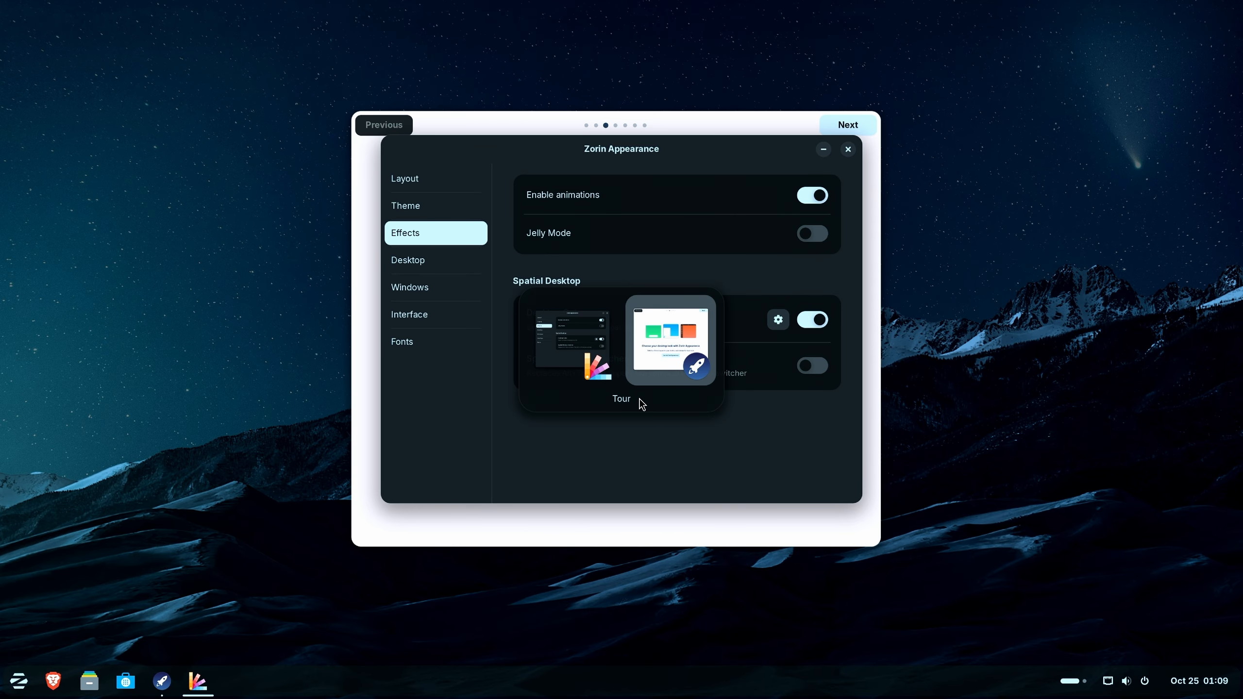
{"action": "key", "text": "alt+Tab"}
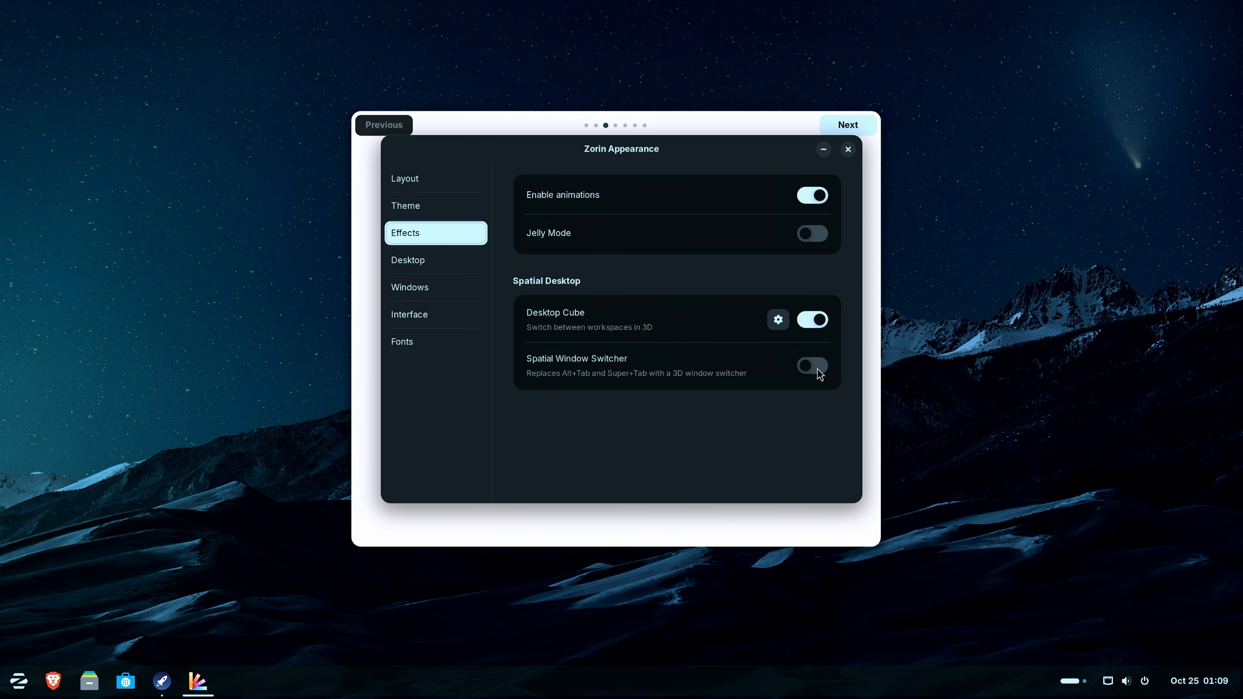
{"action": "key", "text": "alt+Tab"}
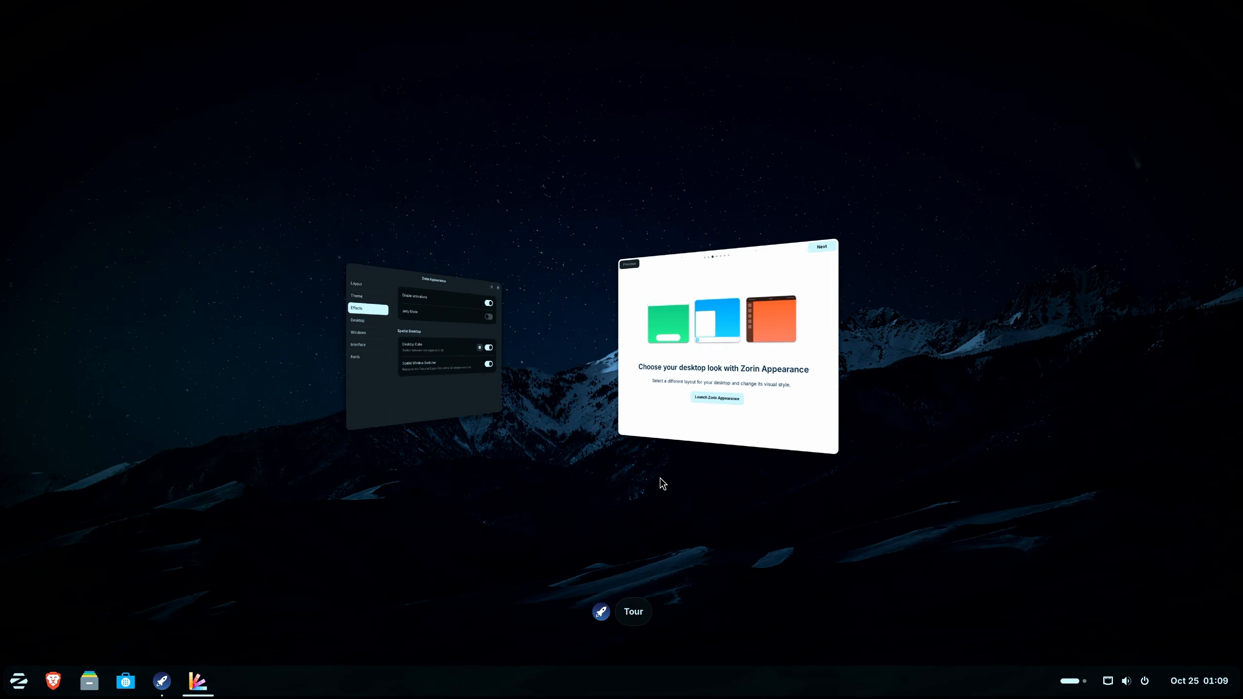
{"action": "key", "text": "alt+Tab"}
{"action": "key", "text": "alt+Tab"}
{"action": "key", "text": "alt+Tab"}
{"action": "key", "text": "alt+Tab"}
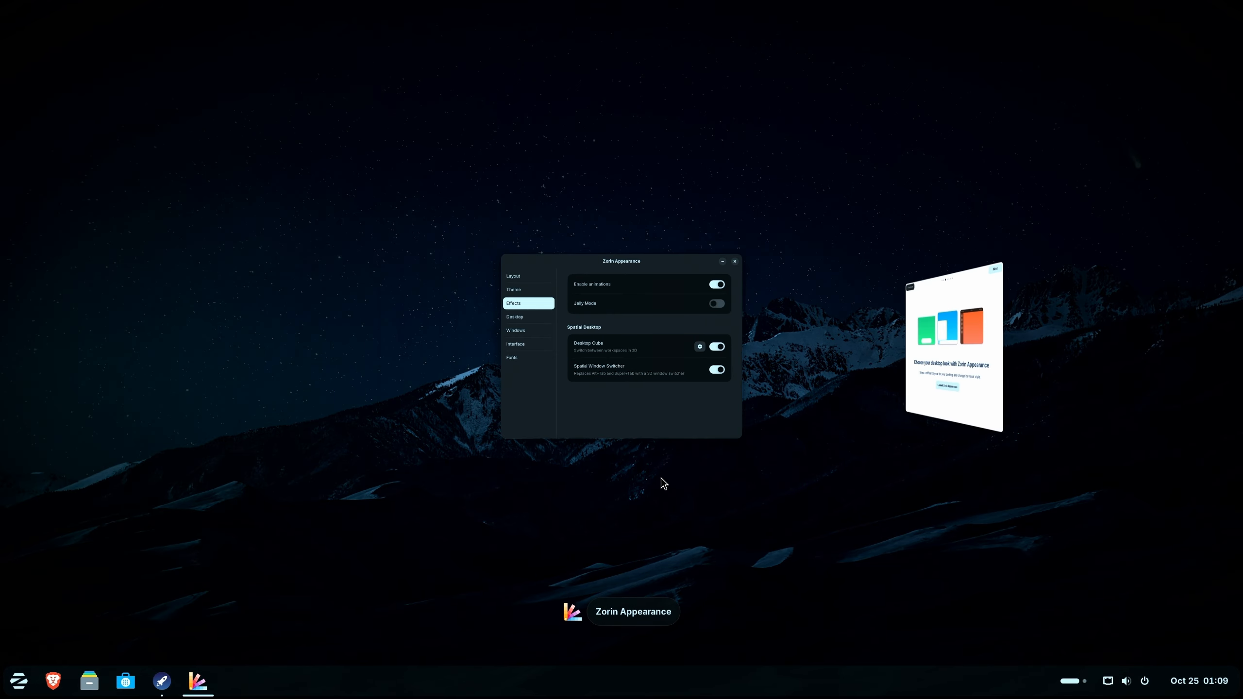
{"action": "key", "text": "alt+Tab"}
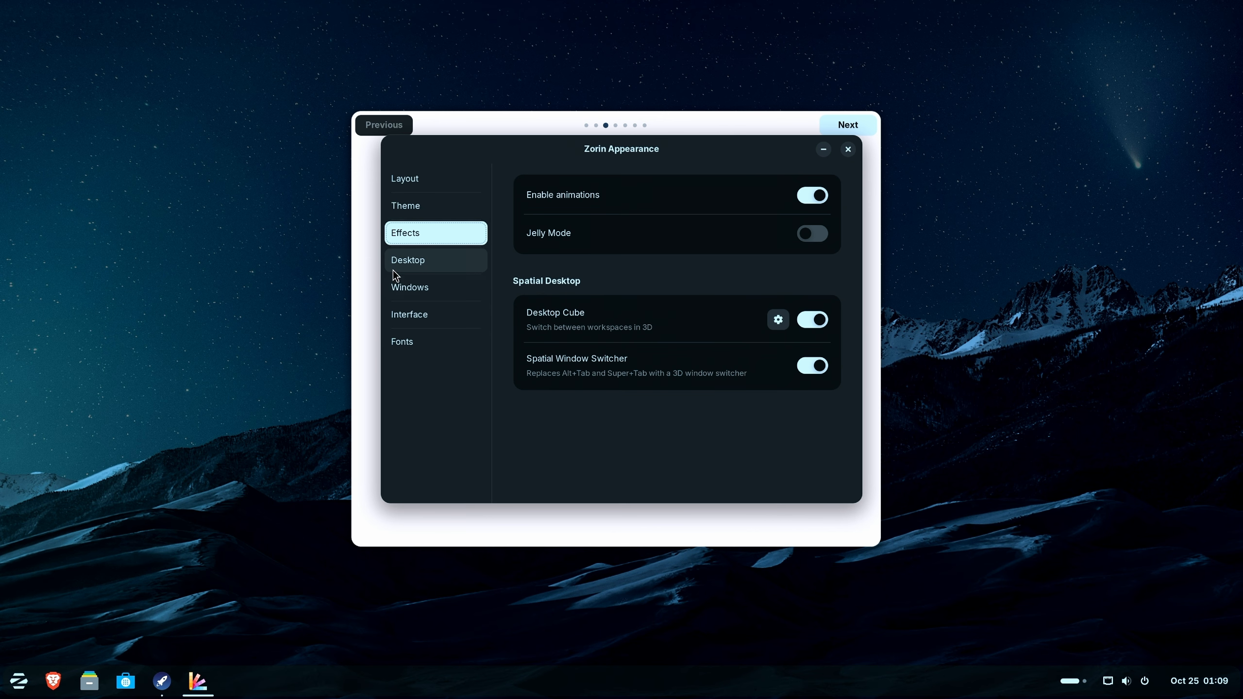
Browse the Desktop, Windows and Interface pages, ending on Fonts.
{"action": "left_click", "coordinate": [406, 263]}
{"action": "left_click", "coordinate": [438, 294]}
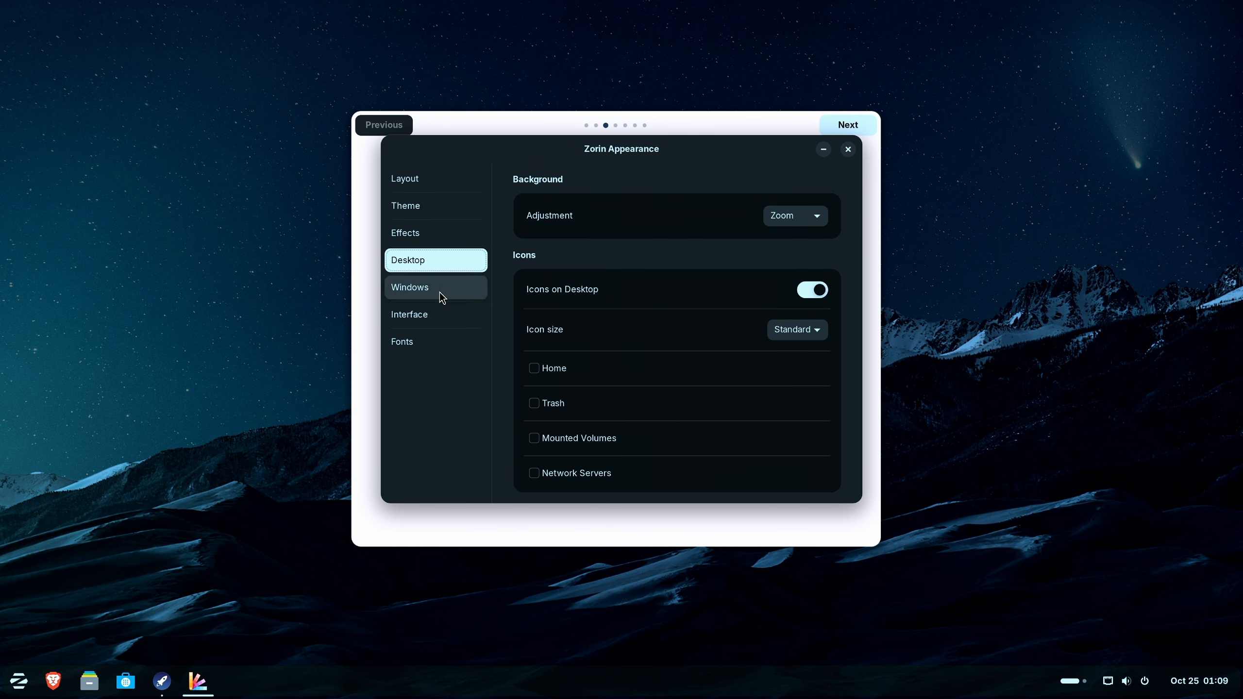
{"action": "left_click", "coordinate": [443, 319]}
{"action": "left_click", "coordinate": [436, 346]}
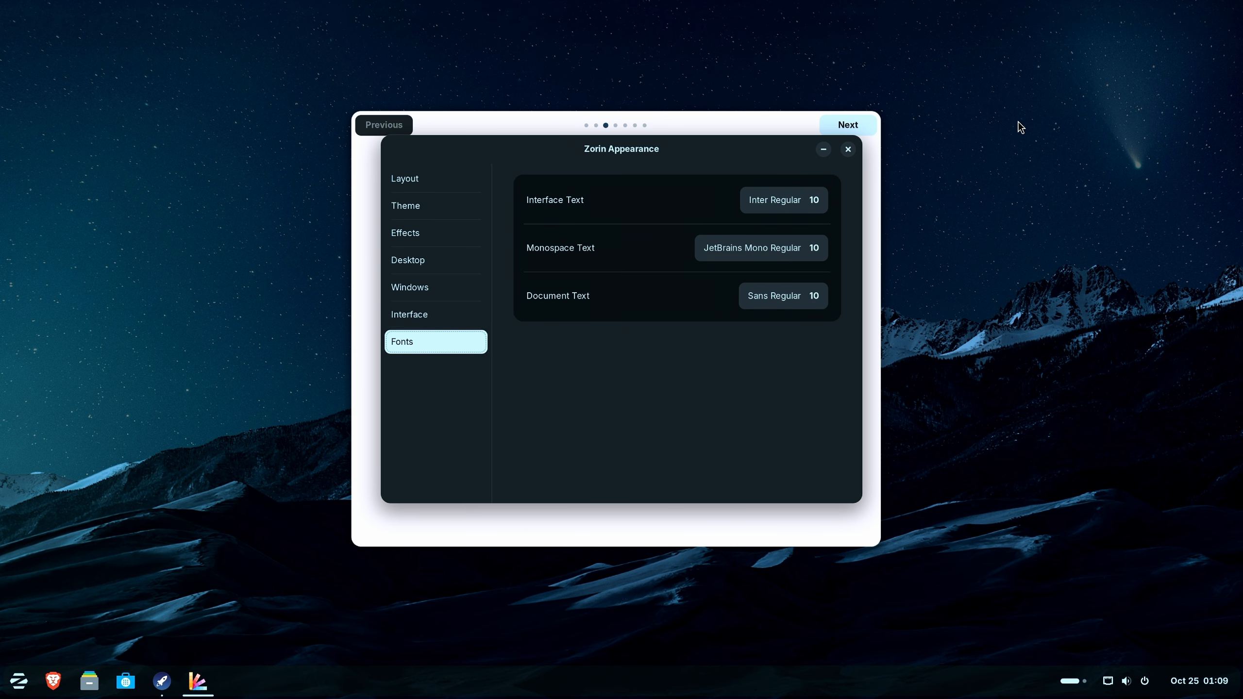
Close Zorin Appearance and step the tour past online accounts and Zorin Connect to Software.
{"action": "left_click", "coordinate": [848, 149]}
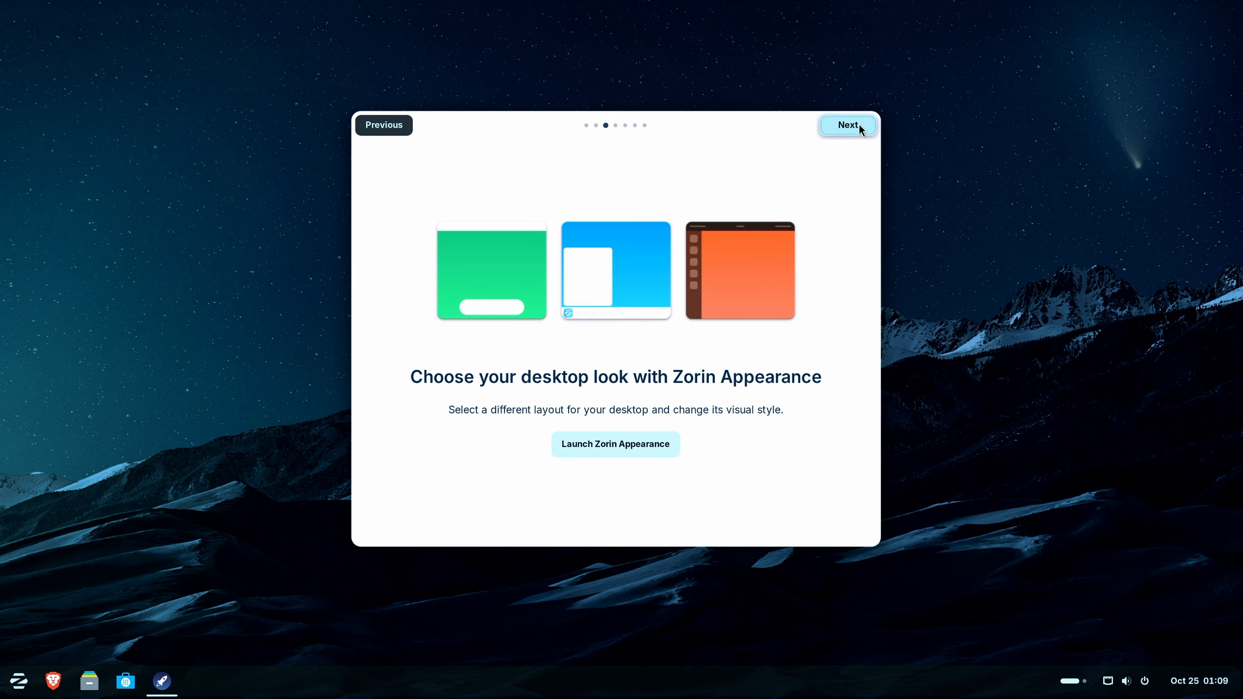
{"action": "left_click", "coordinate": [854, 123]}
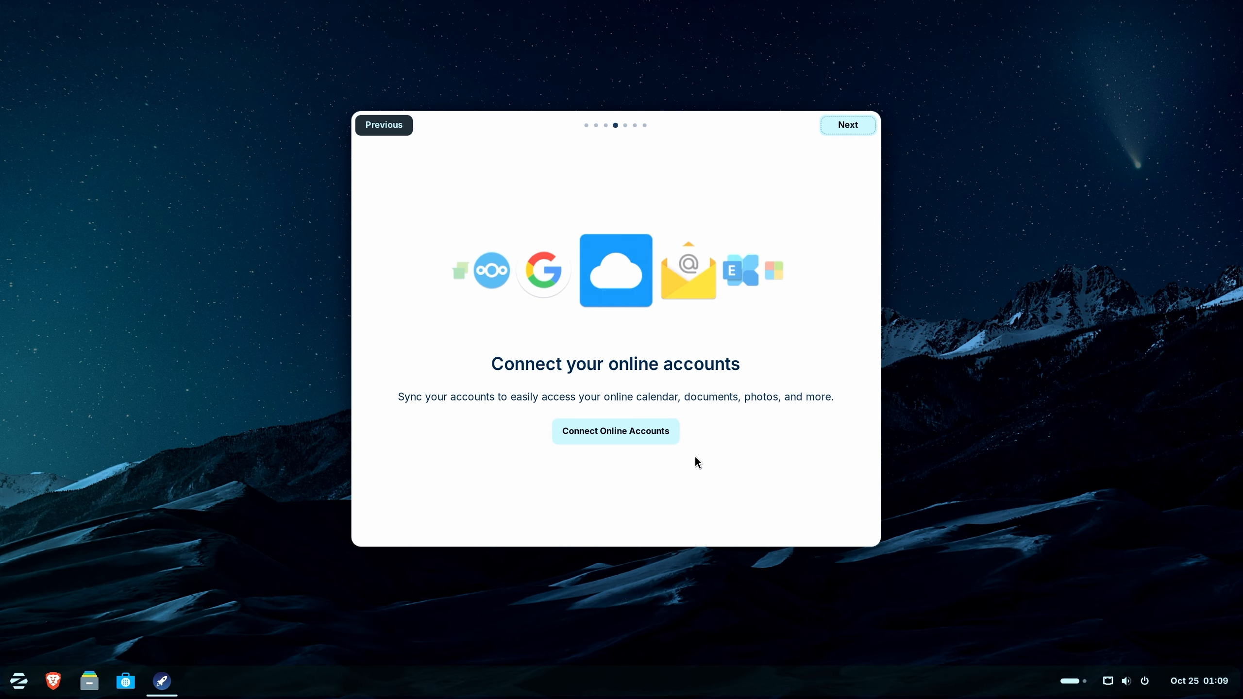
{"action": "left_click", "coordinate": [853, 124]}
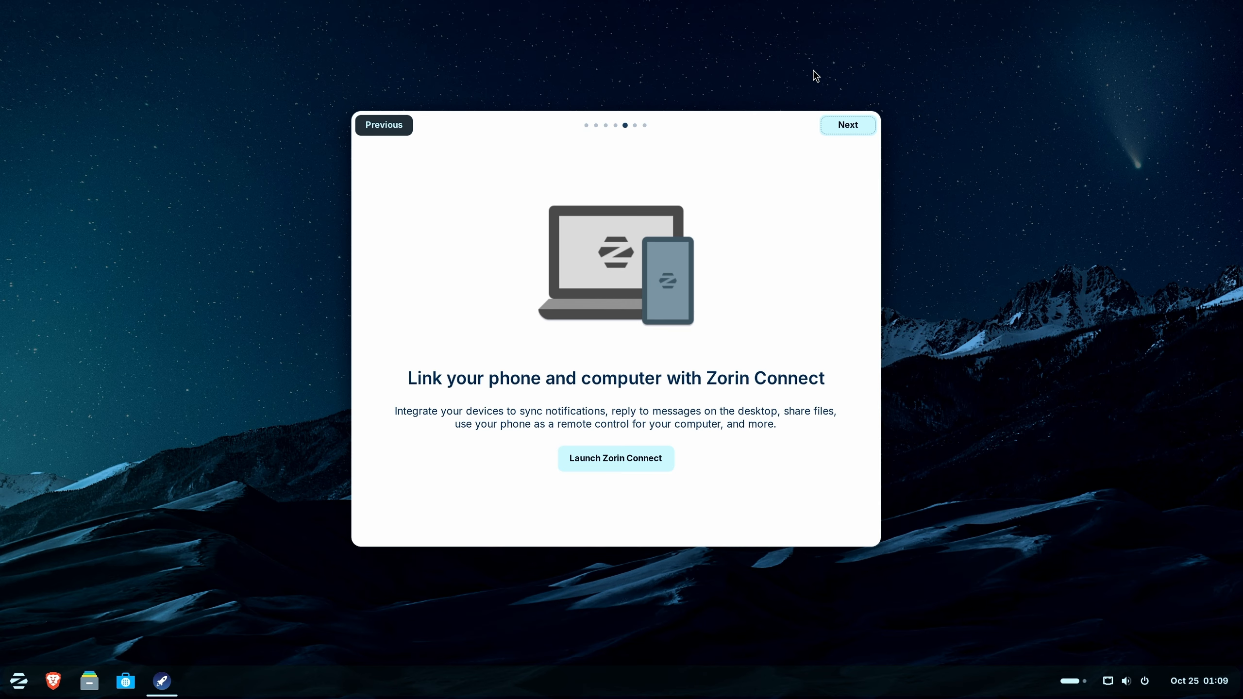
{"action": "left_click", "coordinate": [849, 126]}
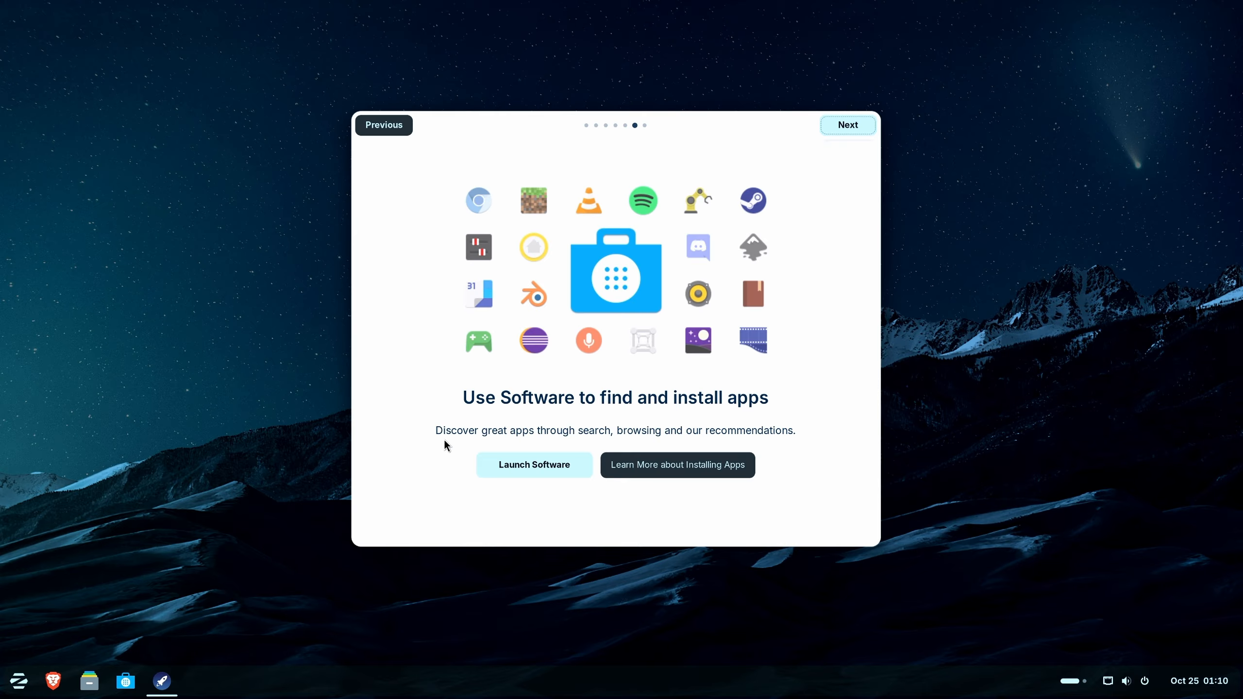
Launch Software, search for 'timeshift', and open the Timeshift result.
{"action": "left_click", "coordinate": [509, 466]}
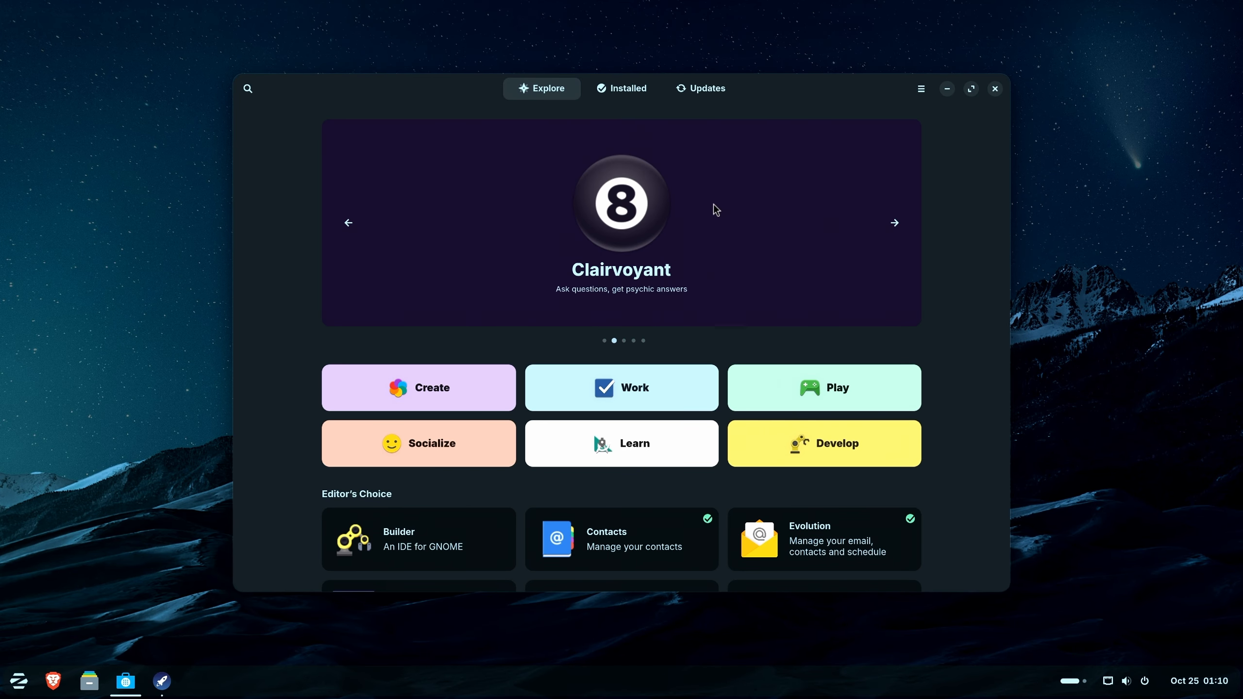
{"action": "left_click", "coordinate": [250, 89]}
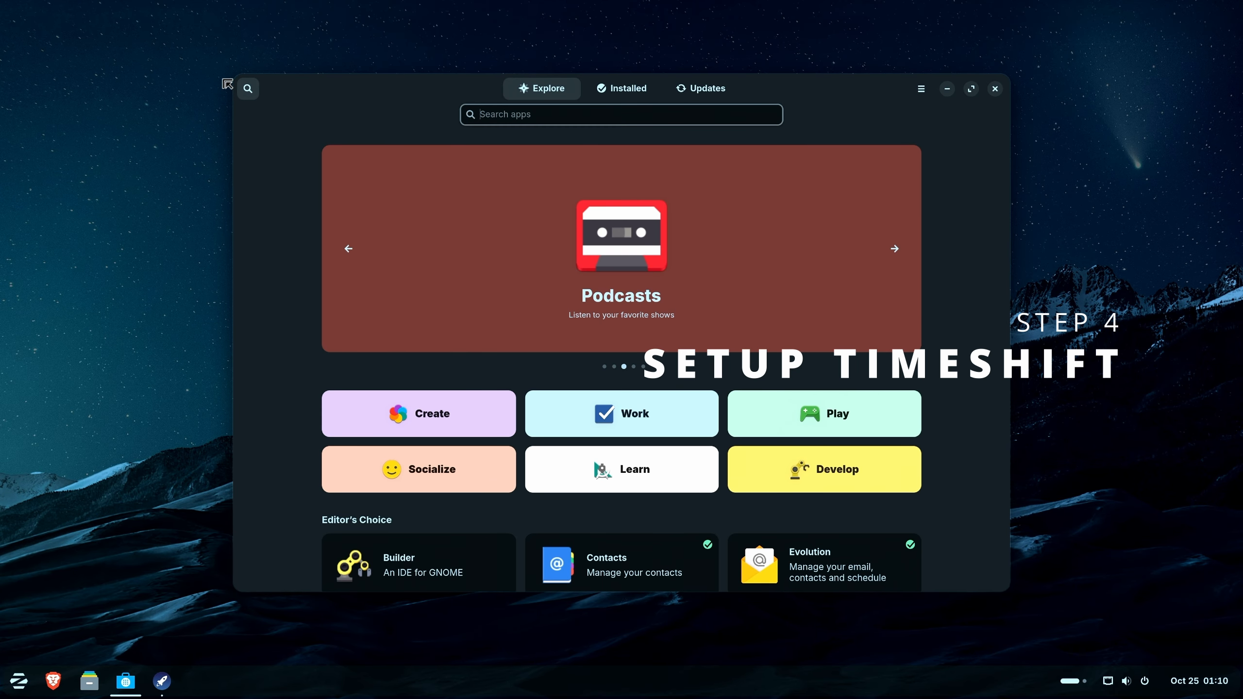
{"action": "type", "text": "timeshift"}
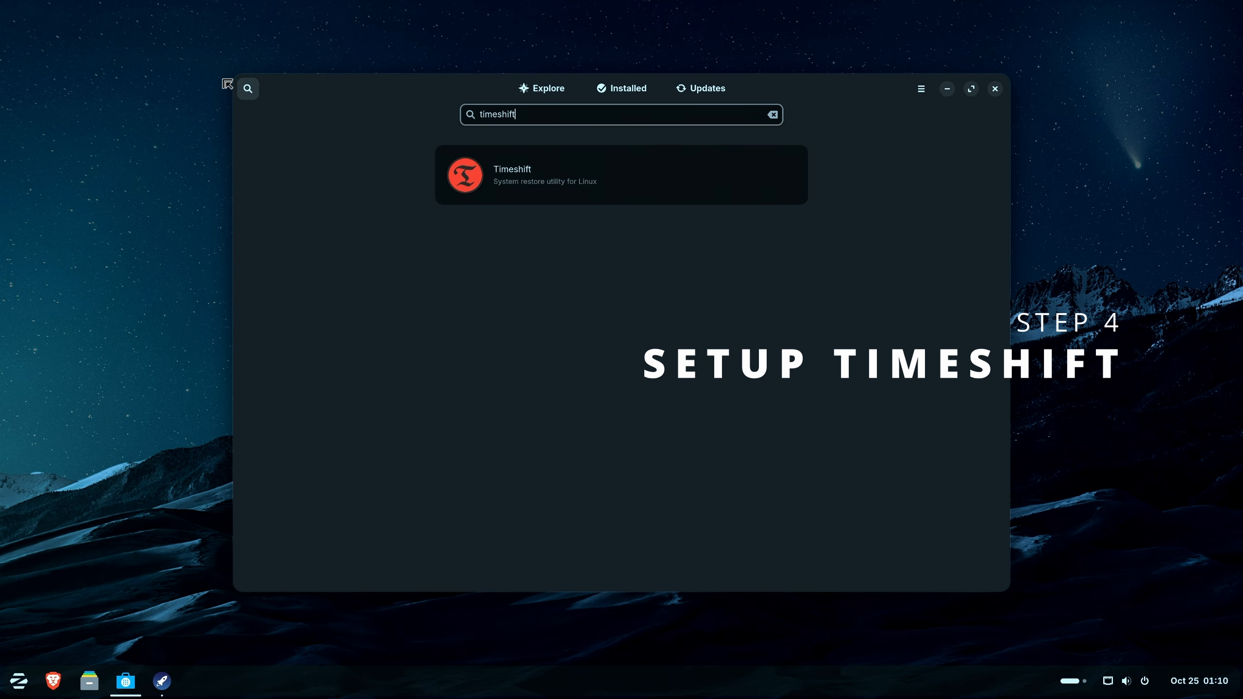
{"action": "left_click", "coordinate": [558, 189]}
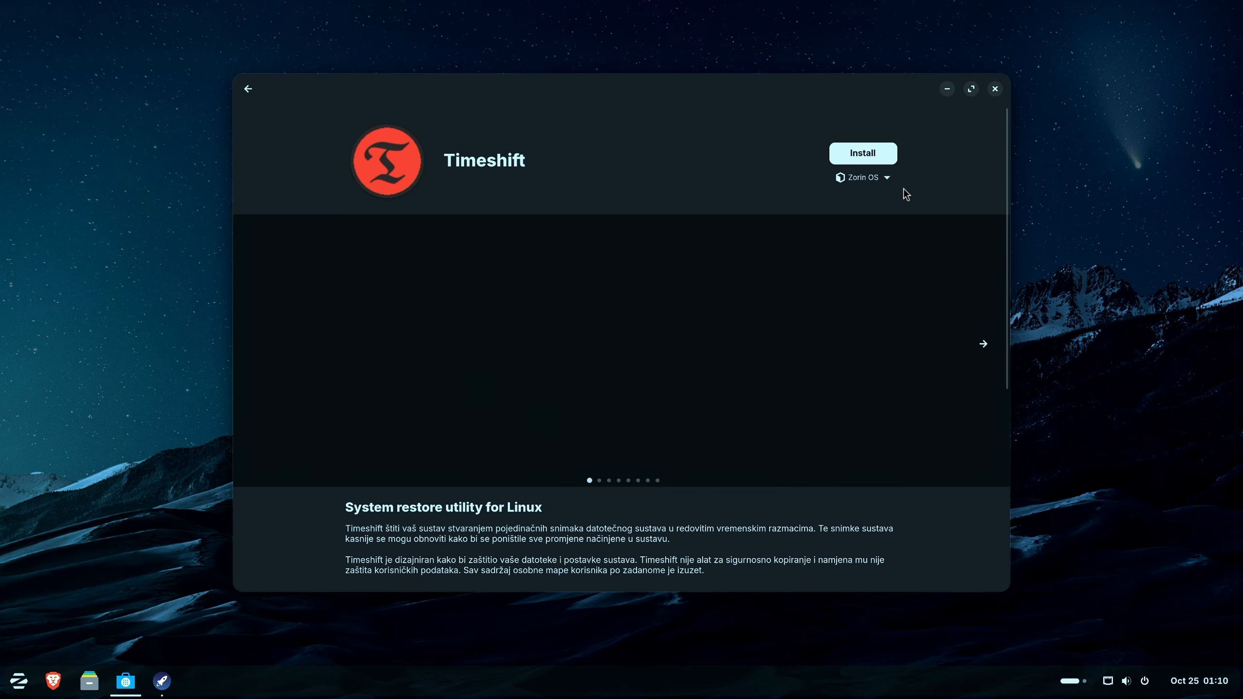
Install Timeshift, authorising with the account password.
{"action": "left_click", "coordinate": [865, 156]}
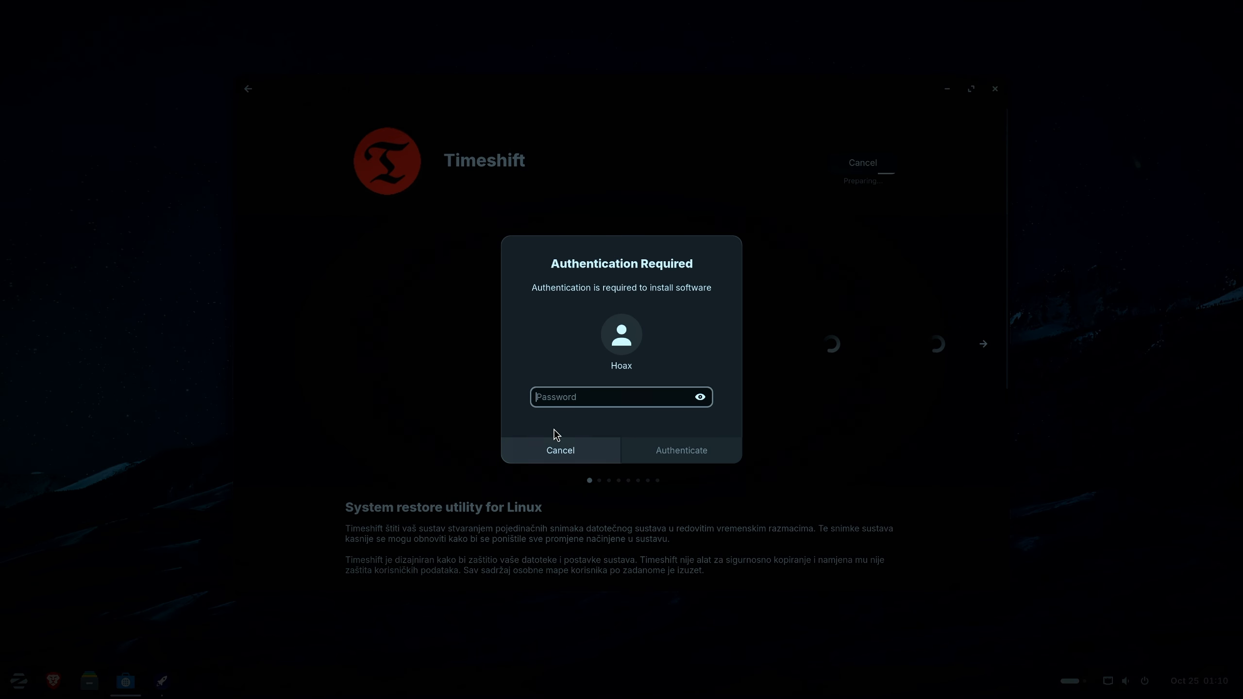
{"action": "type", "text": "****"}
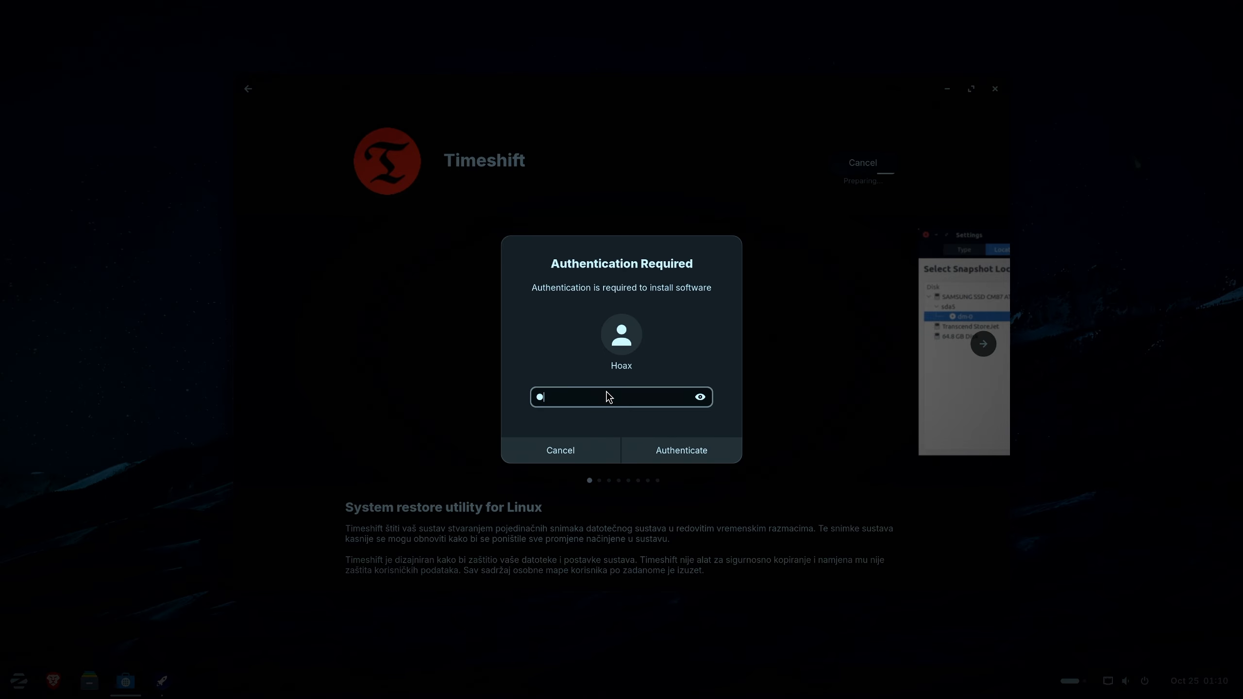
{"action": "type", "text": "********"}
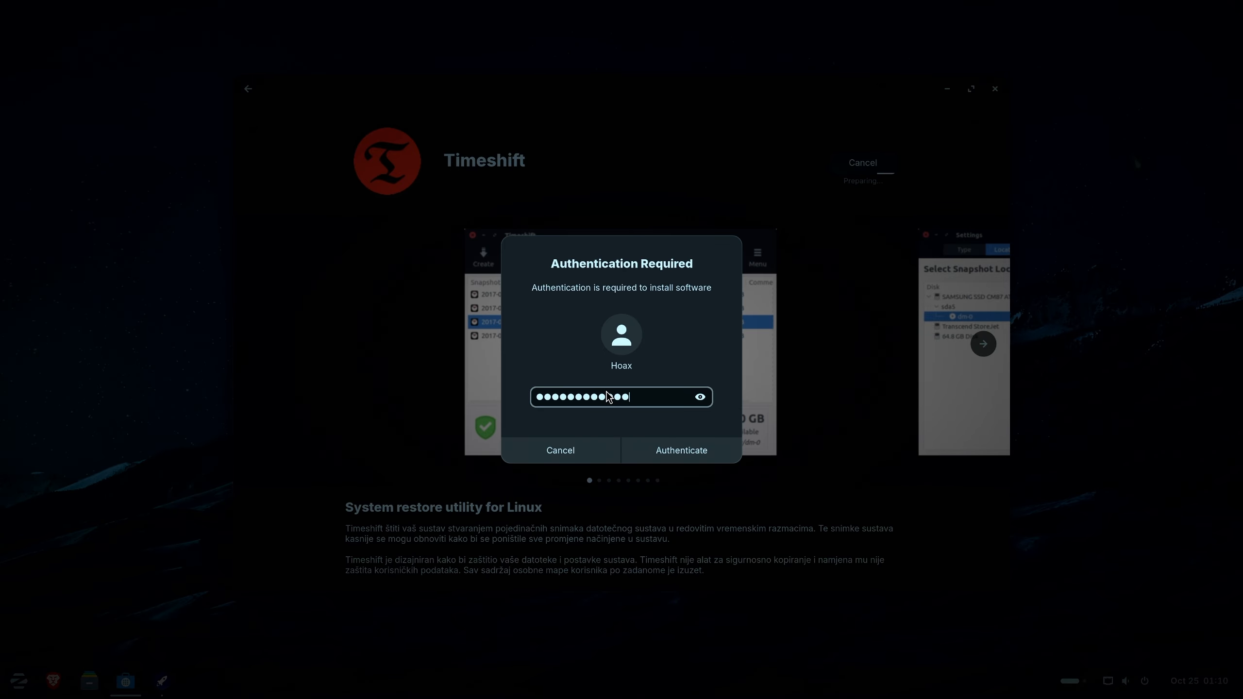
{"action": "type", "text": "****"}
{"action": "key", "text": "Return"}
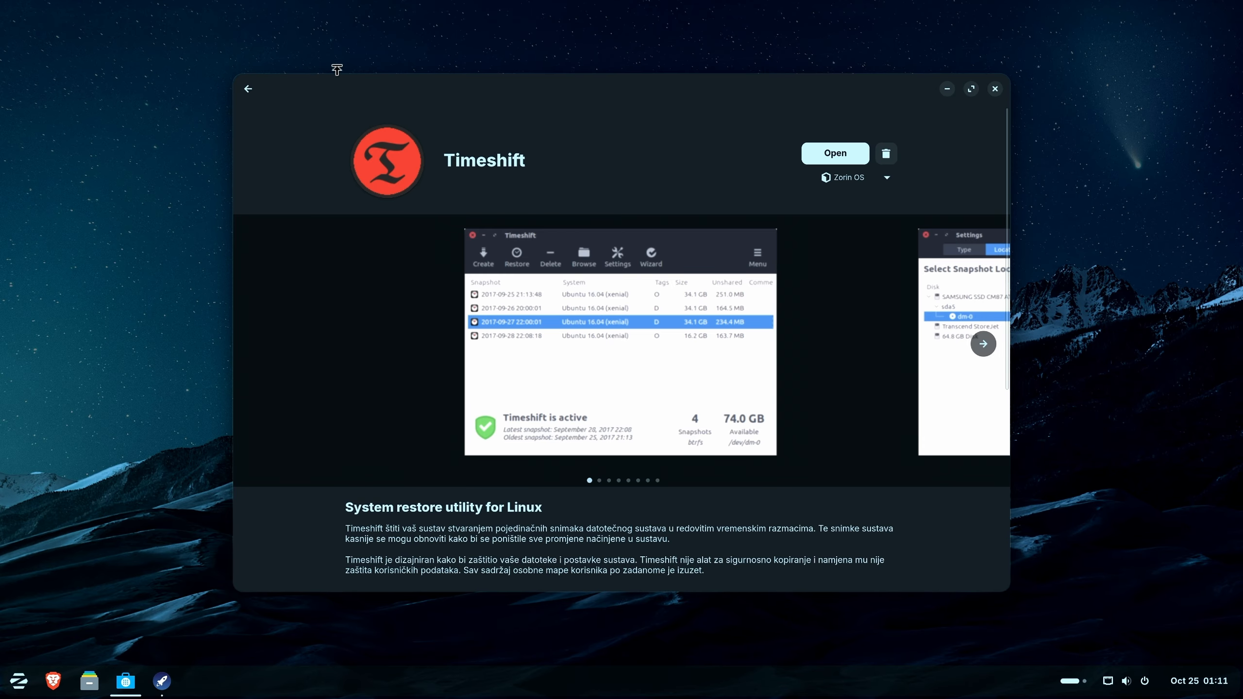
Open Timeshift and authenticate with the password to start its Setup Wizard.
{"action": "left_click", "coordinate": [849, 154]}
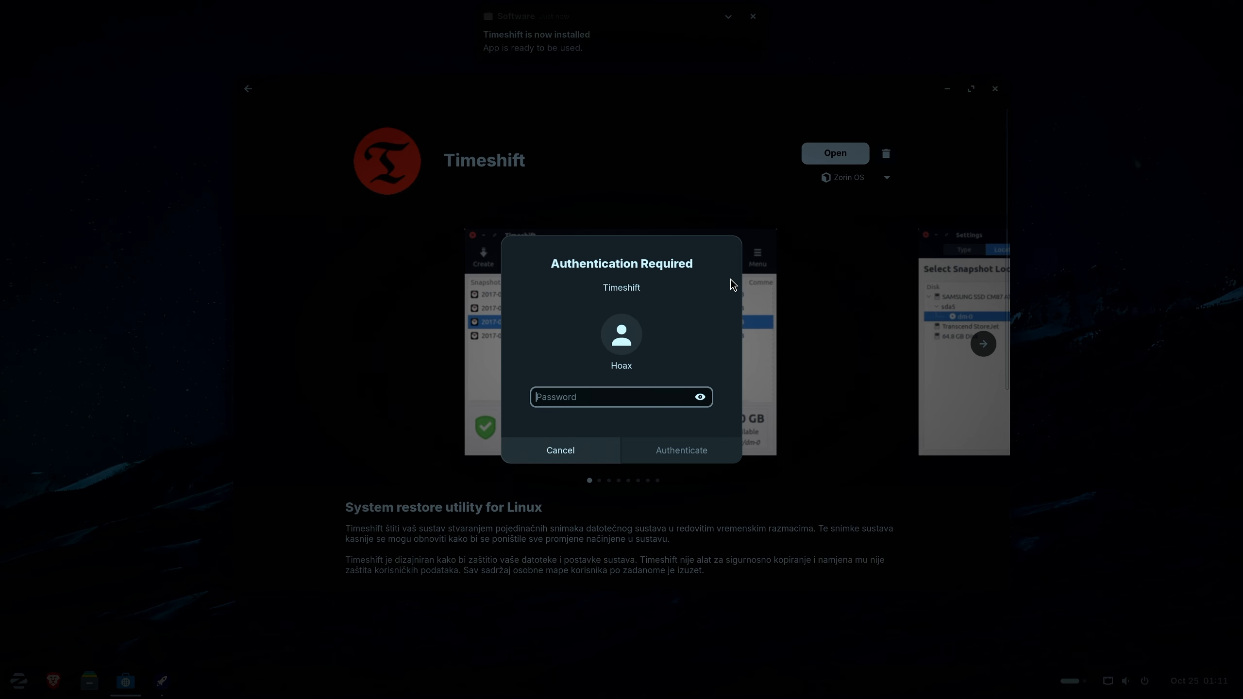
{"action": "type", "text": "•••••"}
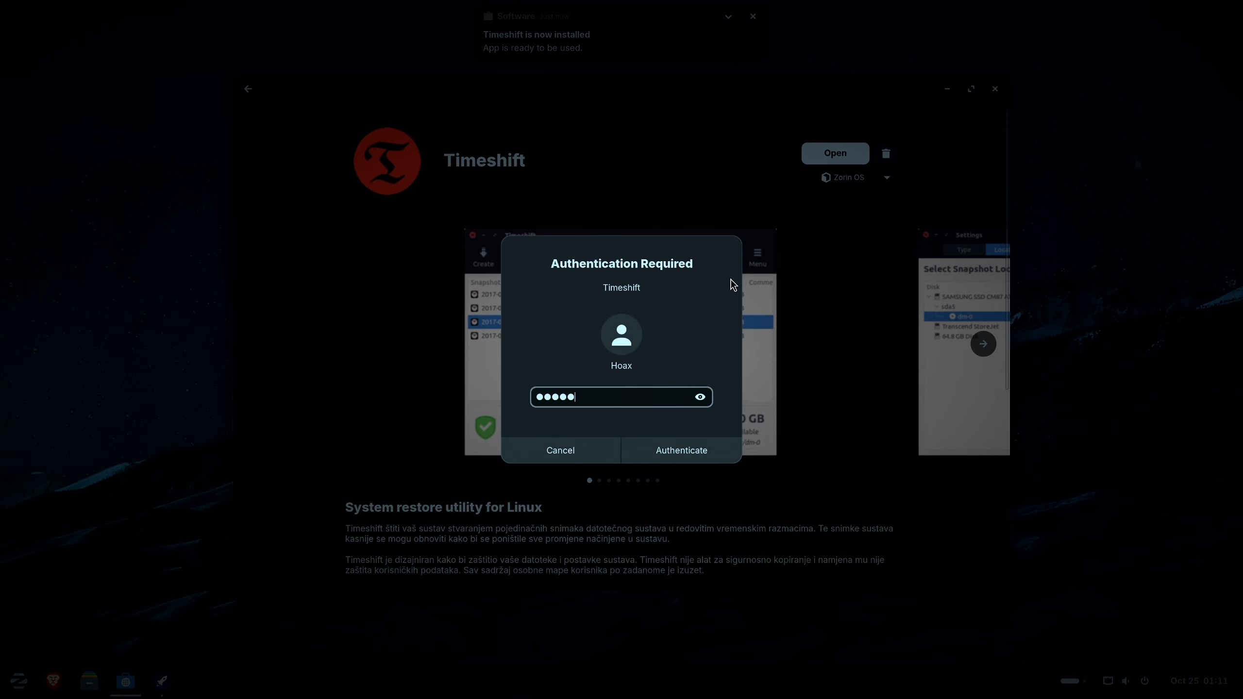
{"action": "type", "text": "•••••••••••"}
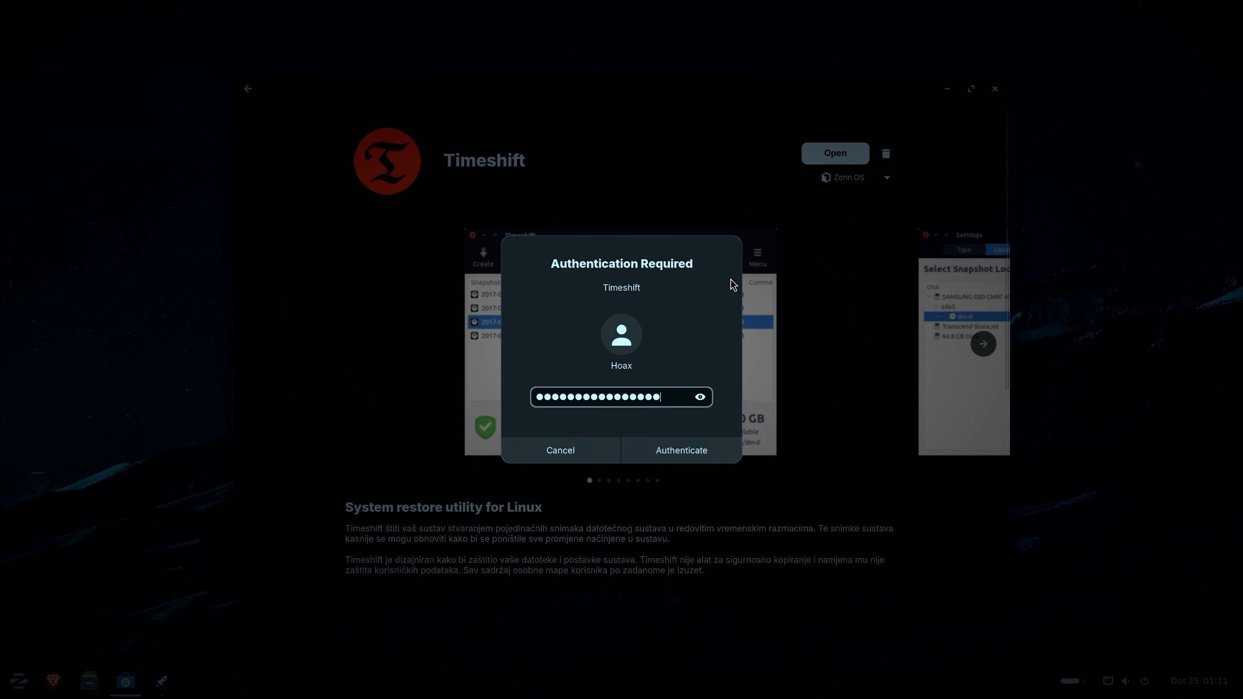
{"action": "key", "text": "Return"}
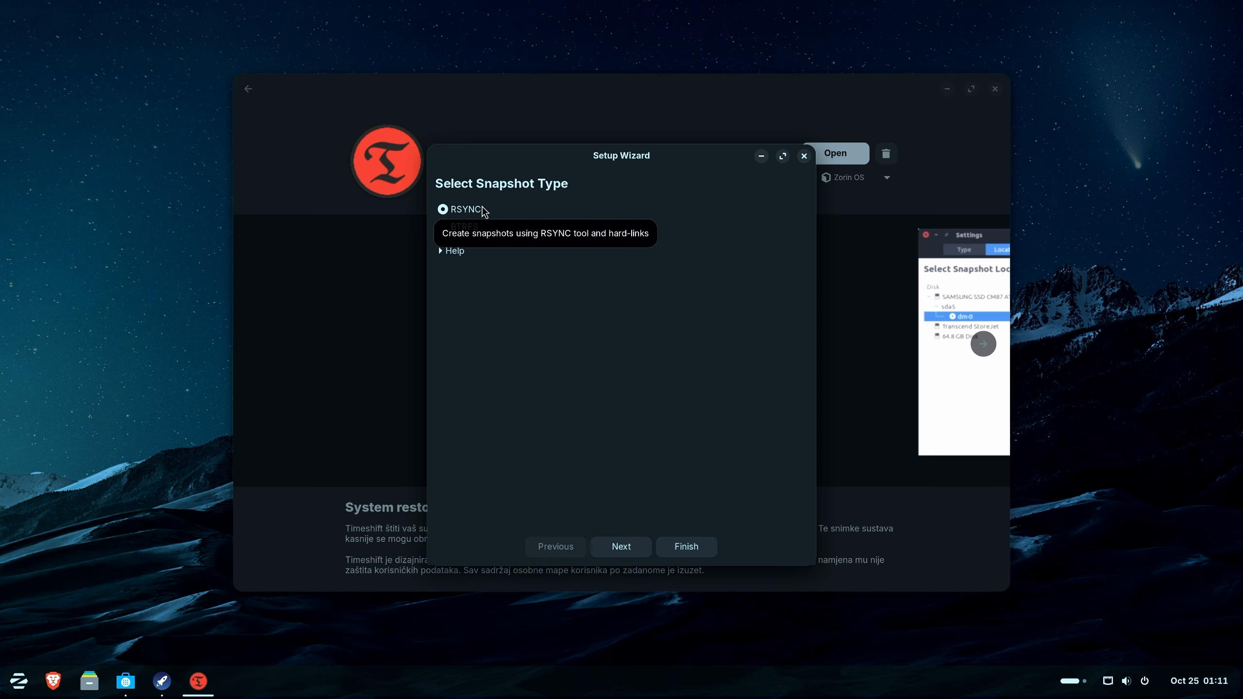
Complete the wizard: RSYNC on sda5, hourly and boot snapshots added, home folders excluded.
{"action": "left_click", "coordinate": [622, 546]}
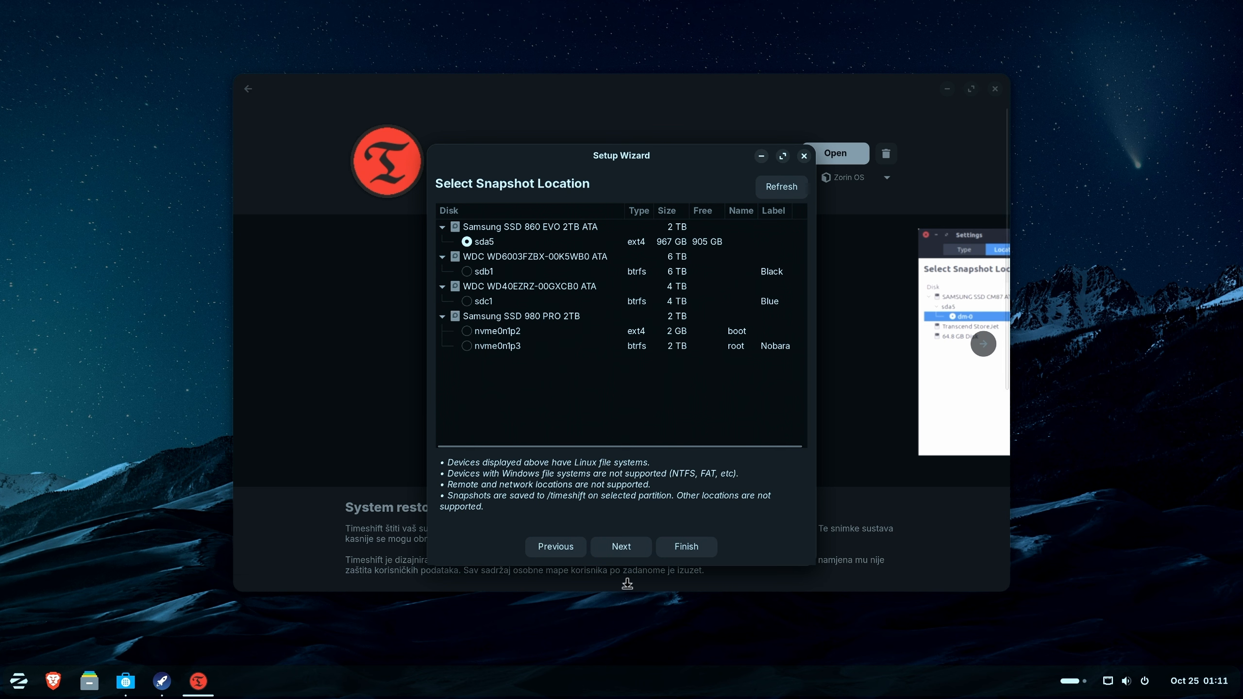
{"action": "left_click", "coordinate": [613, 547]}
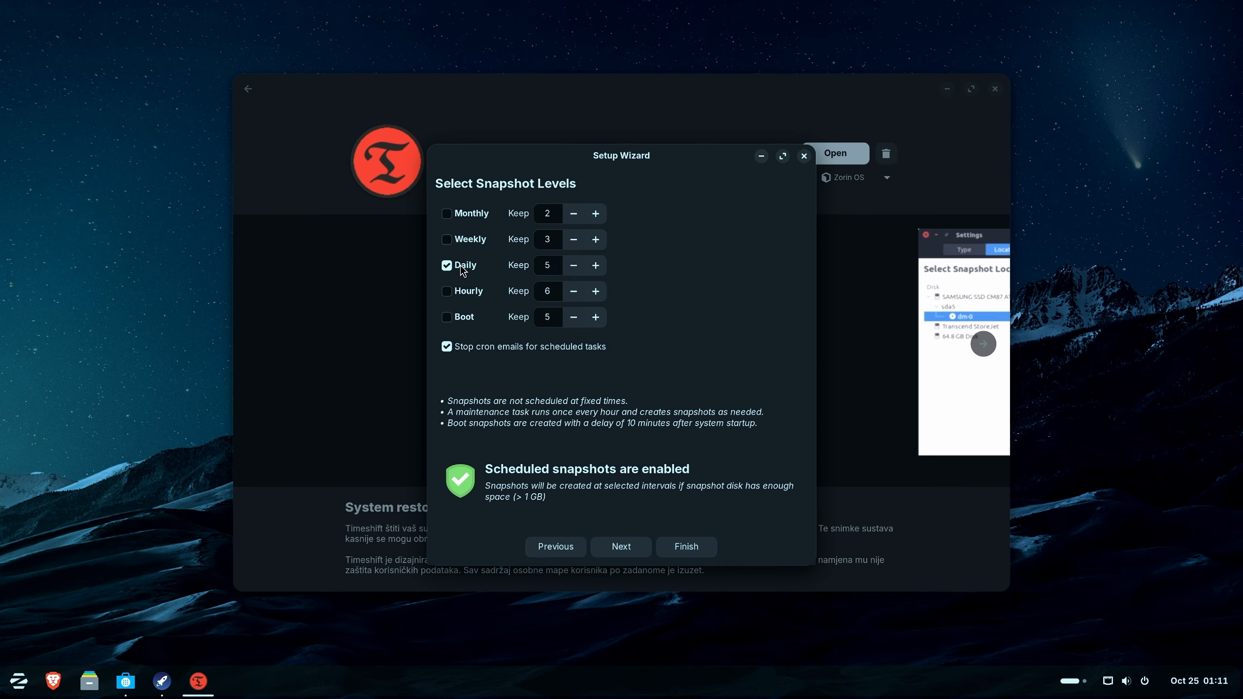
{"action": "left_click", "coordinate": [458, 294]}
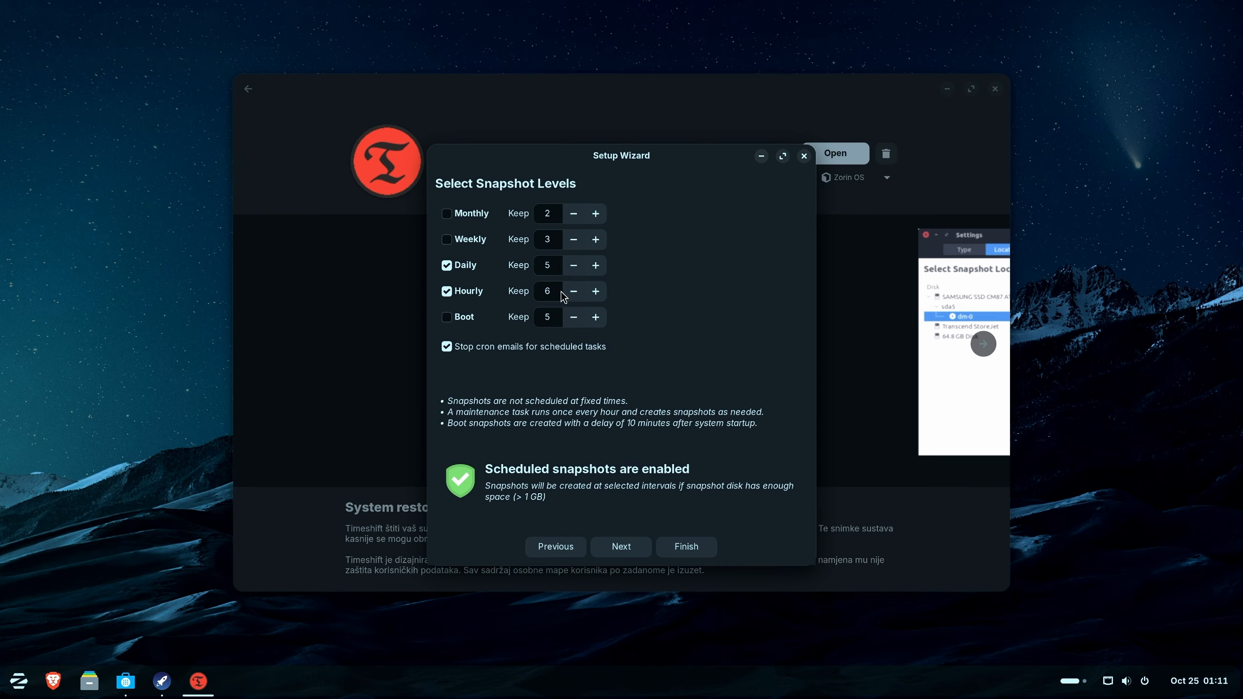
{"action": "left_click", "coordinate": [456, 317]}
{"action": "left_click", "coordinate": [634, 549]}
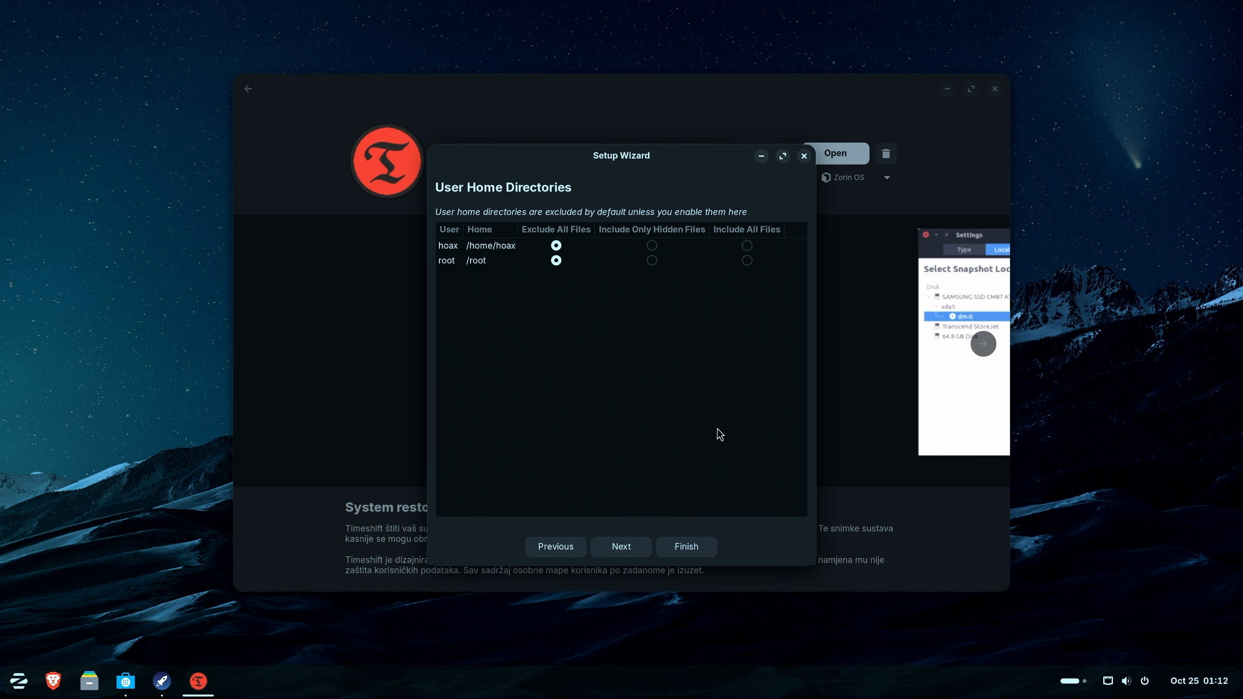
{"action": "left_click", "coordinate": [621, 546]}
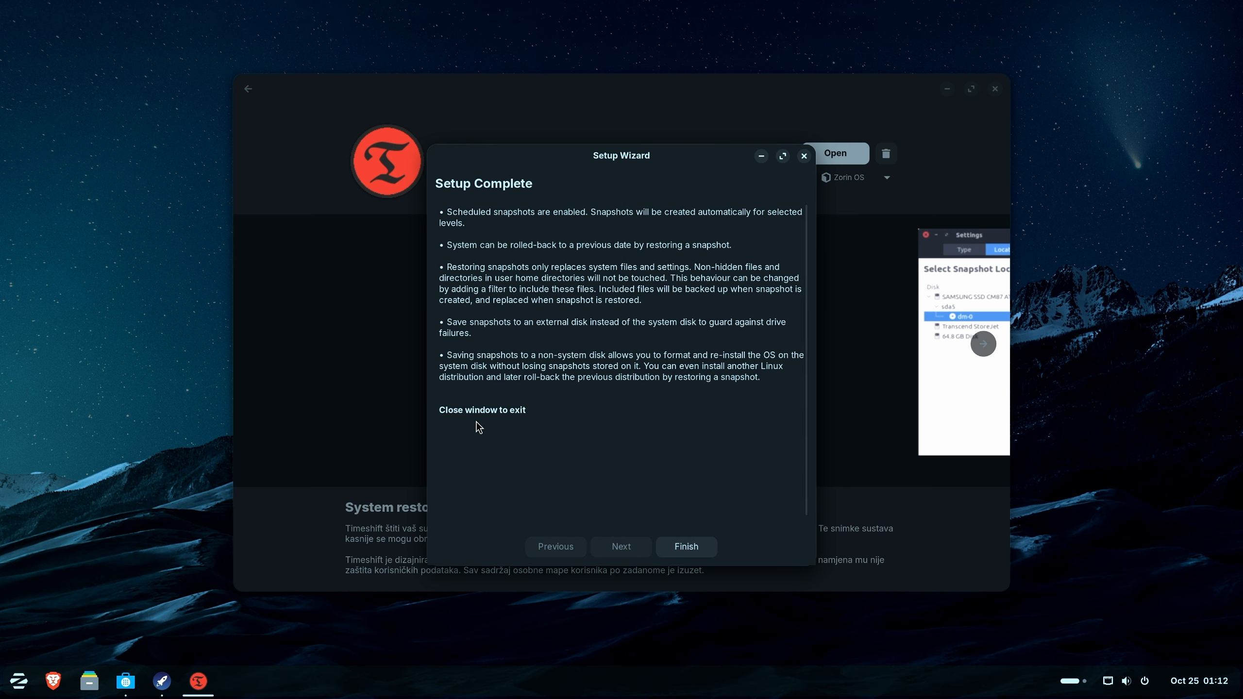
{"action": "left_click", "coordinate": [685, 547]}
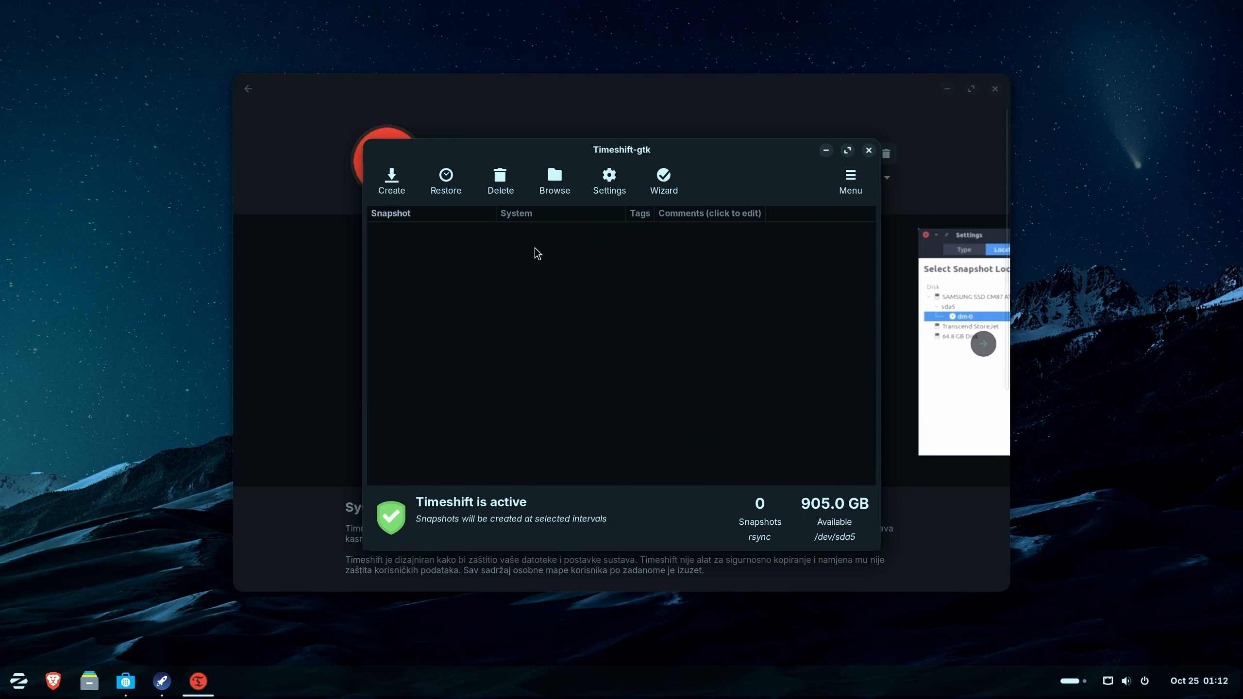
Create the first Timeshift snapshot of Zorin 18 (noble), then close Timeshift.
{"action": "left_click", "coordinate": [393, 188]}
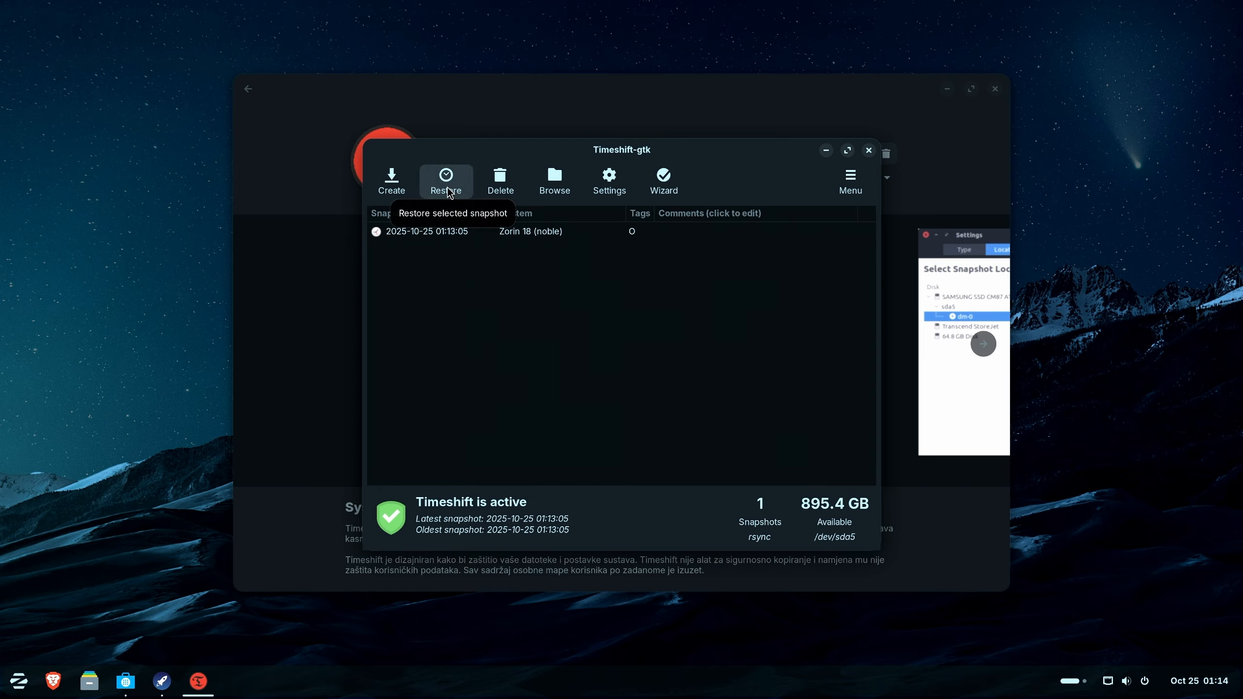
{"action": "left_click", "coordinate": [869, 151]}
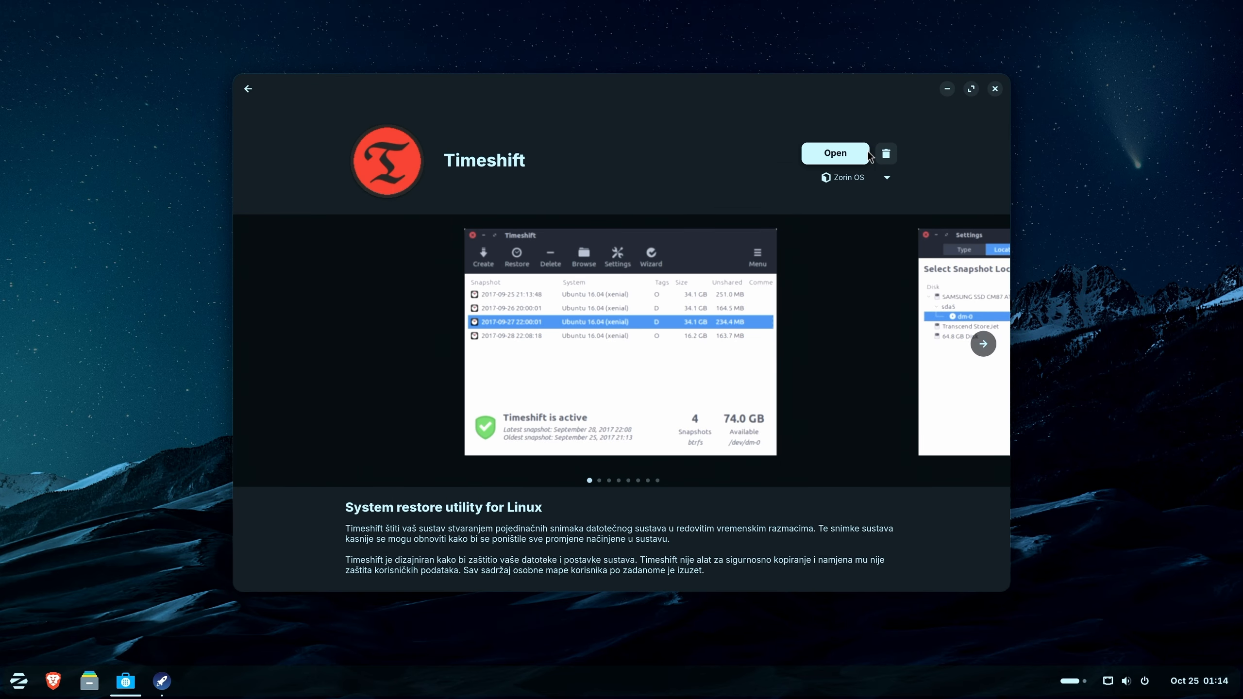
Replace the old search with 'steam', open the Steam page and list its Flathub and Zorin OS sources.
{"action": "left_click", "coordinate": [246, 92]}
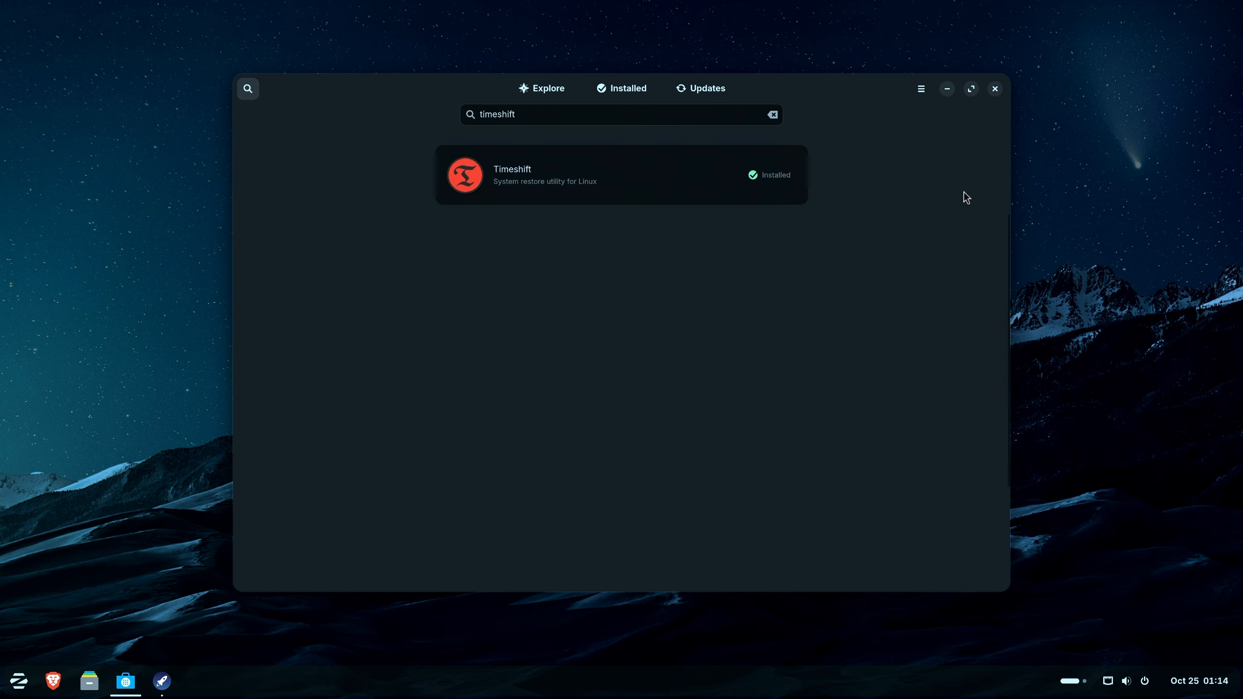
{"action": "double_click", "coordinate": [540, 112]}
{"action": "key", "text": "BackSpace"}
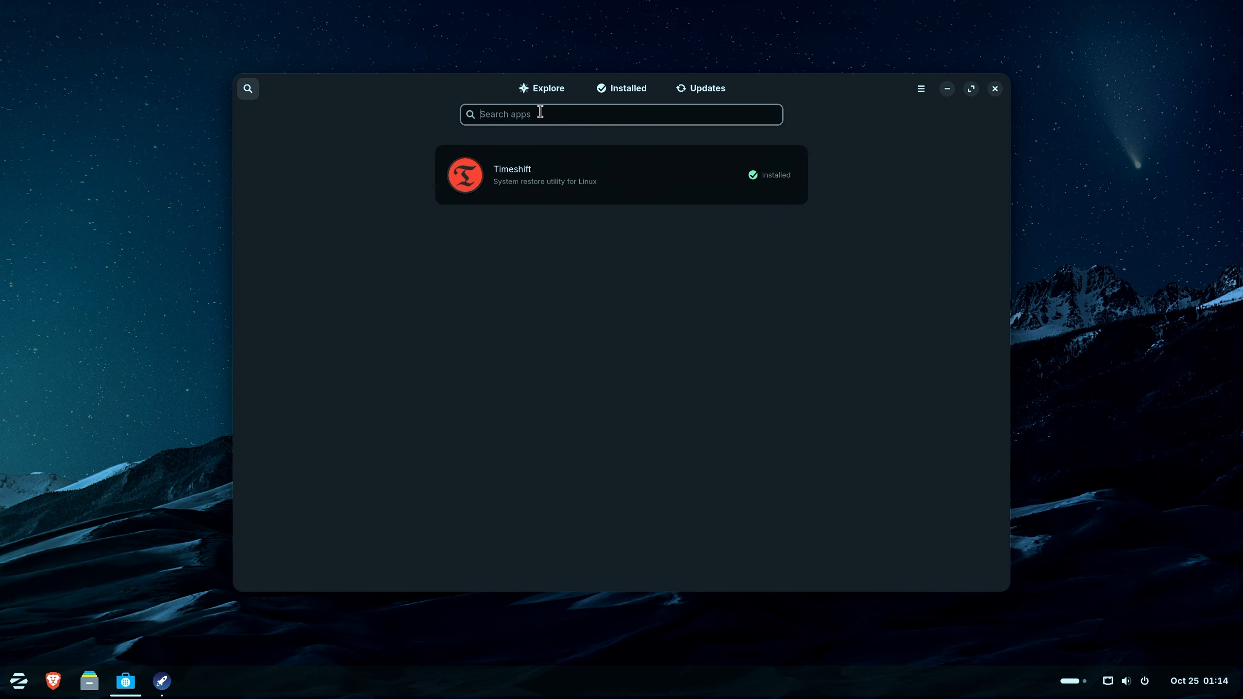
{"action": "type", "text": "steam"}
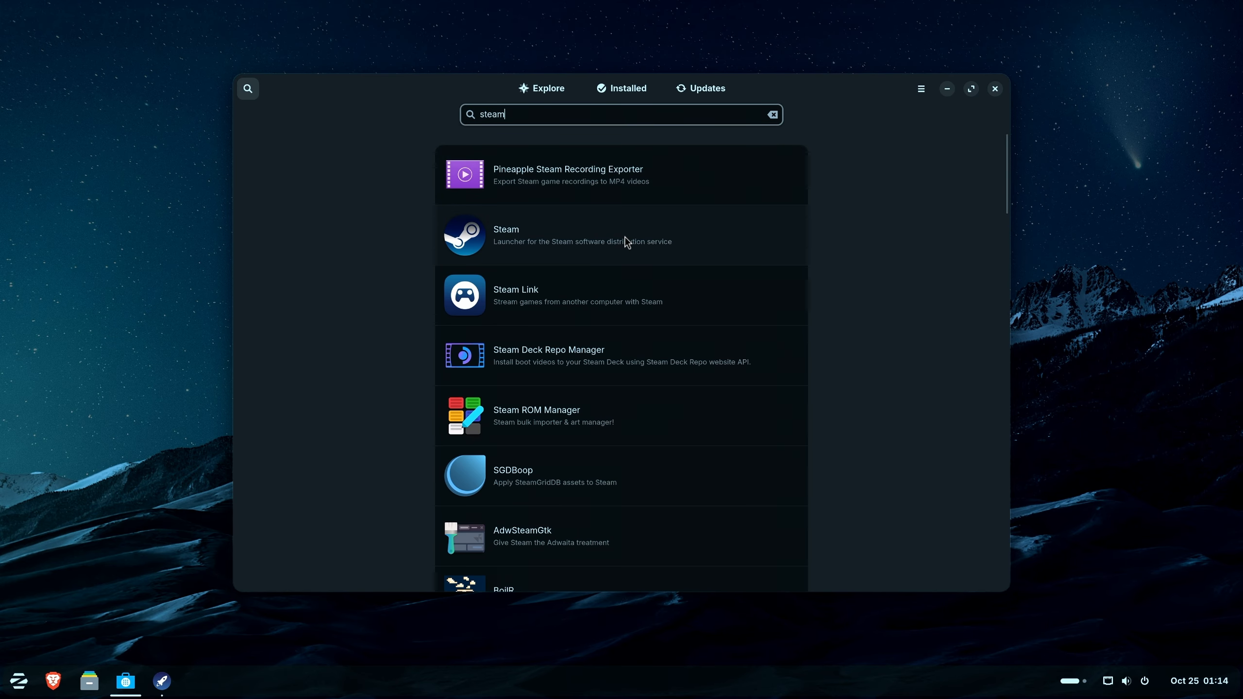
{"action": "left_click", "coordinate": [622, 240]}
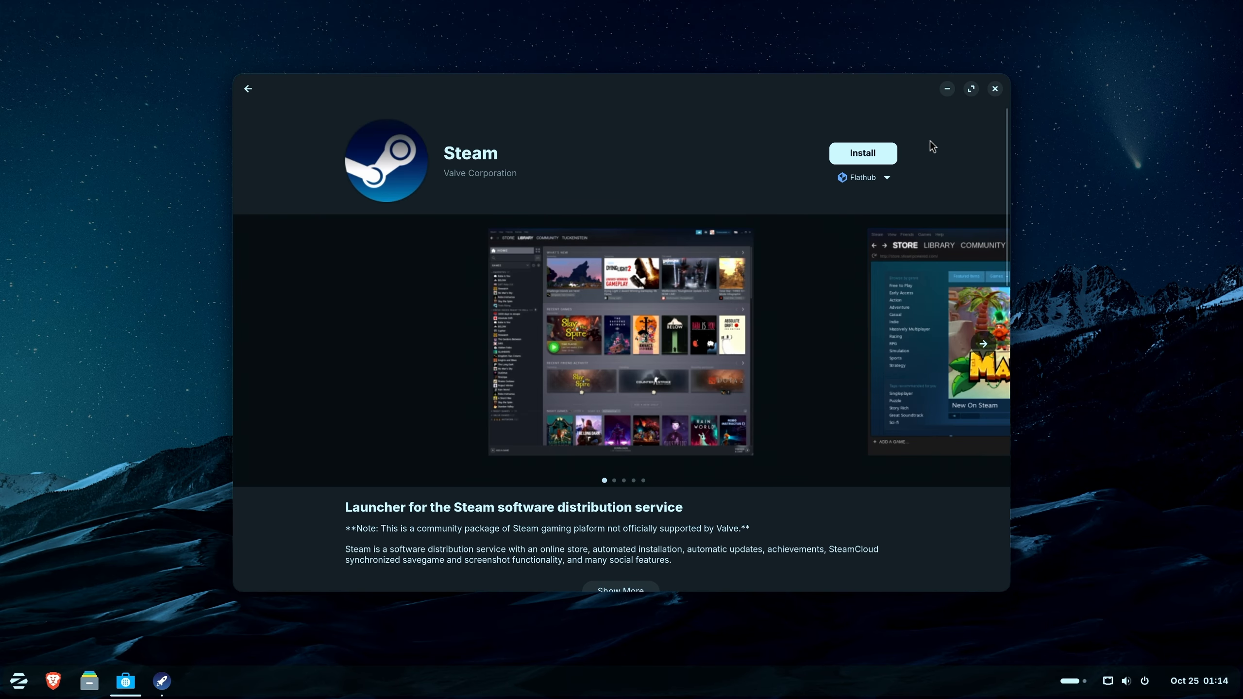
{"action": "left_click", "coordinate": [887, 179]}
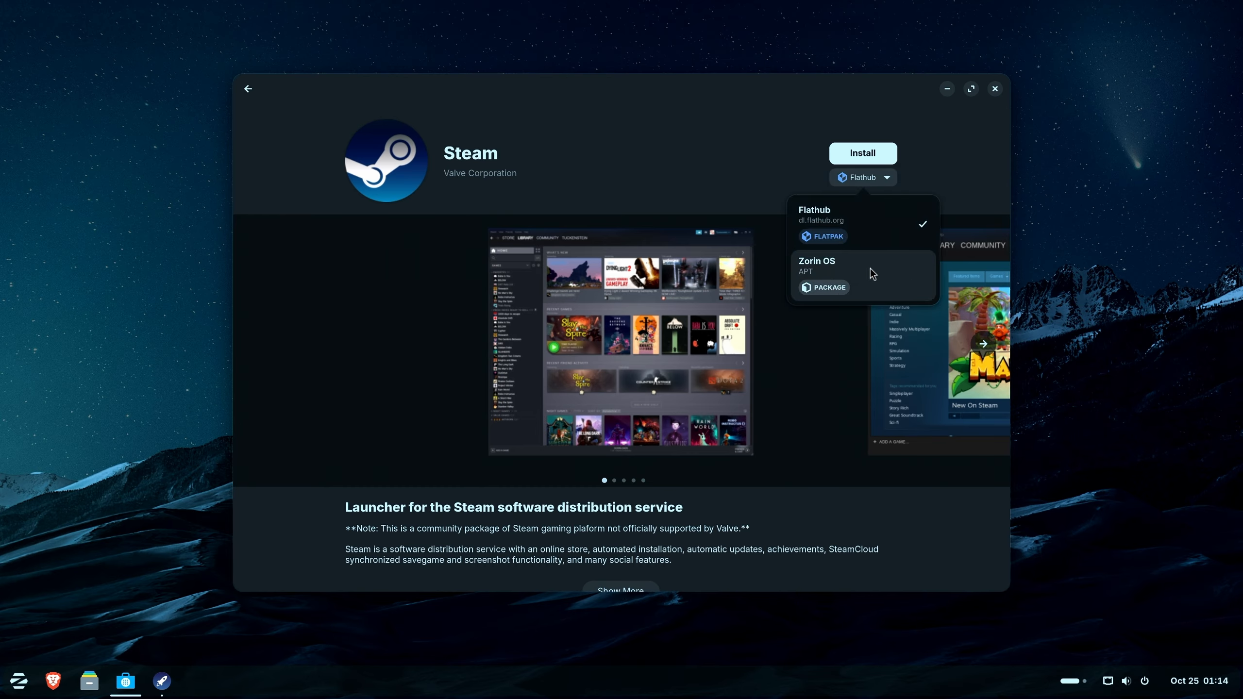
Choose the Zorin OS source for Steam and begin installing Steam (installer).
{"action": "left_click", "coordinate": [886, 180]}
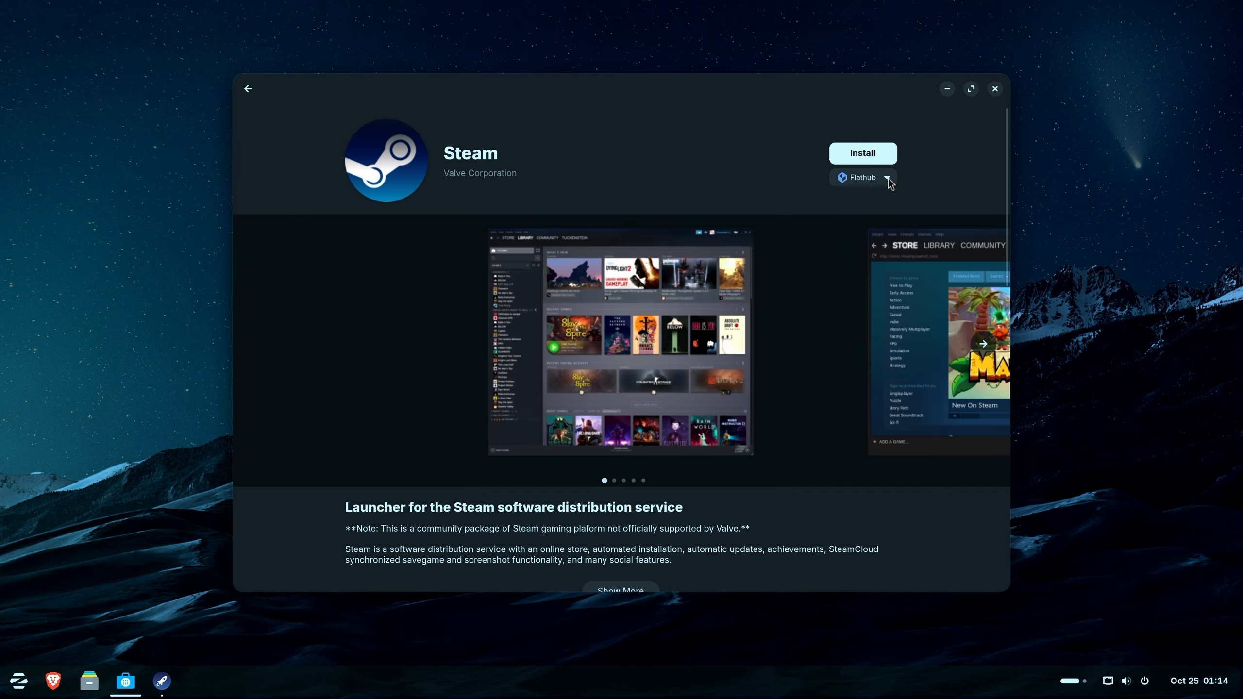
{"action": "left_click", "coordinate": [887, 177]}
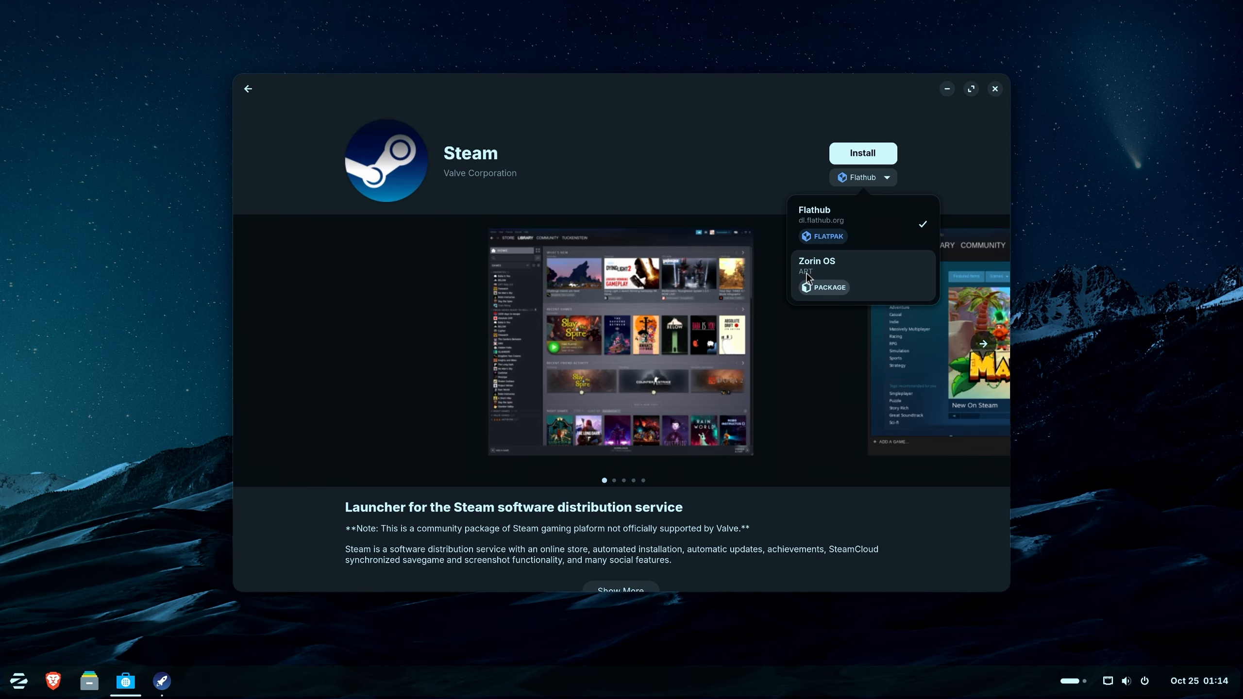
{"action": "left_click", "coordinate": [873, 274]}
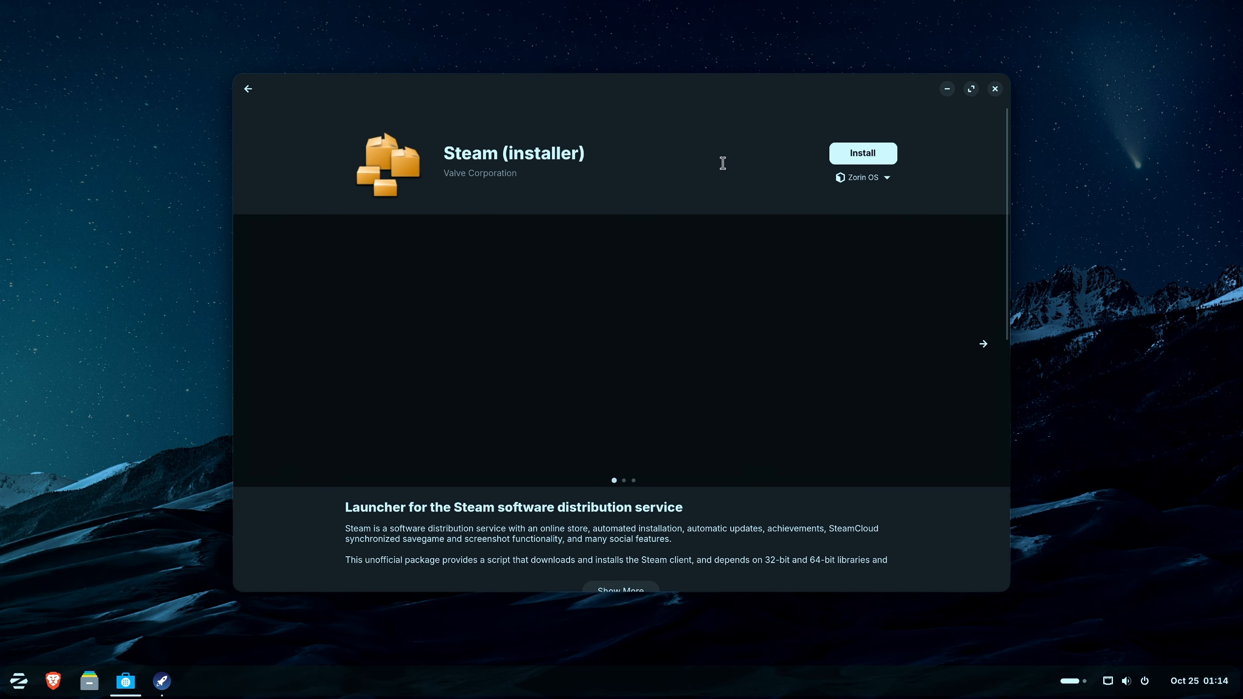
{"action": "left_click", "coordinate": [875, 156]}
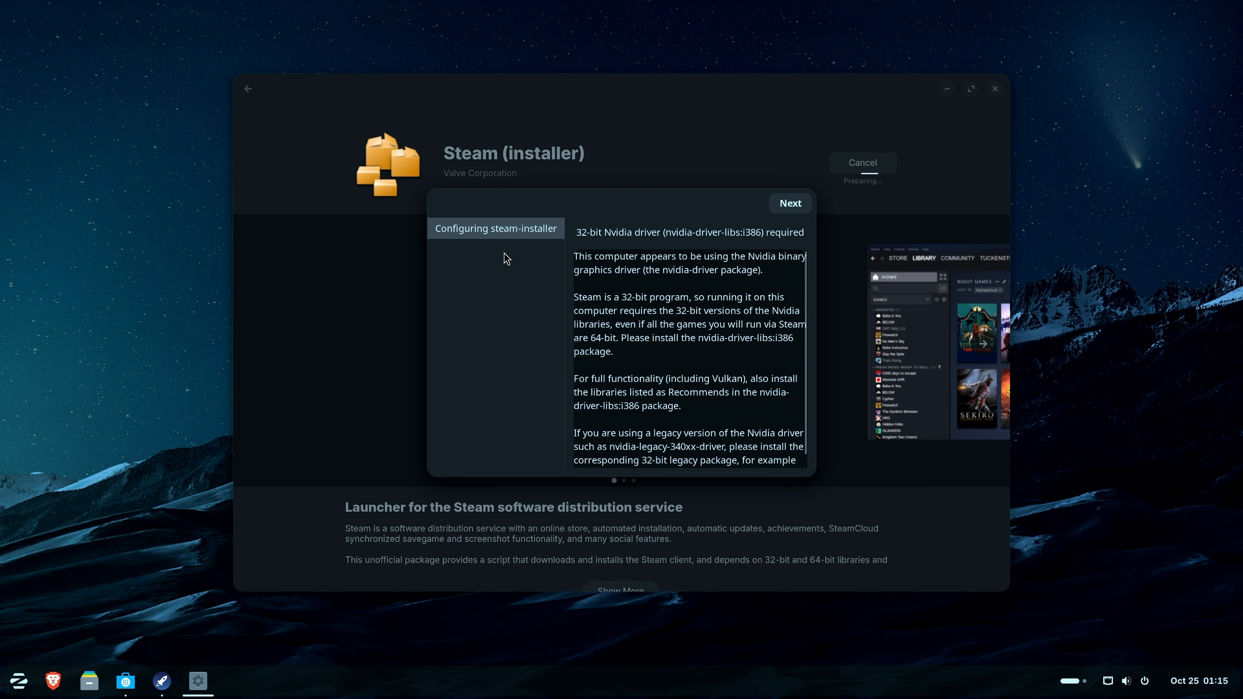
Accept the Nvidia 32-bit driver notice, launch Steam and let it install into the home folder.
{"action": "left_click", "coordinate": [798, 206]}
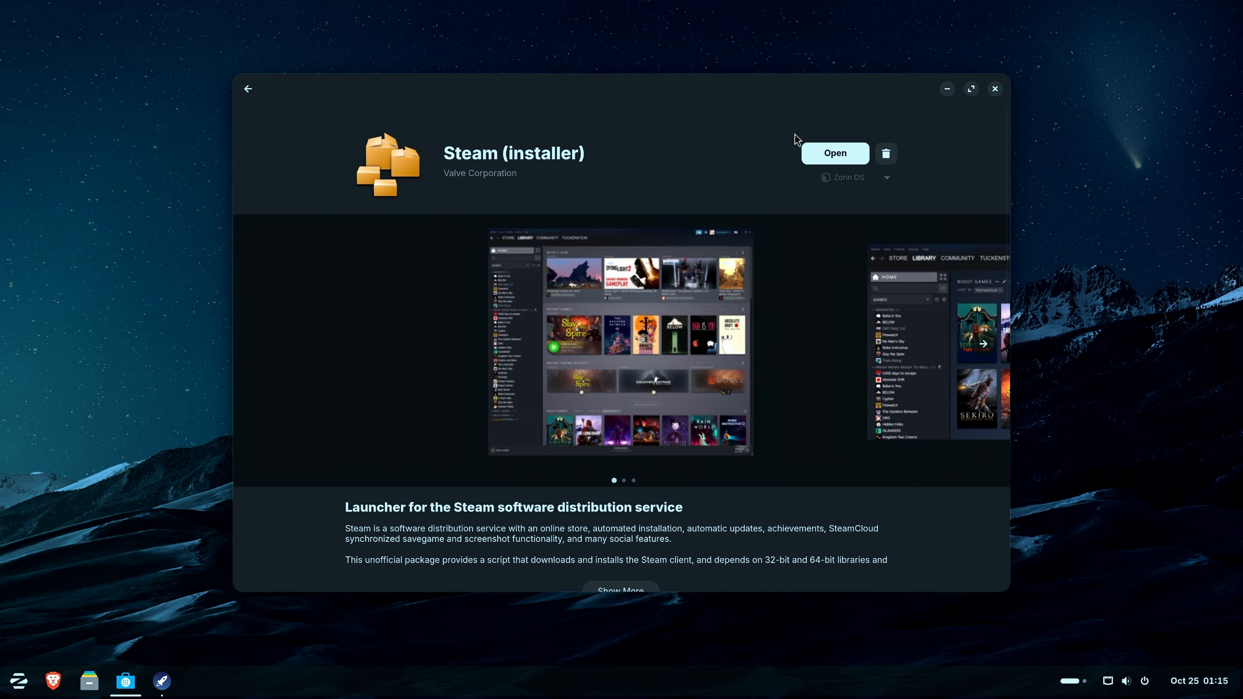
{"action": "left_click", "coordinate": [856, 155]}
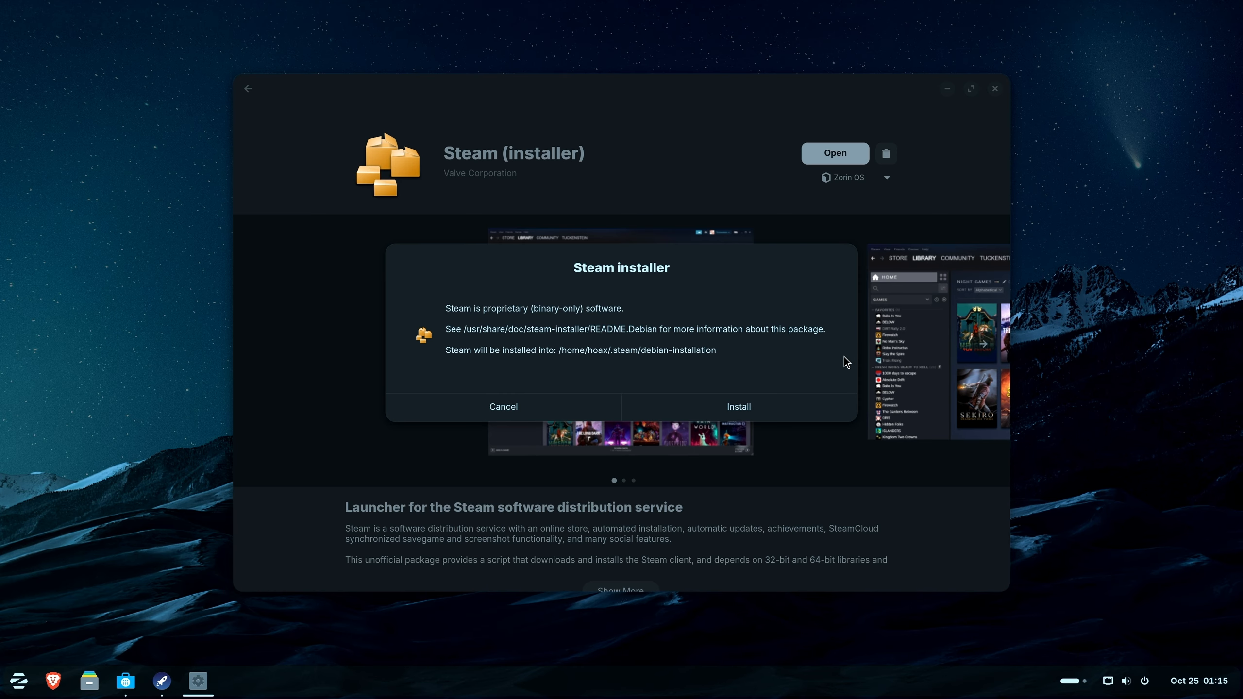
{"action": "left_click", "coordinate": [741, 406]}
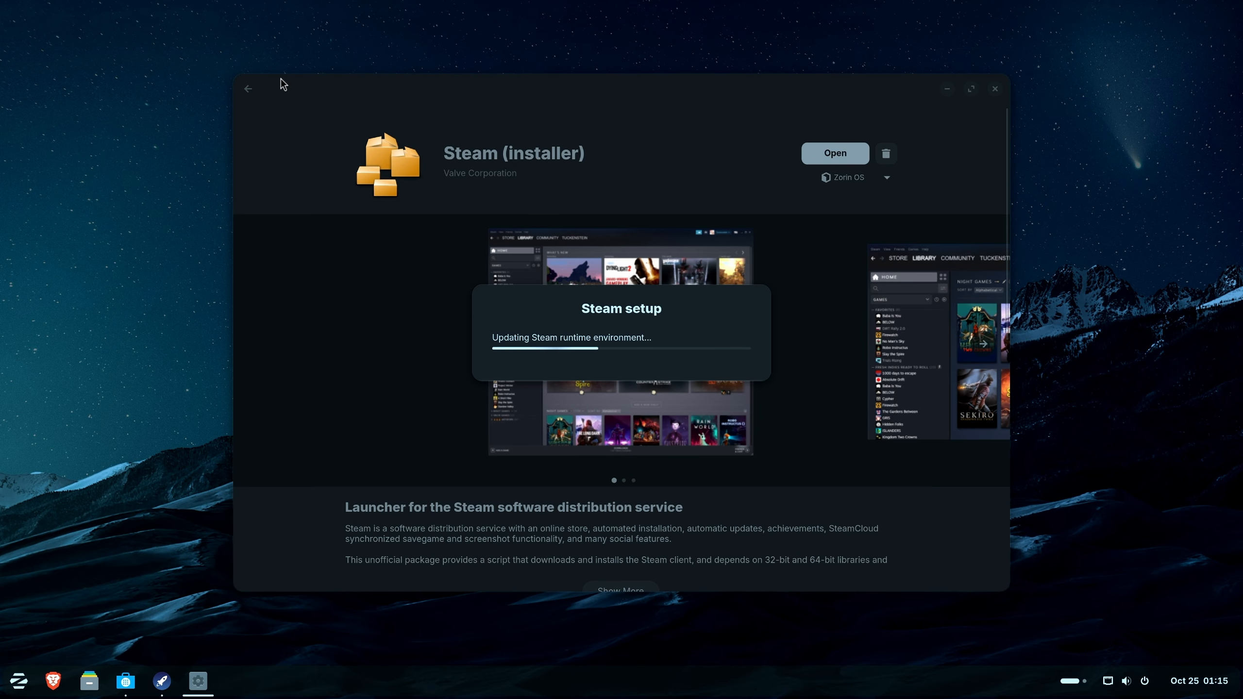
Return to Software's search and clear the previous 'steam' query.
{"action": "left_click", "coordinate": [248, 90]}
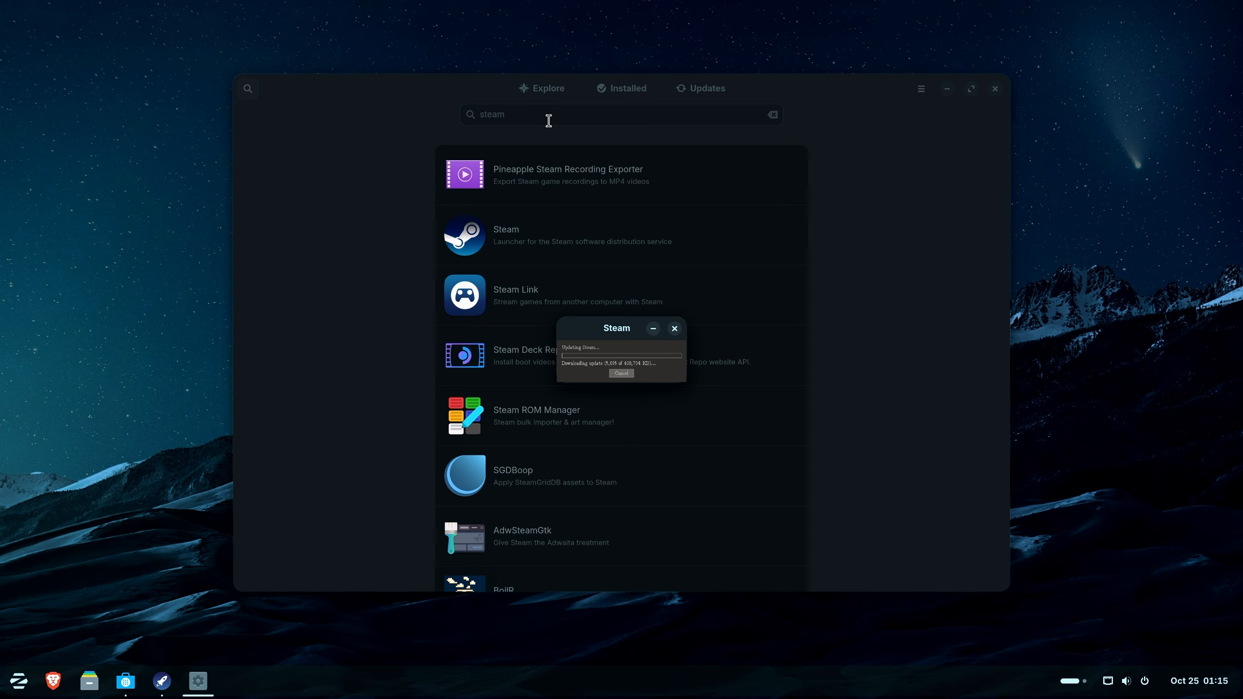
{"action": "left_click", "coordinate": [548, 120]}
{"action": "key", "text": "BackSpace"}
{"action": "key", "text": "BackSpace"}
{"action": "key", "text": "BackSpace"}
{"action": "key", "text": "BackSpace"}
{"action": "key", "text": "BackSpace"}
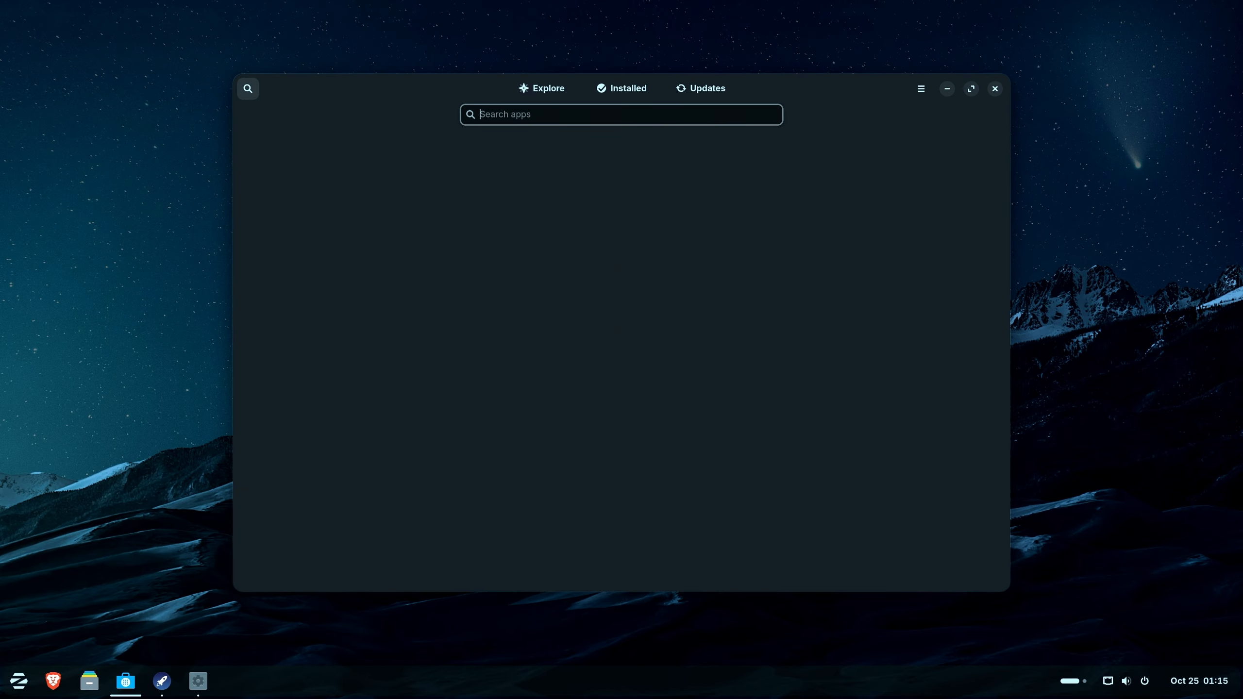
Search 'protonplus' and install ProtonPlus, keeping Flathub as its source.
{"action": "type", "text": "protonplus"}
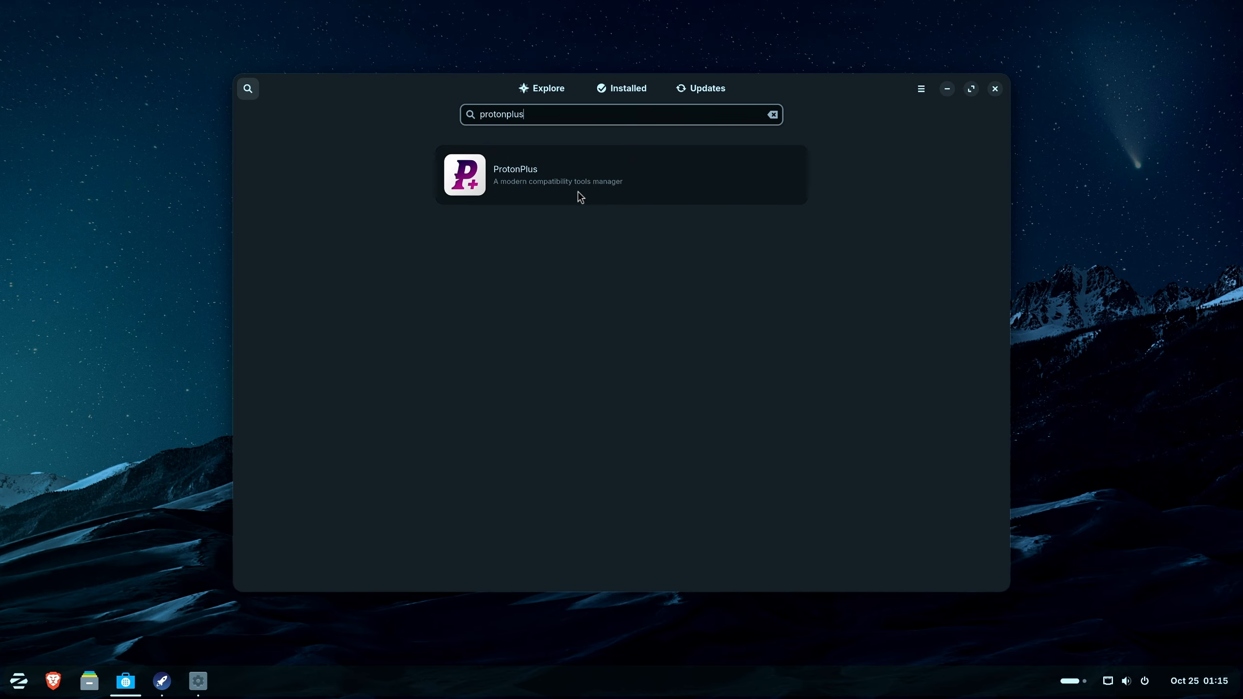
{"action": "left_click", "coordinate": [579, 193]}
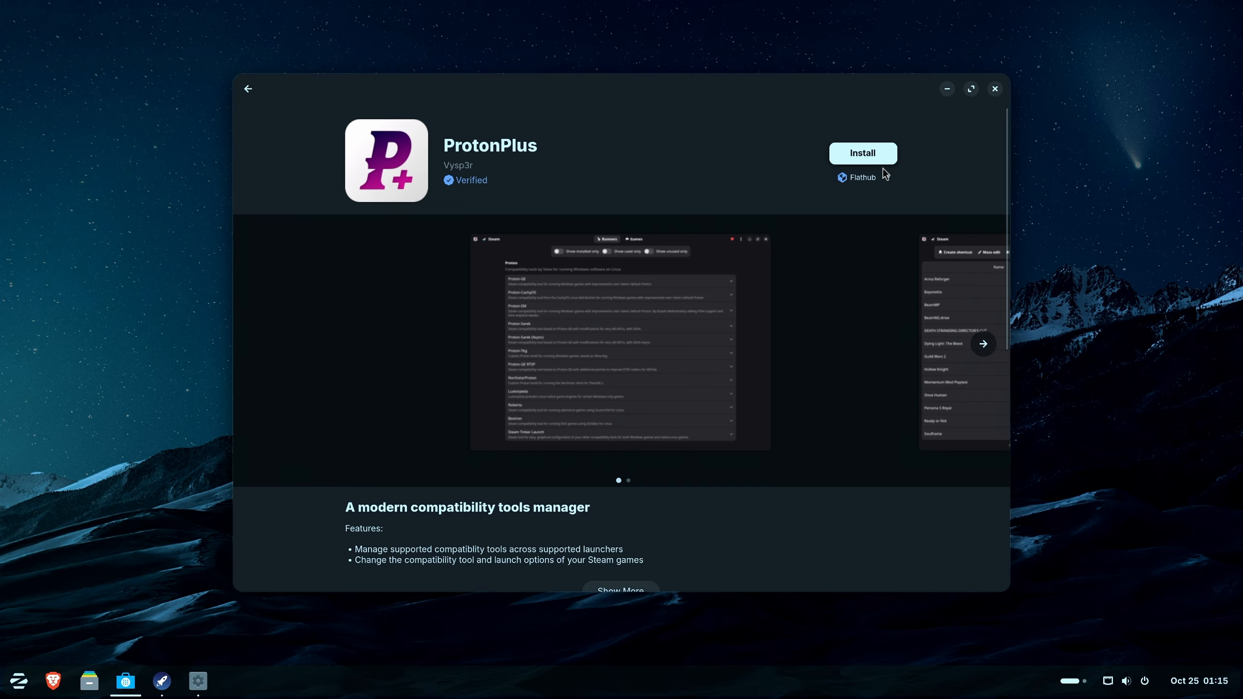
{"action": "left_click", "coordinate": [887, 180]}
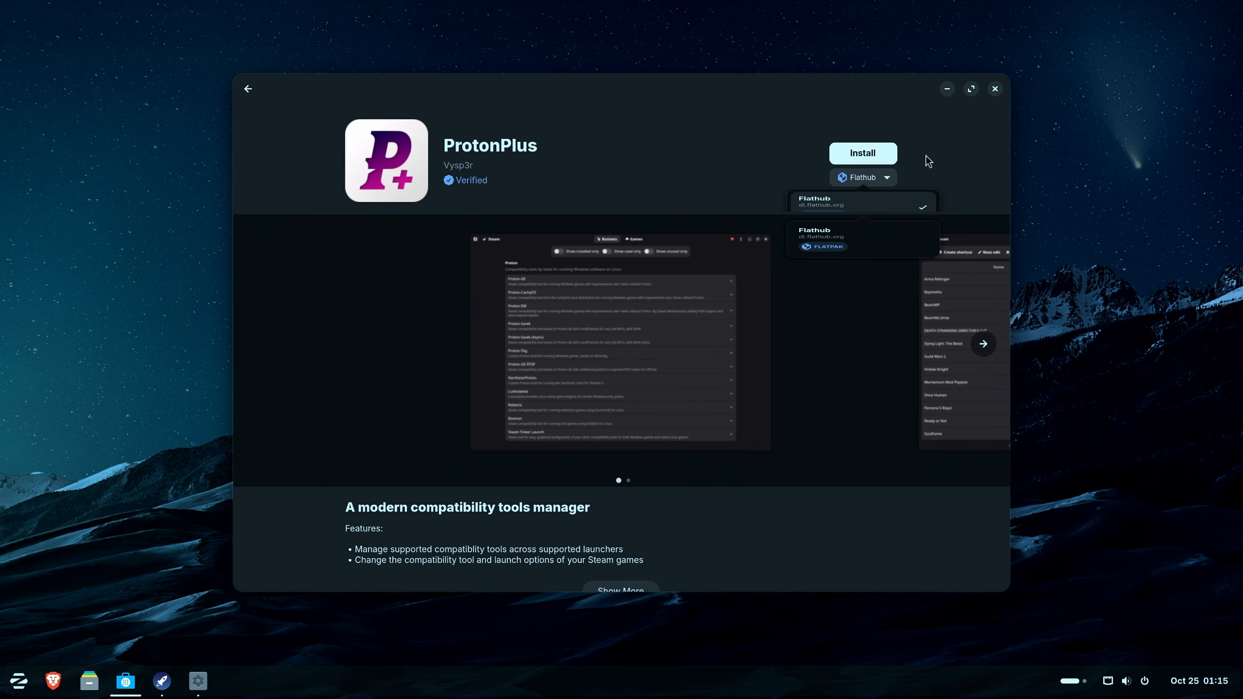
{"action": "left_click", "coordinate": [948, 142]}
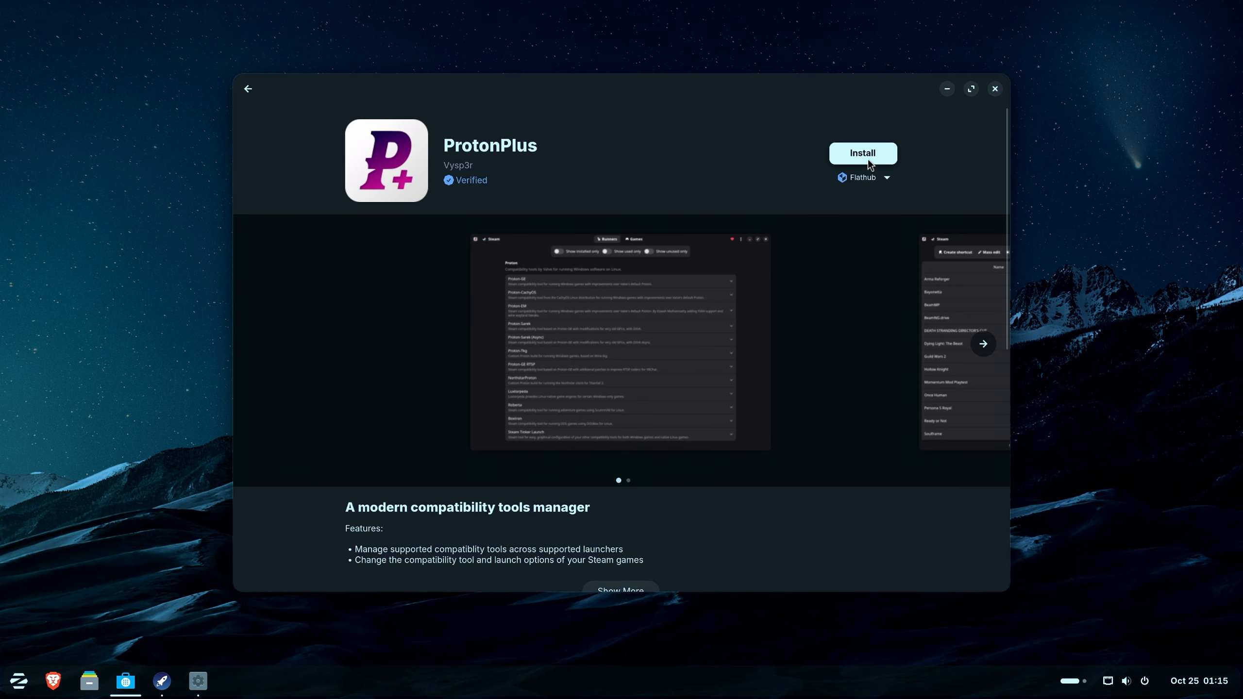
{"action": "left_click", "coordinate": [845, 150]}
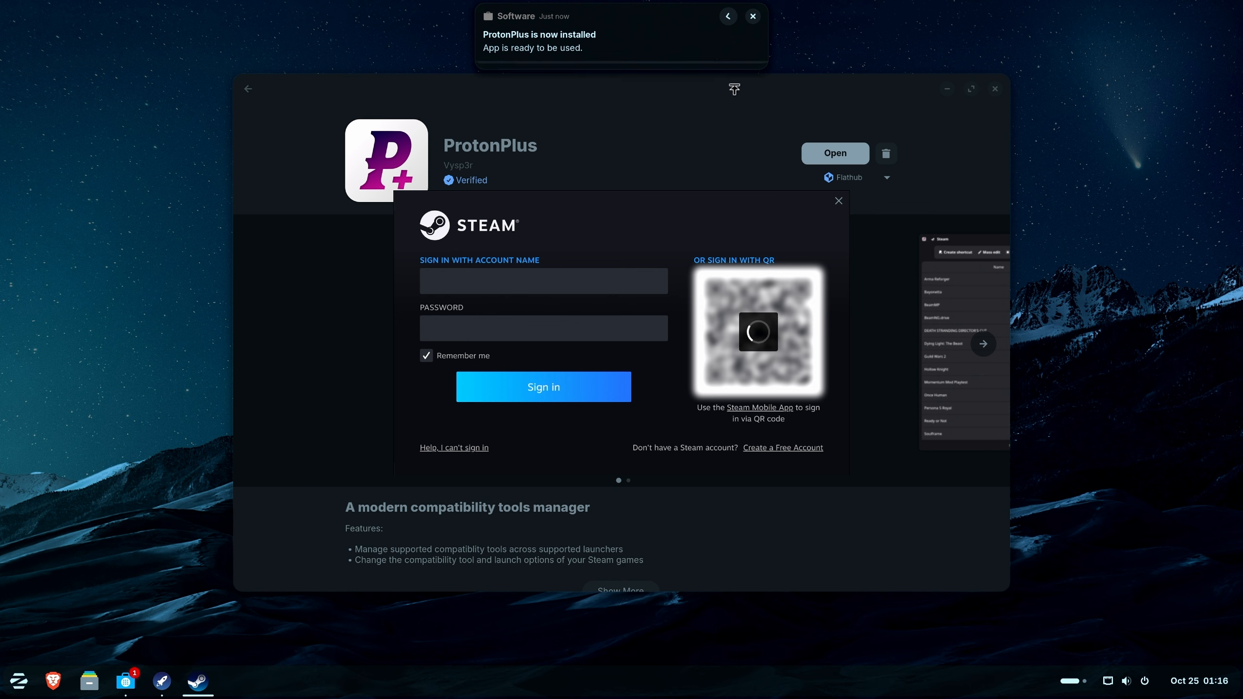
Dismiss the ProtonPlus installed notification and exit Steam from its tray icon.
{"action": "left_click", "coordinate": [753, 16]}
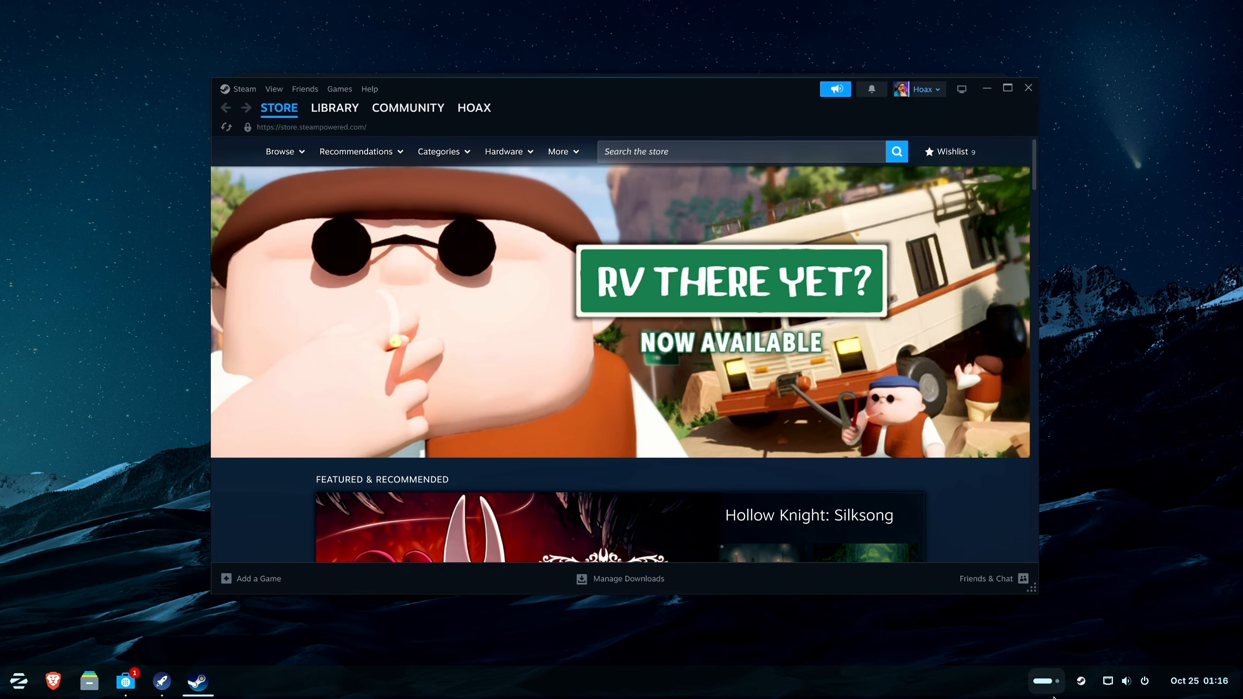
{"action": "right_click", "coordinate": [1082, 682]}
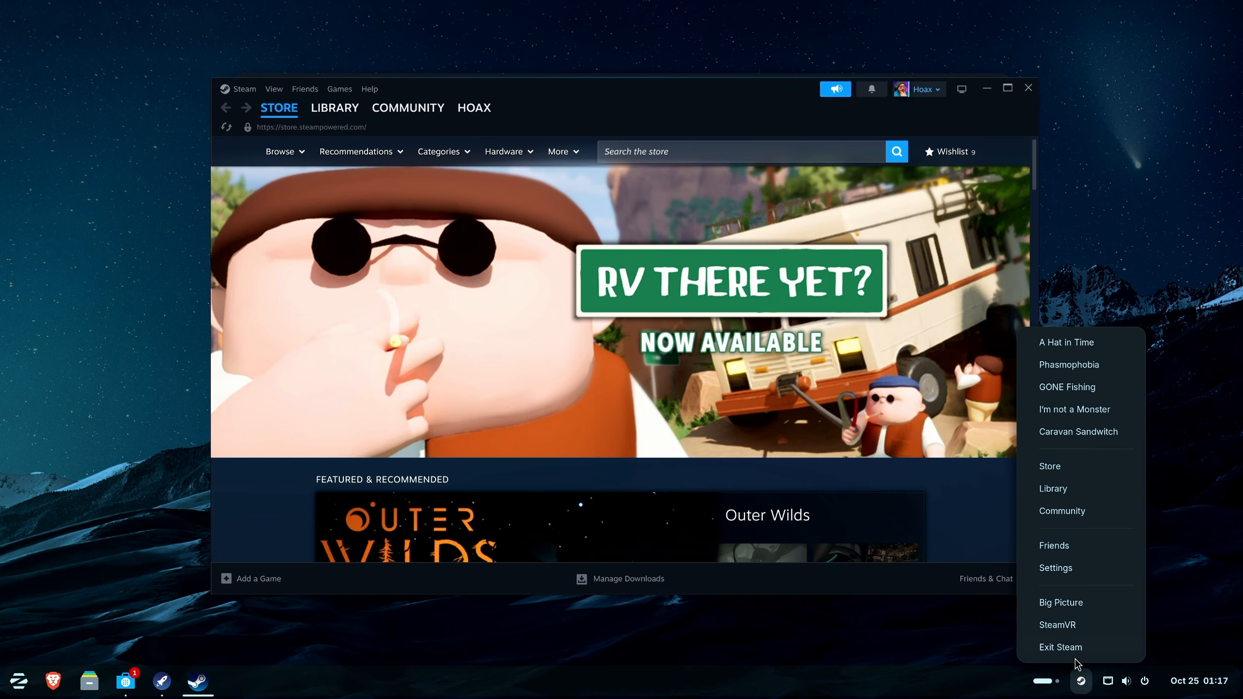
{"action": "left_click", "coordinate": [1076, 647]}
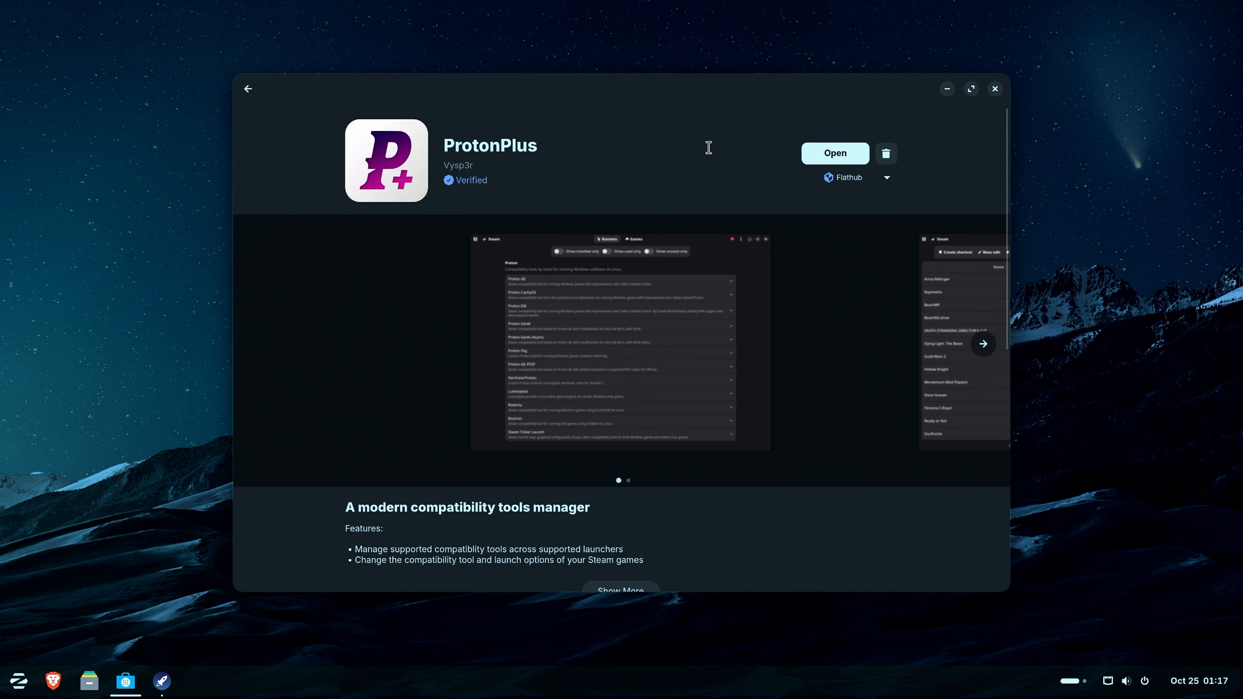
Launch ProtonPlus, close Software and finish its welcome tour.
{"action": "left_click", "coordinate": [680, 146]}
{"action": "left_click", "coordinate": [808, 159]}
{"action": "left_click", "coordinate": [998, 88]}
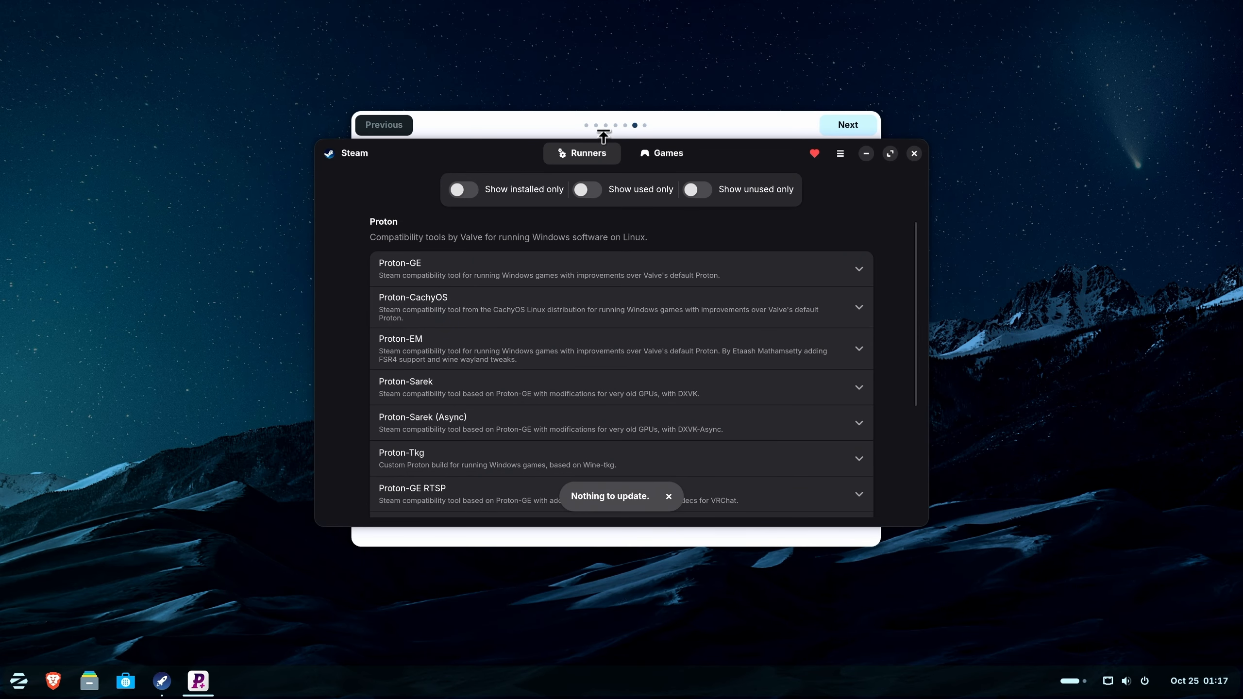
{"action": "left_click", "coordinate": [714, 126]}
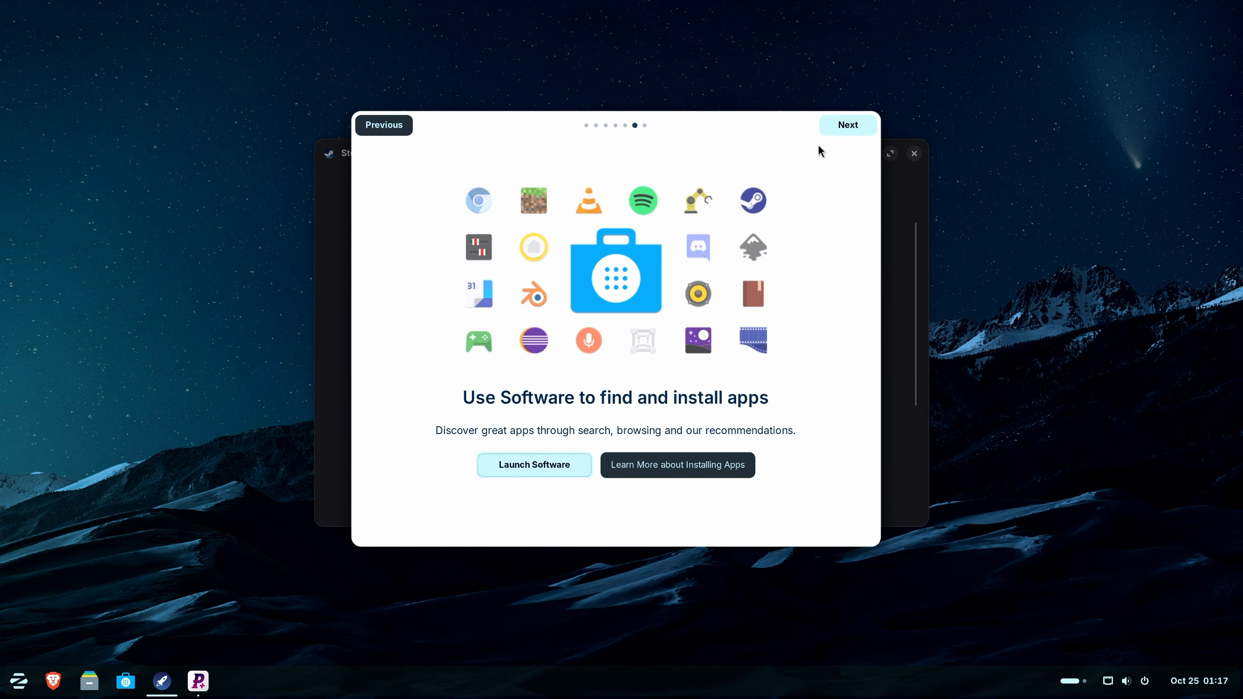
{"action": "left_click", "coordinate": [849, 126]}
{"action": "left_click", "coordinate": [843, 131]}
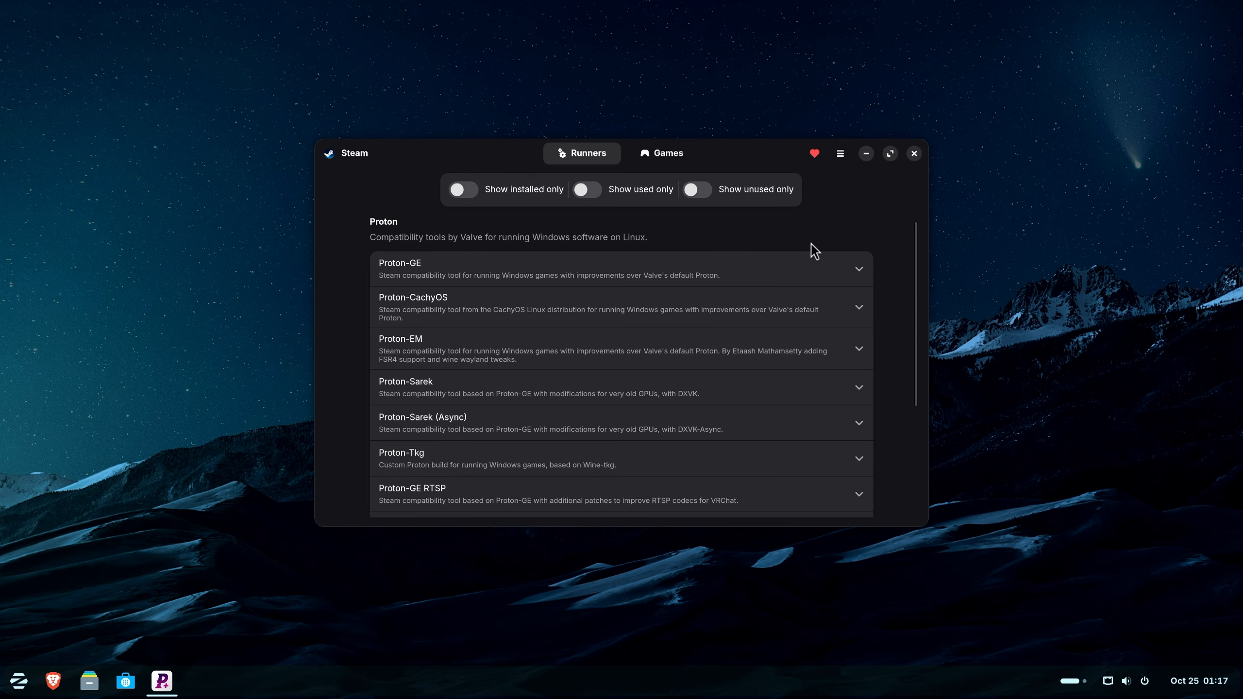
Download Proton-GE Latest and GE-Proton10-21 under Proton-GE, then close ProtonPlus.
{"action": "left_click", "coordinate": [859, 272]}
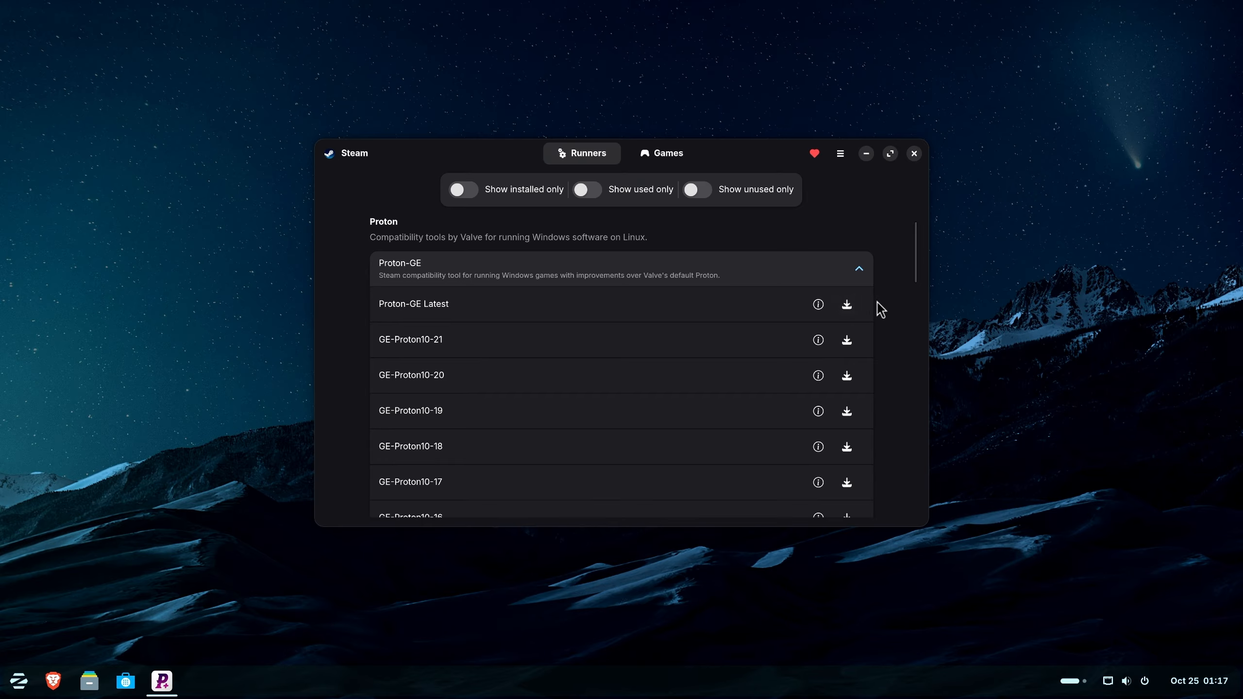
{"action": "left_click", "coordinate": [847, 304]}
{"action": "left_click", "coordinate": [849, 340]}
{"action": "left_click", "coordinate": [914, 154]}
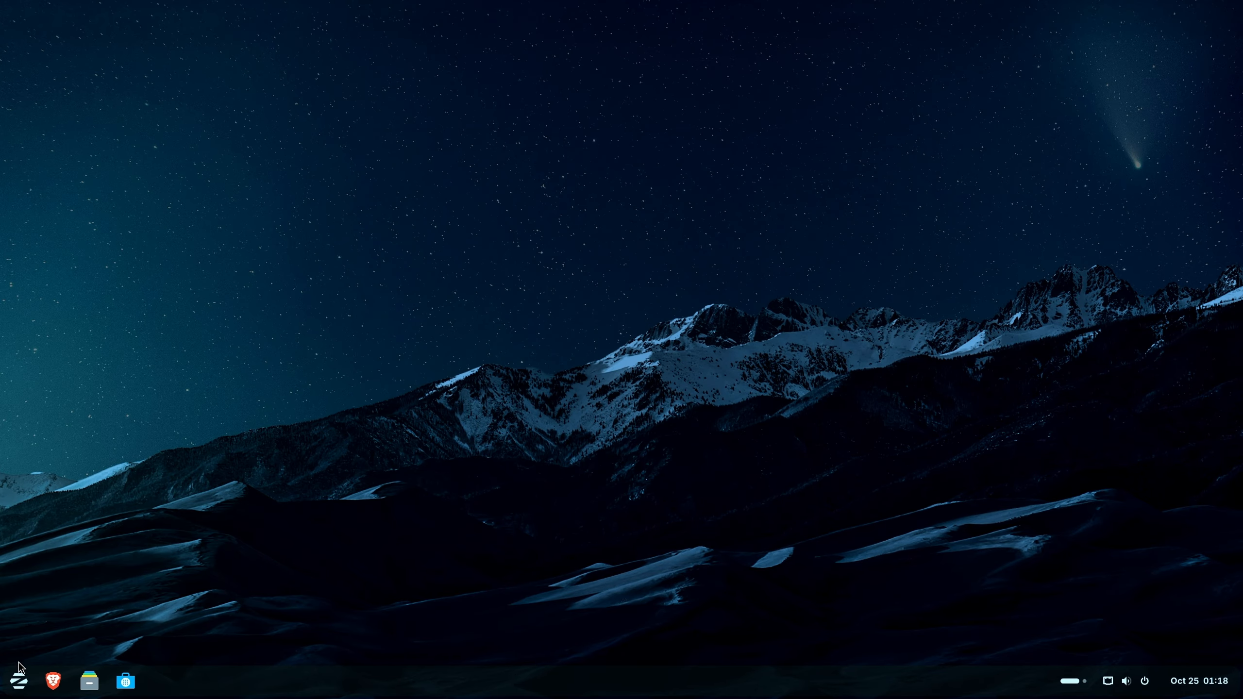
Relaunch Steam from page 2 of the app grid so its Store loads.
{"action": "left_click", "coordinate": [20, 687]}
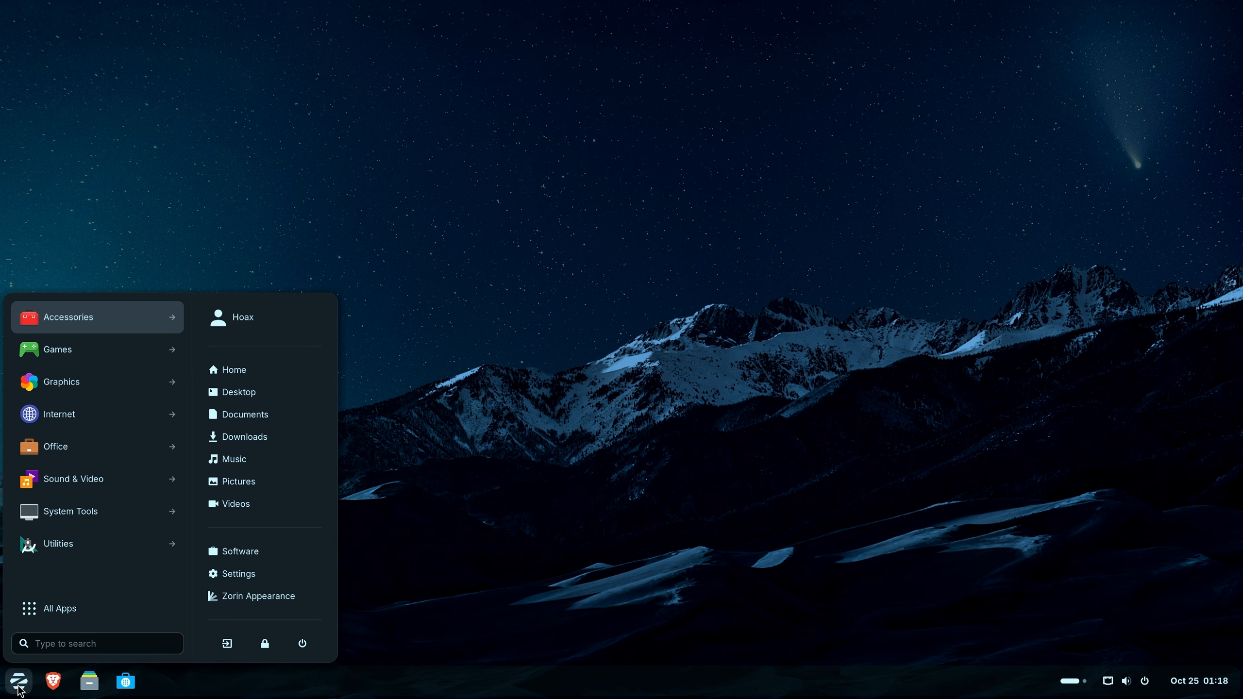
{"action": "type", "text": "steam"}
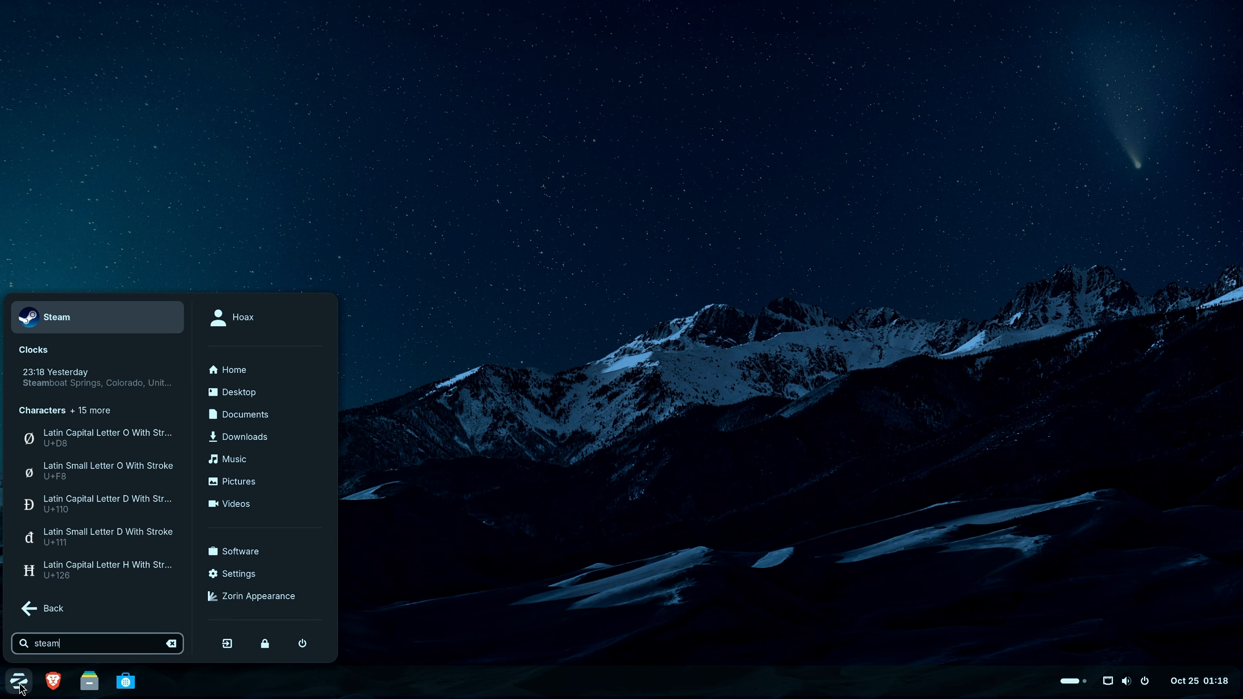
{"action": "left_click", "coordinate": [946, 453]}
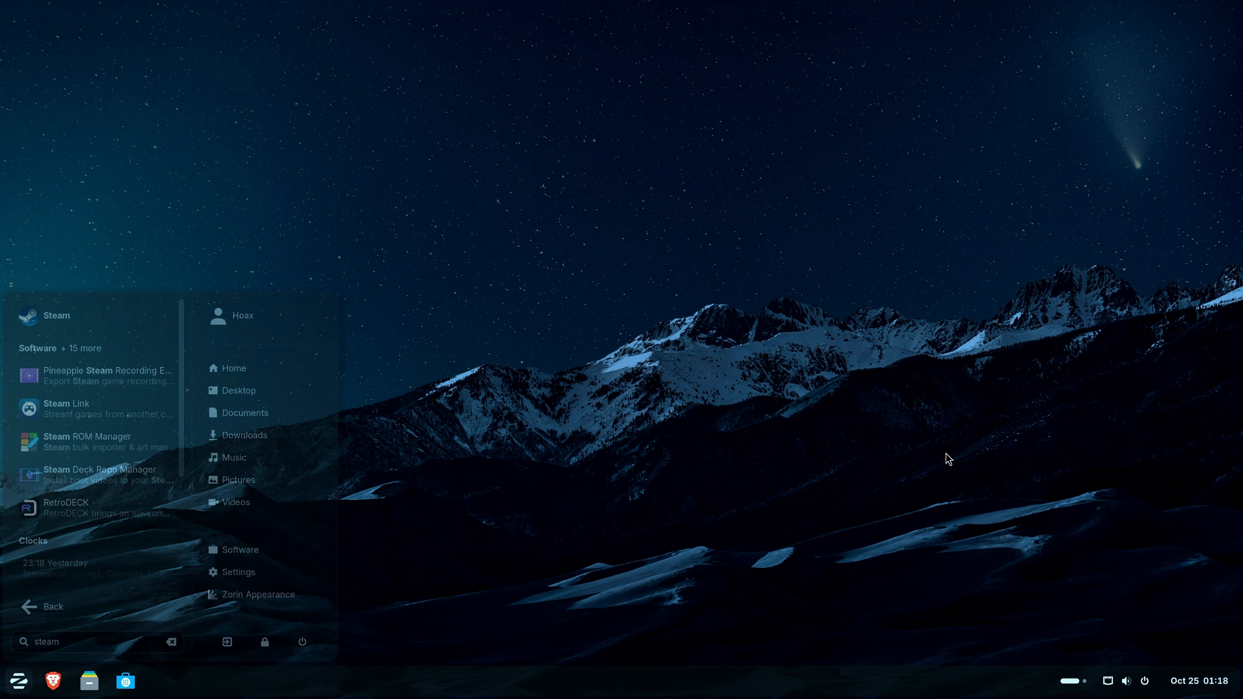
{"action": "key", "text": "super"}
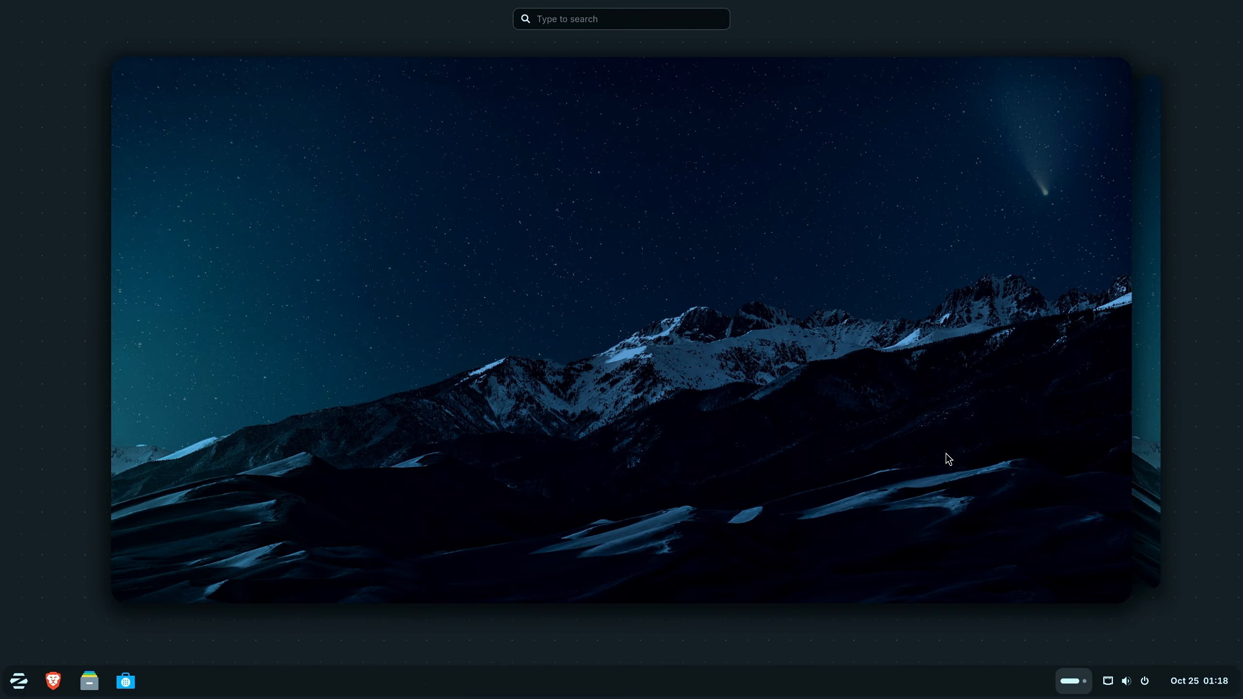
{"action": "key", "text": "super"}
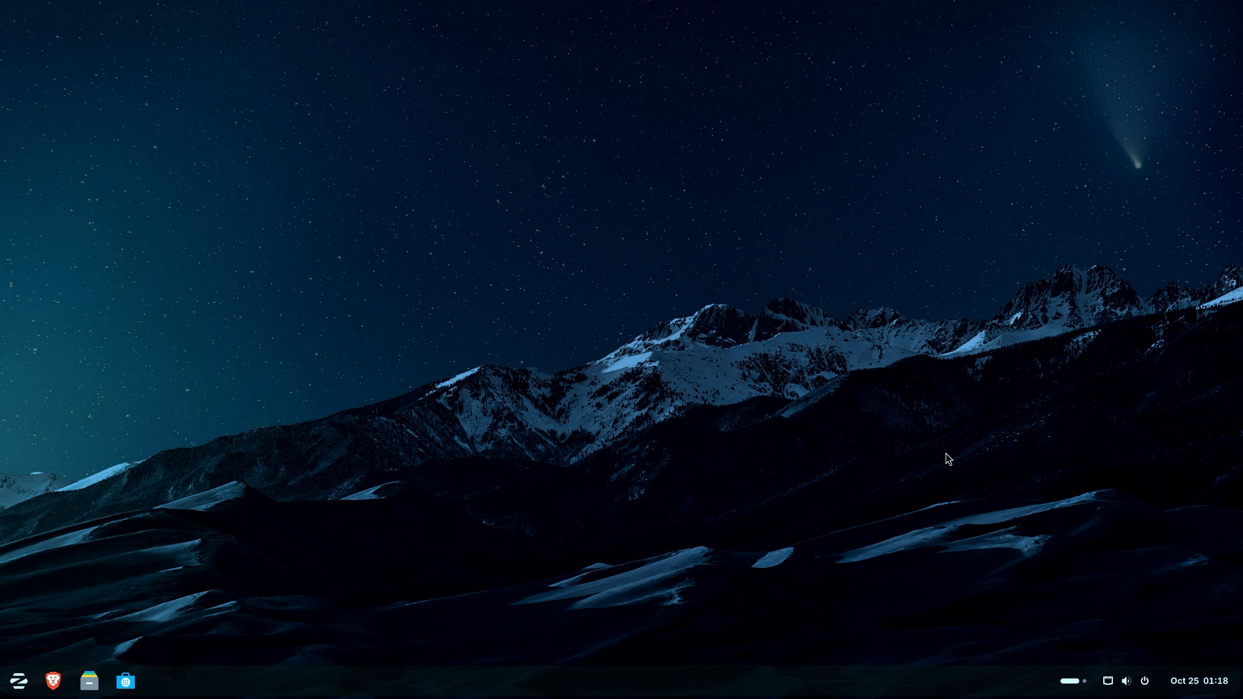
{"action": "key", "text": "super+a"}
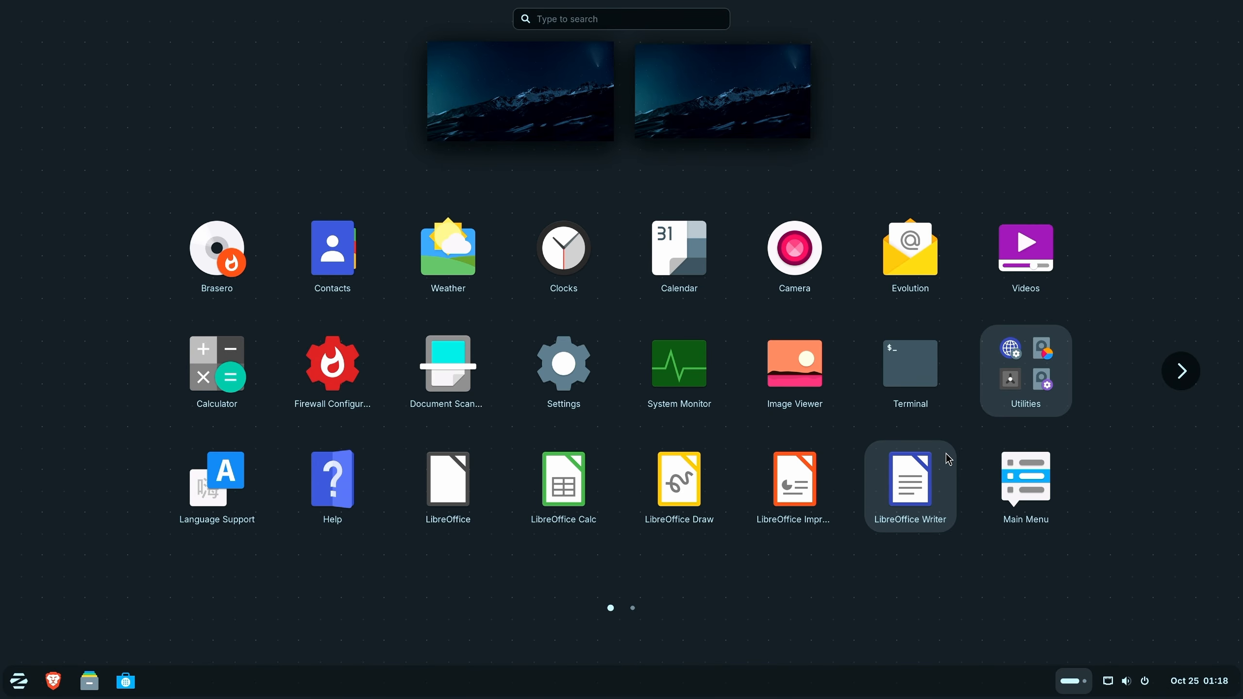
{"action": "scroll", "coordinate": [851, 343], "scroll_direction": "down", "scroll_amount": 1}
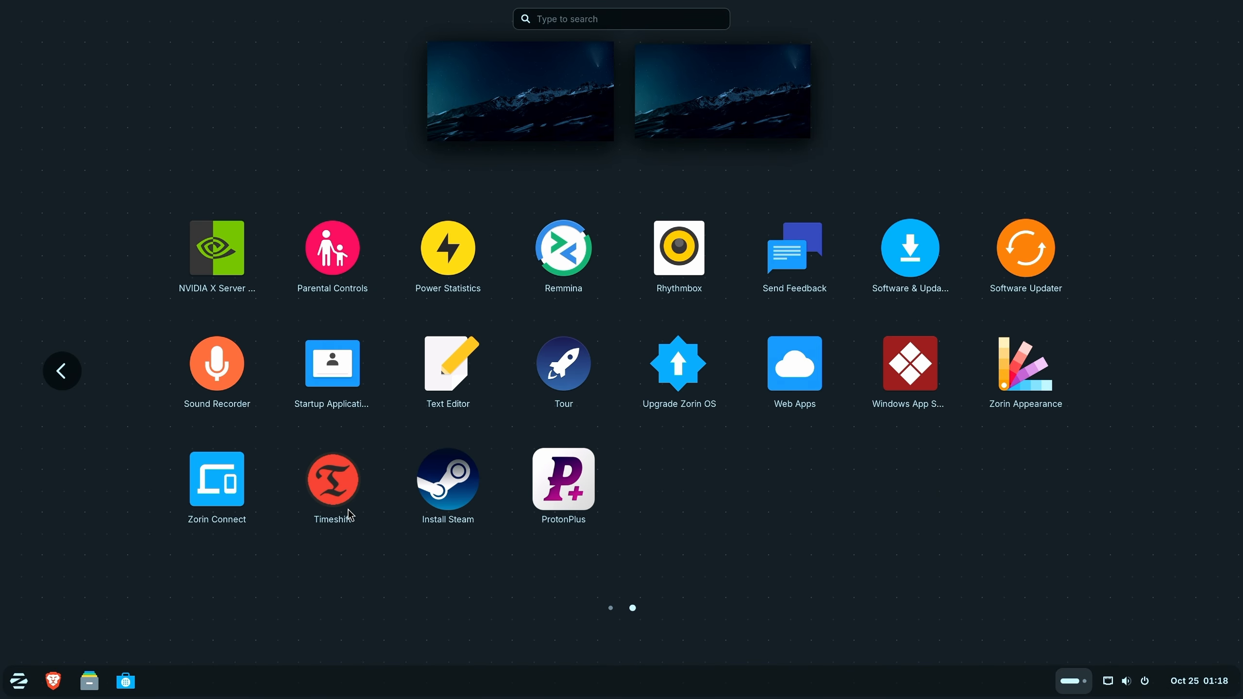
{"action": "left_click", "coordinate": [448, 483]}
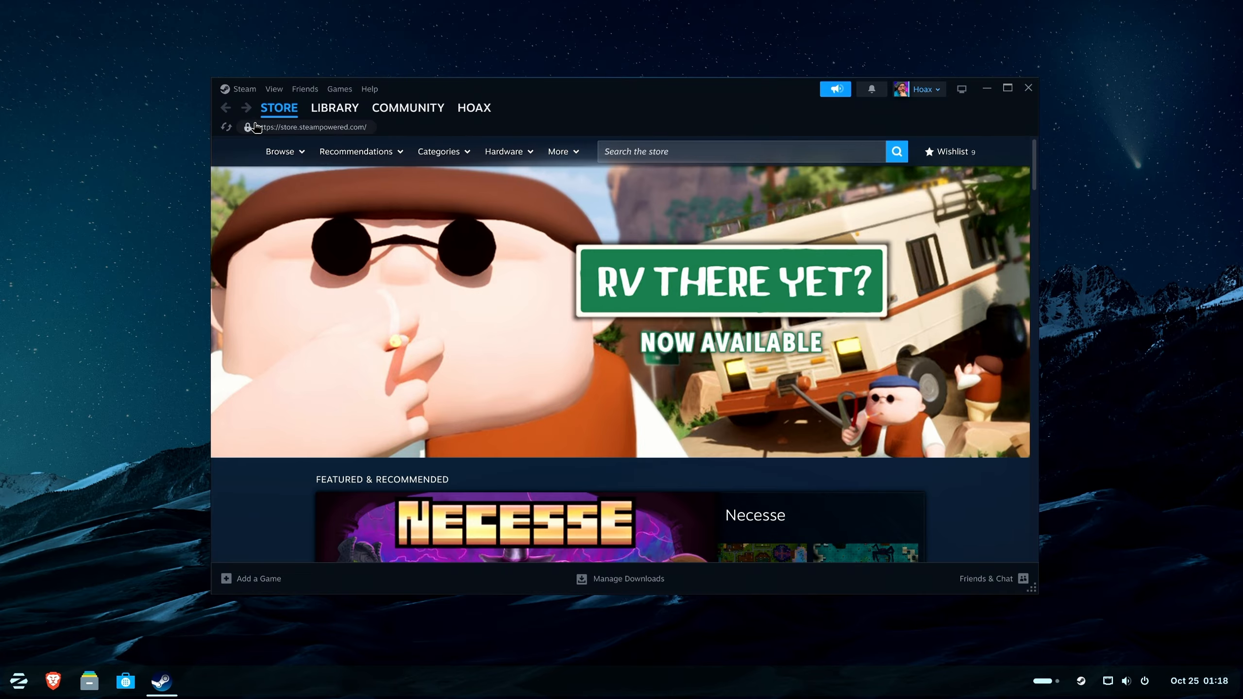
In Steam Settings, enable background Vulkan shader processing, then view Compatibility with Steam Play on for all titles.
{"action": "left_click", "coordinate": [243, 93]}
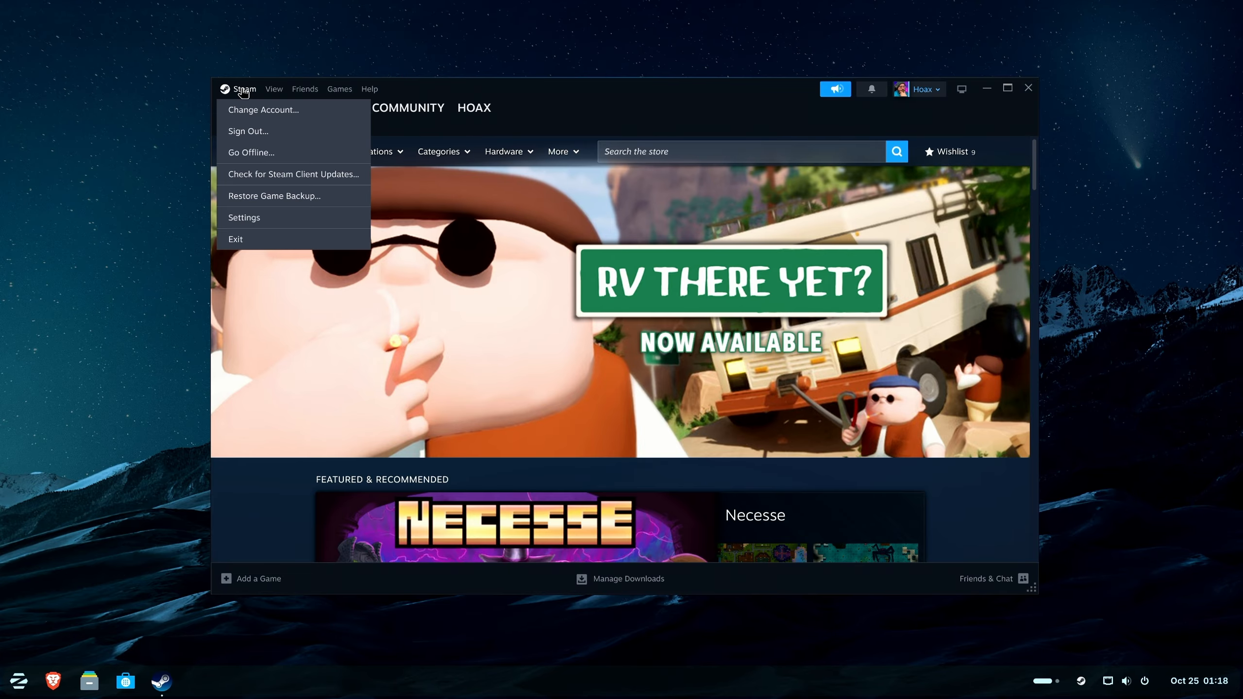
{"action": "left_click", "coordinate": [250, 228]}
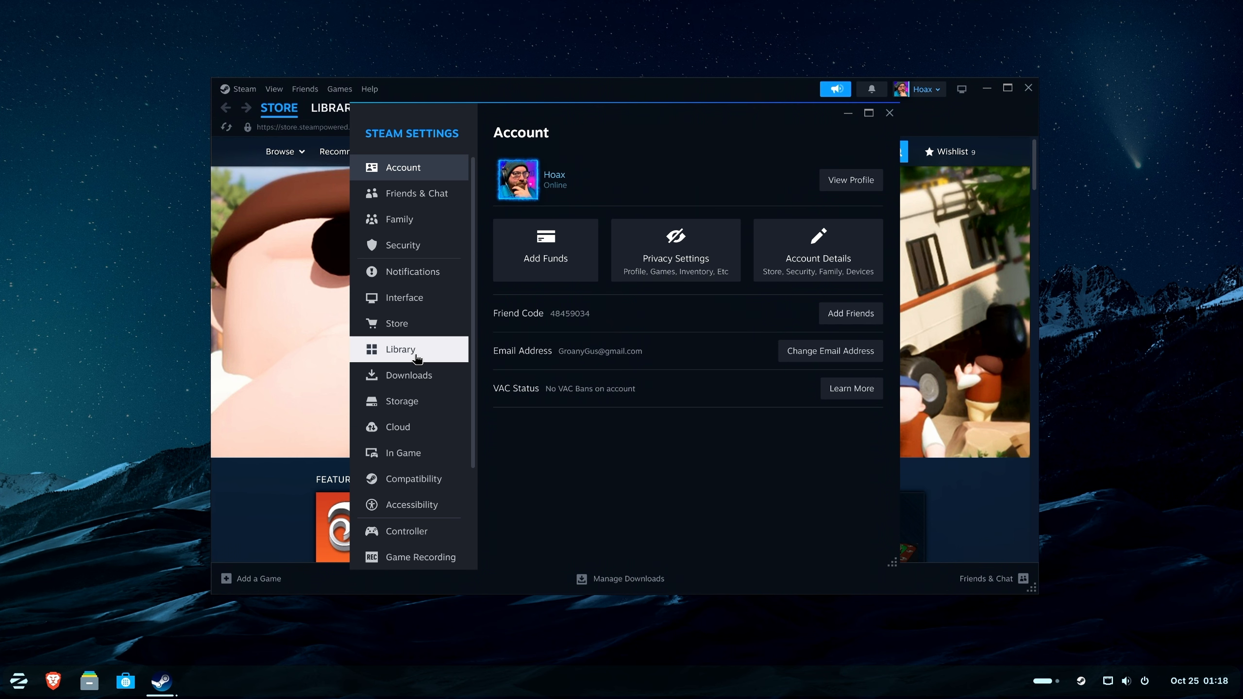
{"action": "left_click", "coordinate": [416, 375]}
{"action": "scroll", "coordinate": [710, 484], "scroll_direction": "down", "scroll_amount": 5}
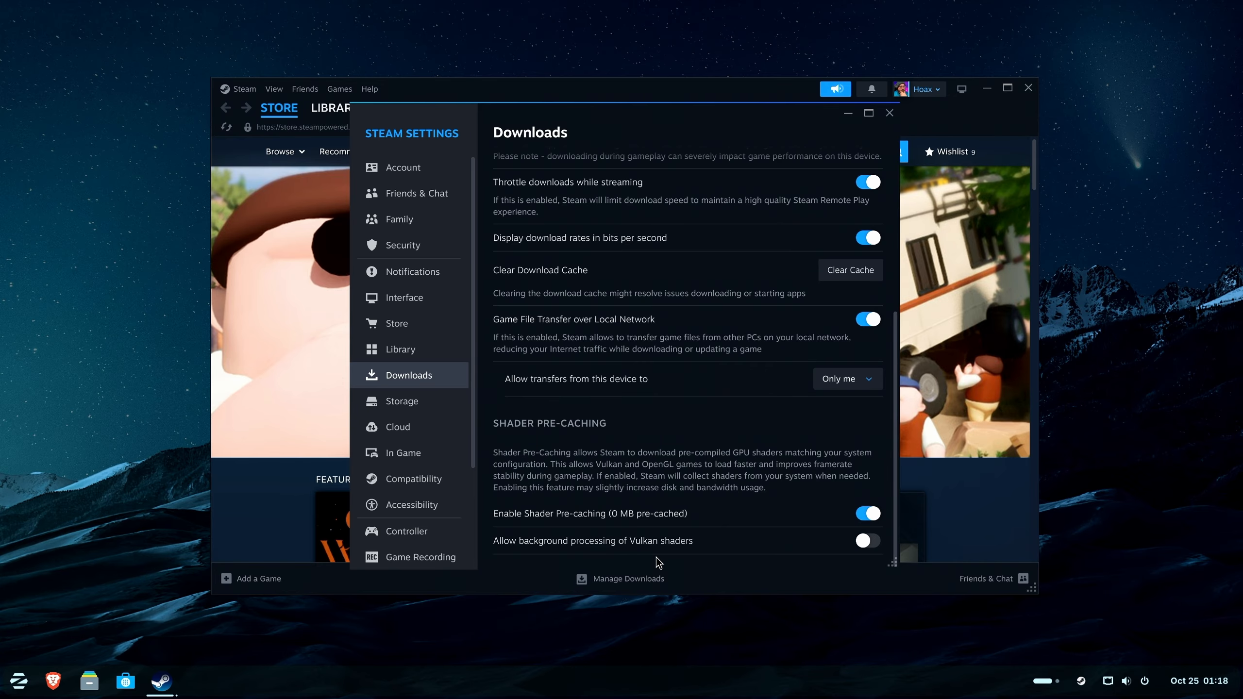
{"action": "left_click", "coordinate": [870, 541]}
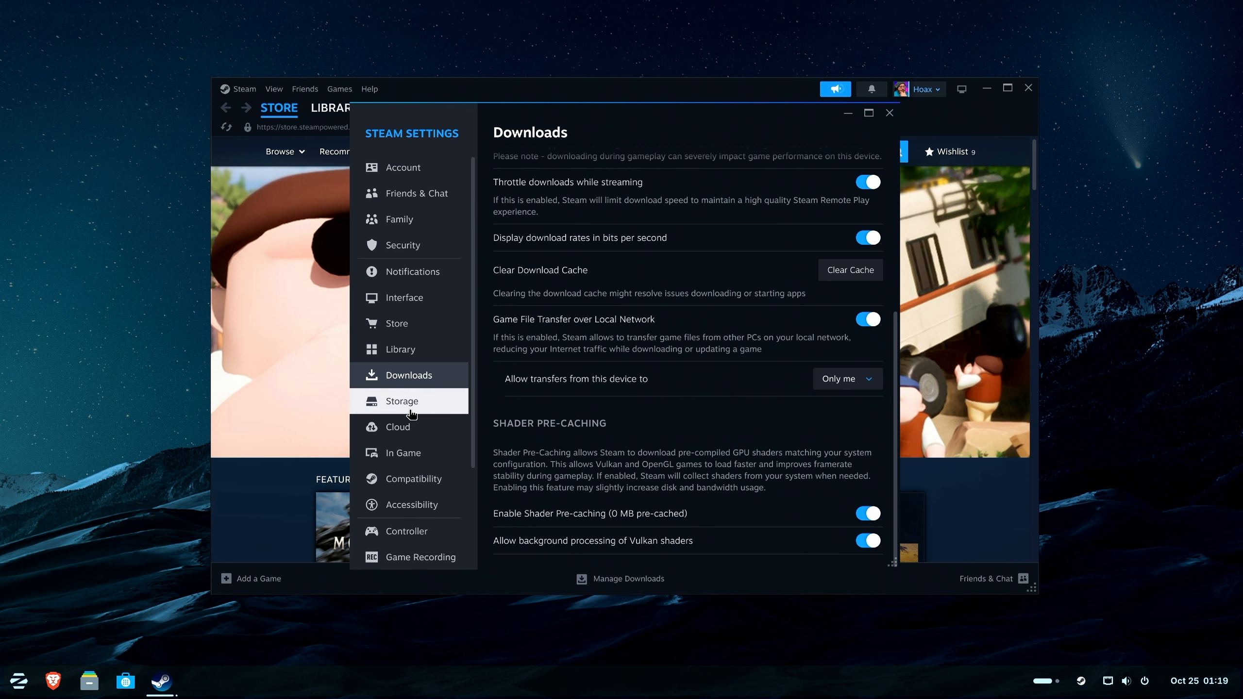
{"action": "scroll", "coordinate": [421, 430], "scroll_direction": "down", "scroll_amount": 3}
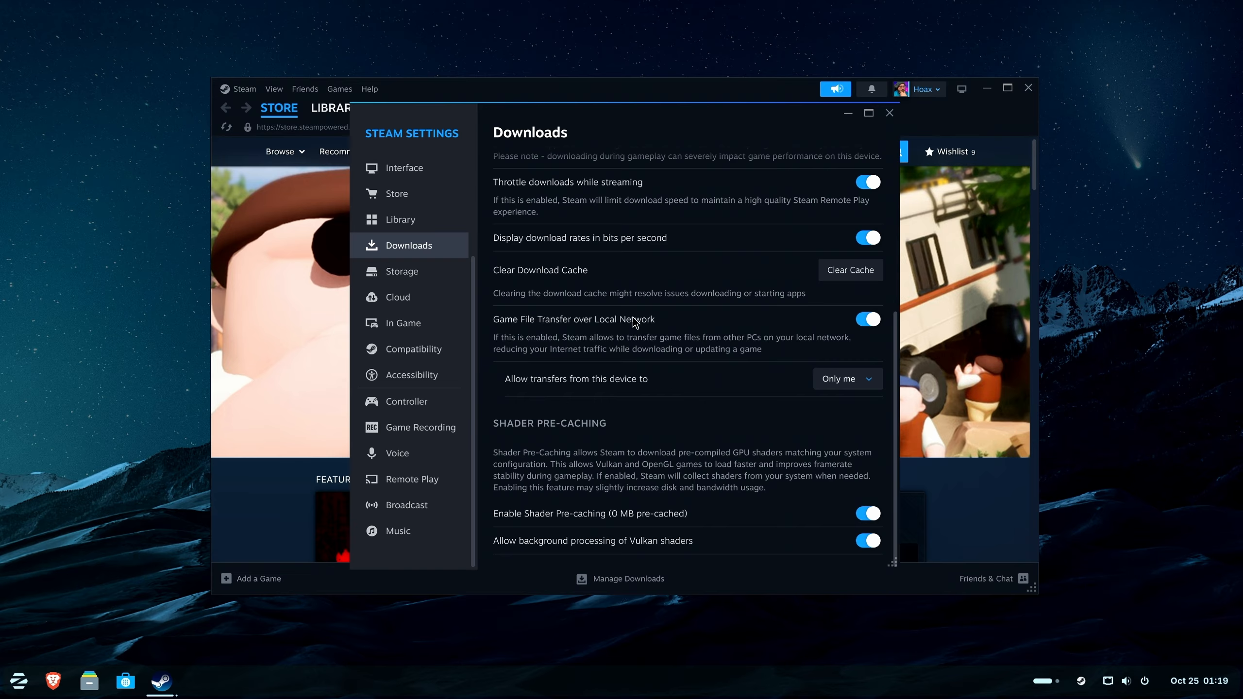
{"action": "left_click", "coordinate": [452, 350]}
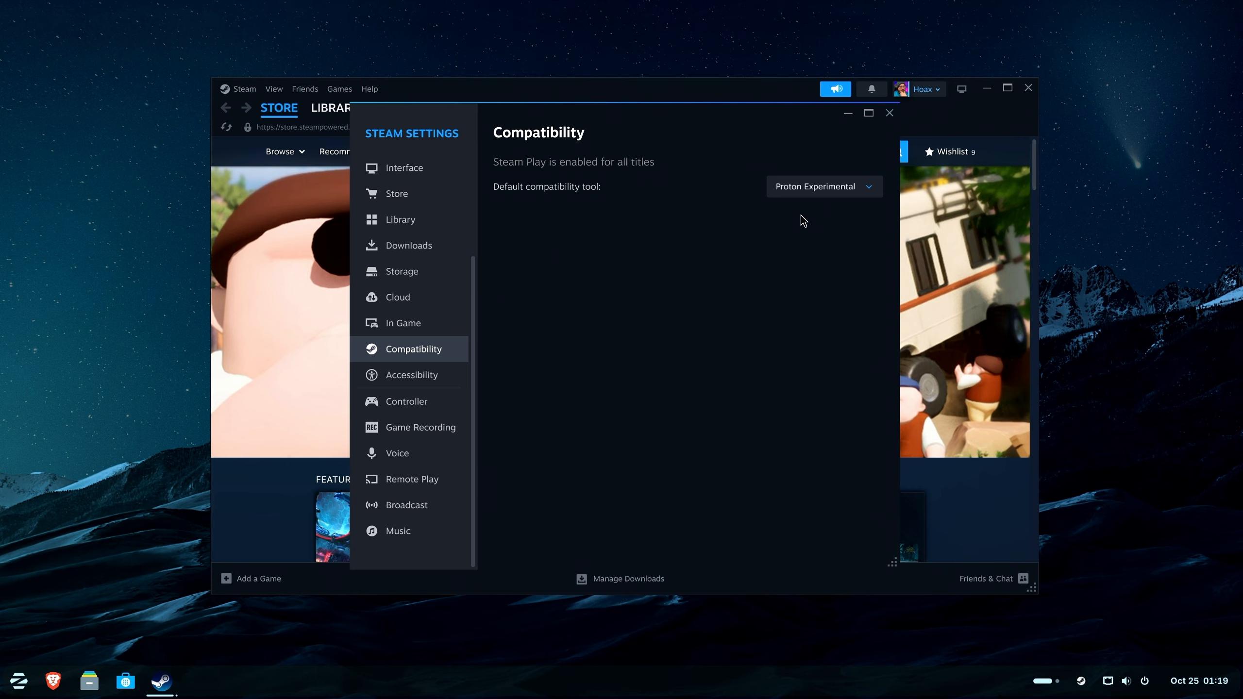
Set Proton-GE Latest as the default compatibility tool, restart Steam, and close its window.
{"action": "left_click", "coordinate": [867, 189]}
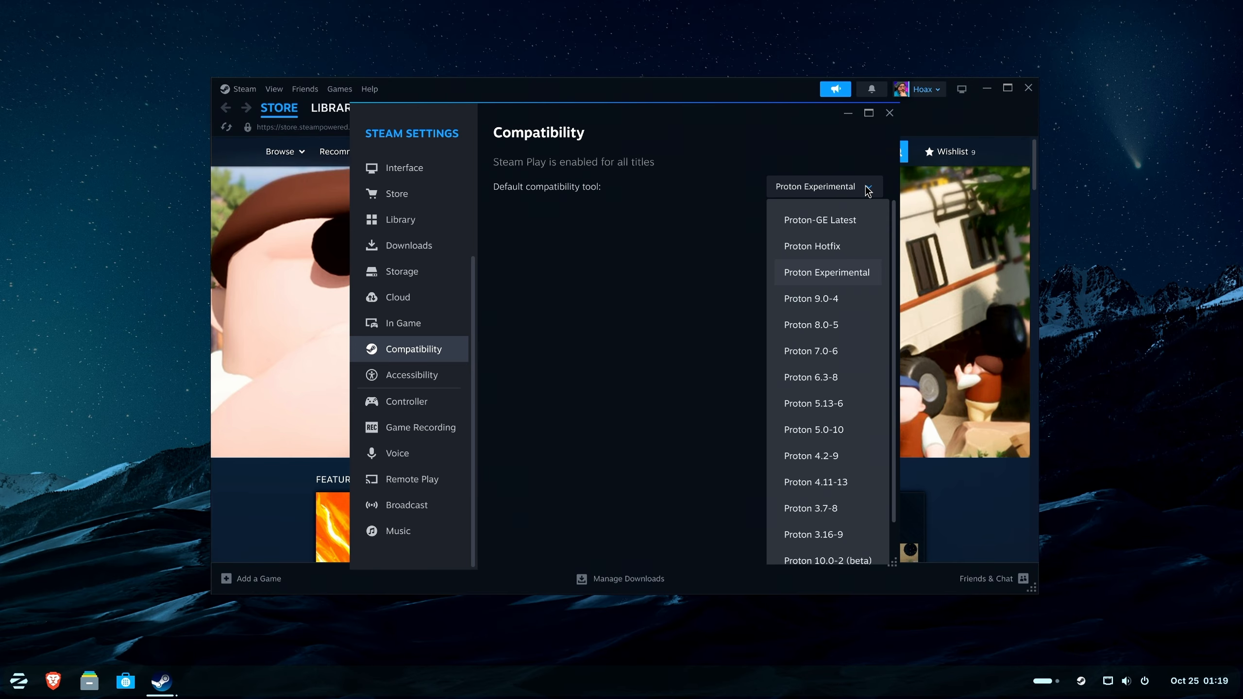
{"action": "left_click", "coordinate": [866, 222]}
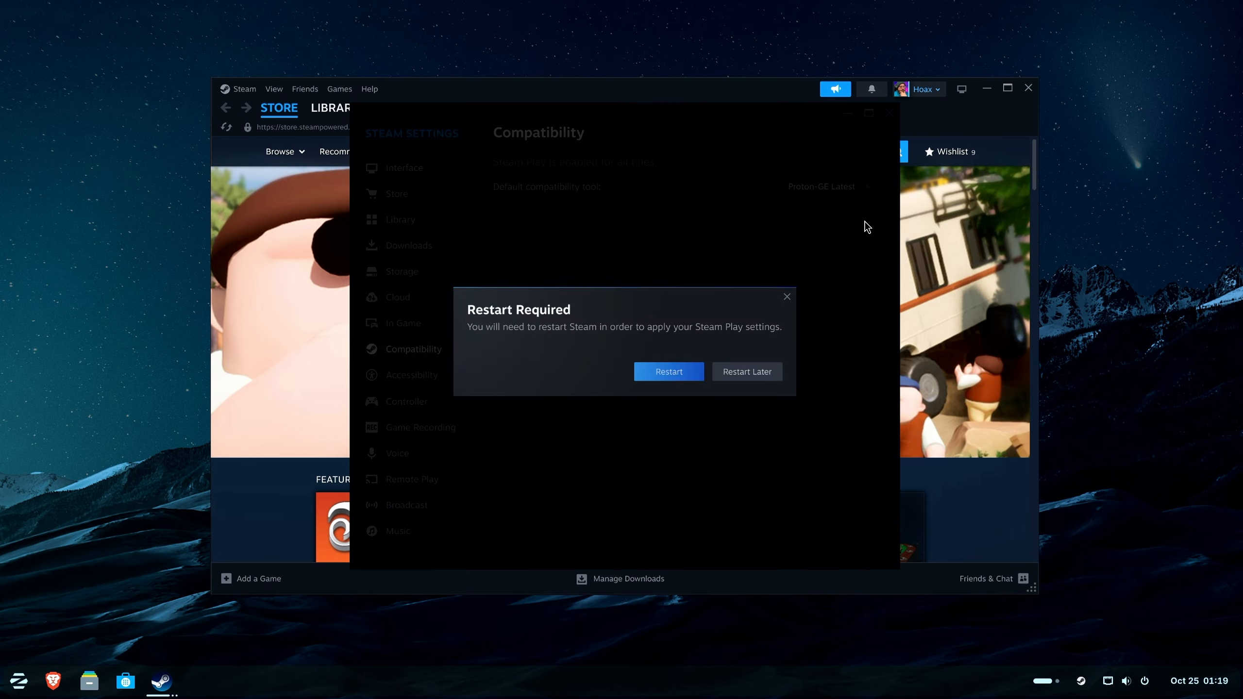
{"action": "left_click", "coordinate": [674, 369]}
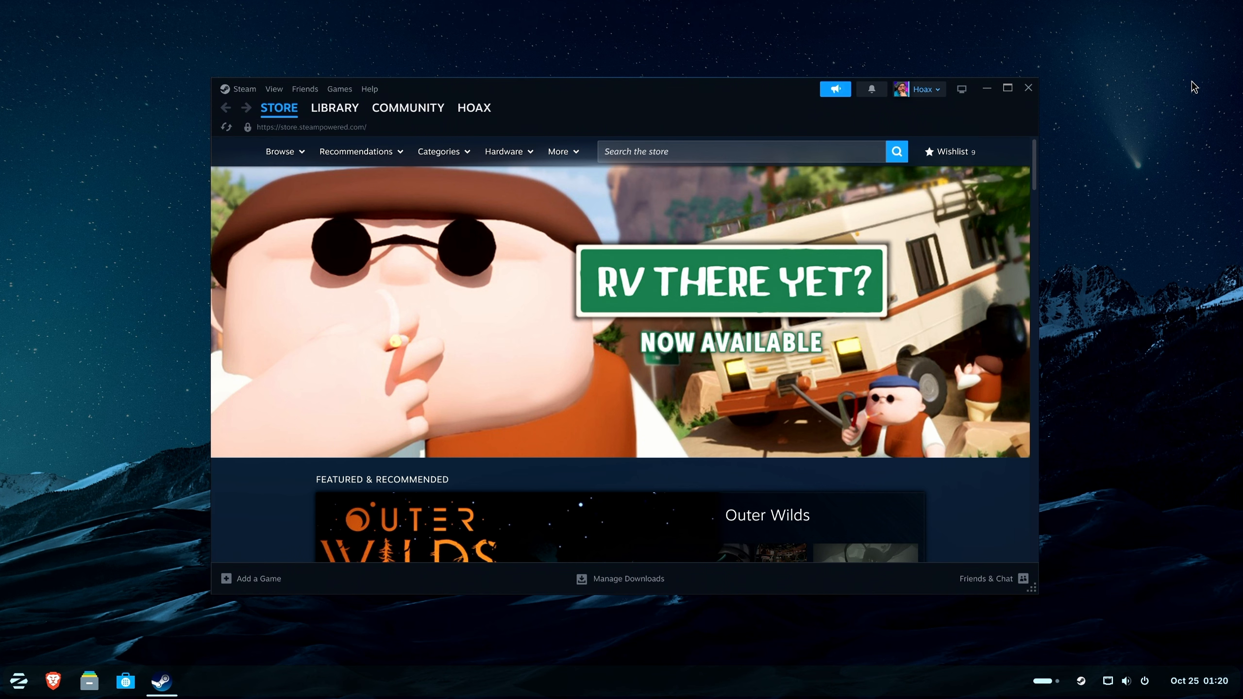
{"action": "left_click", "coordinate": [1027, 88]}
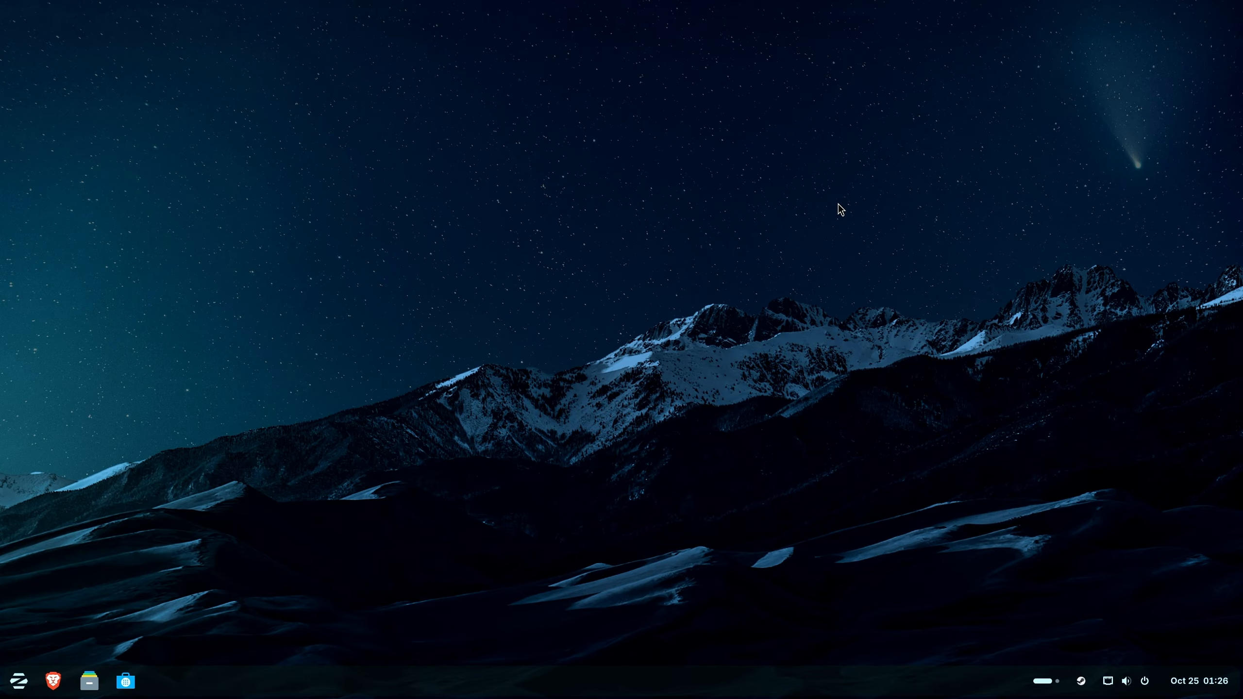
Open Software, search for Kdenlive, start its Flathub install, and go back to the Kdenlive results.
{"action": "left_click", "coordinate": [125, 681]}
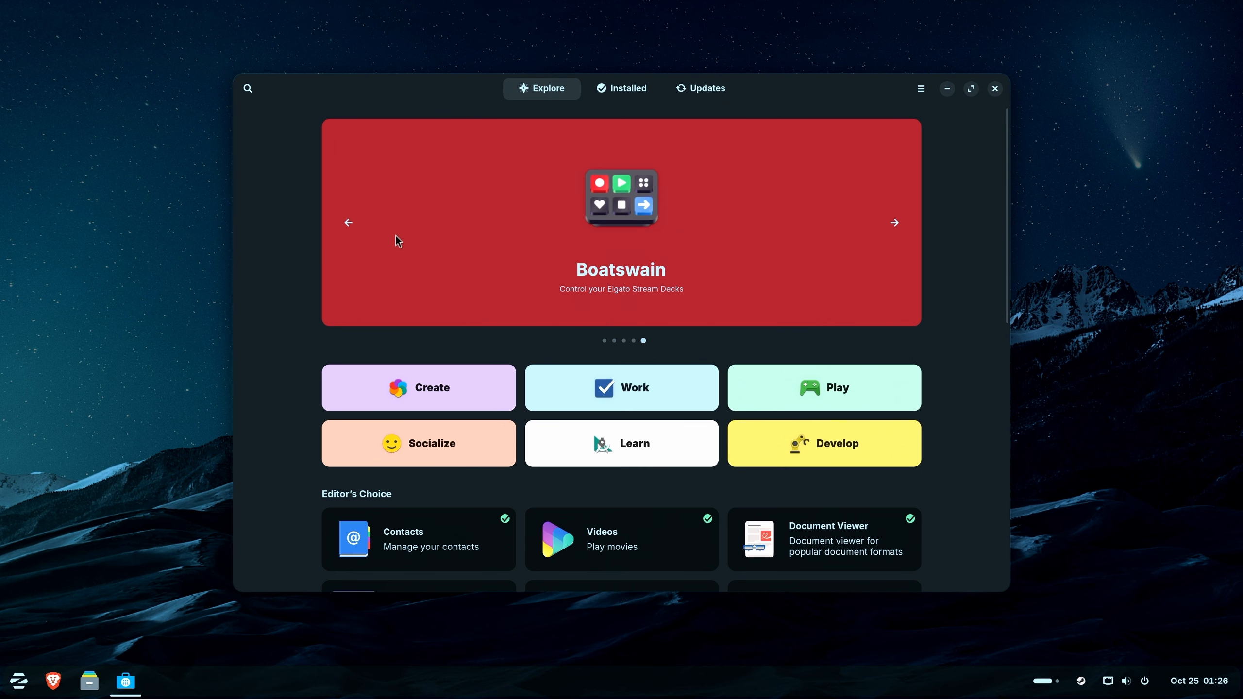
{"action": "left_click", "coordinate": [248, 89]}
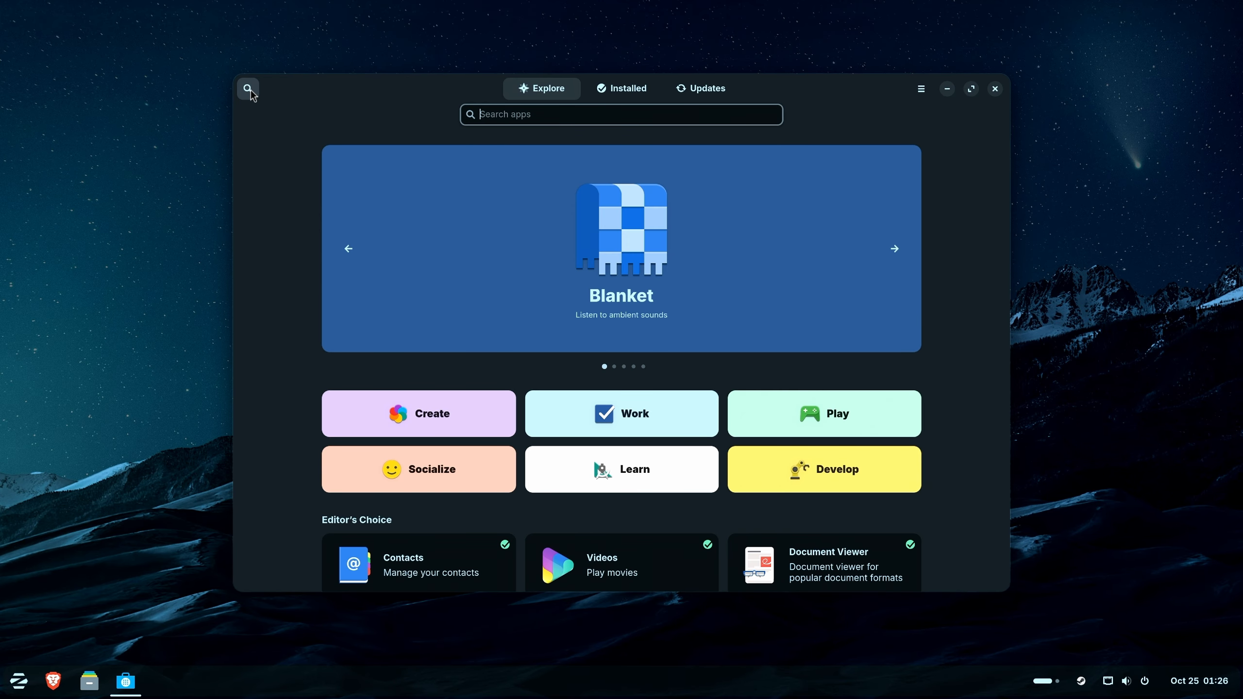
{"action": "type", "text": "Kdenlive"}
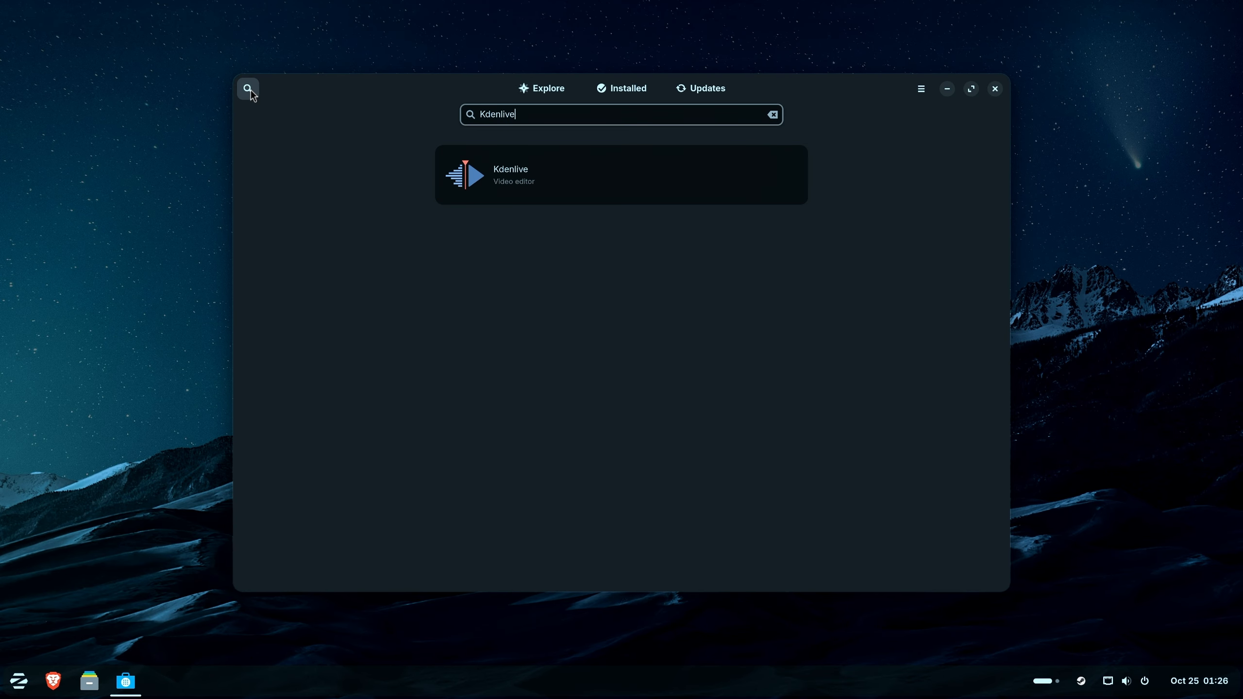
{"action": "left_click", "coordinate": [635, 187]}
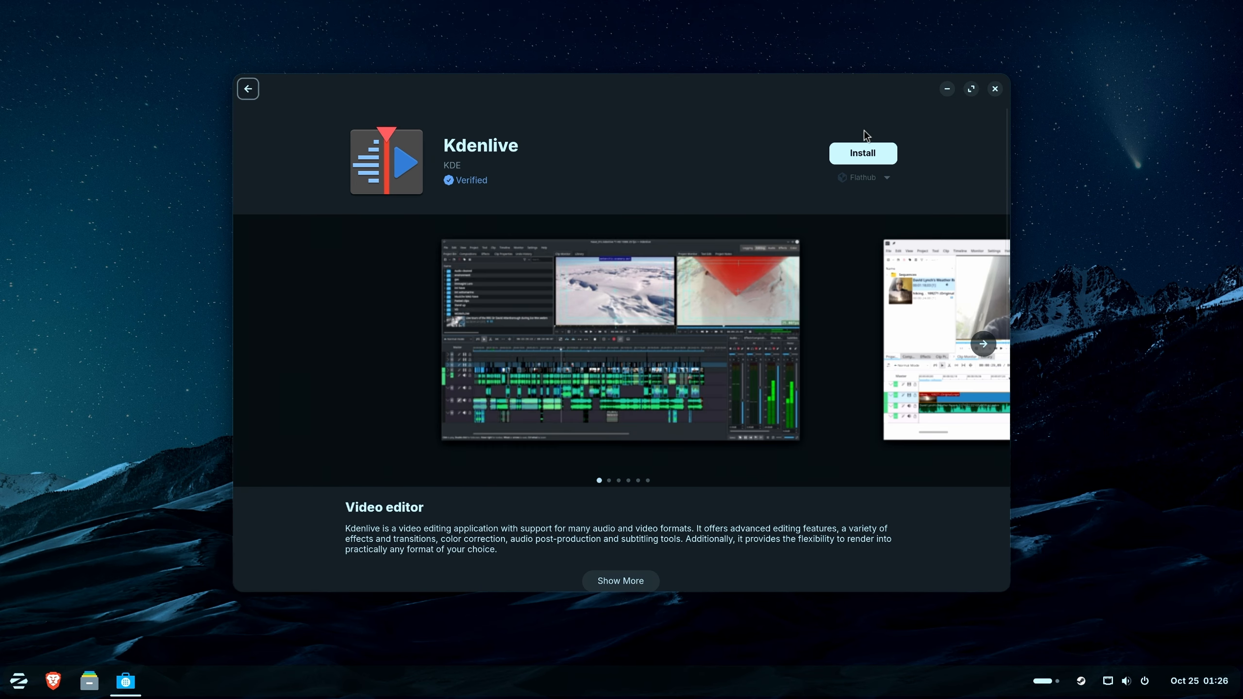
{"action": "left_click", "coordinate": [883, 159]}
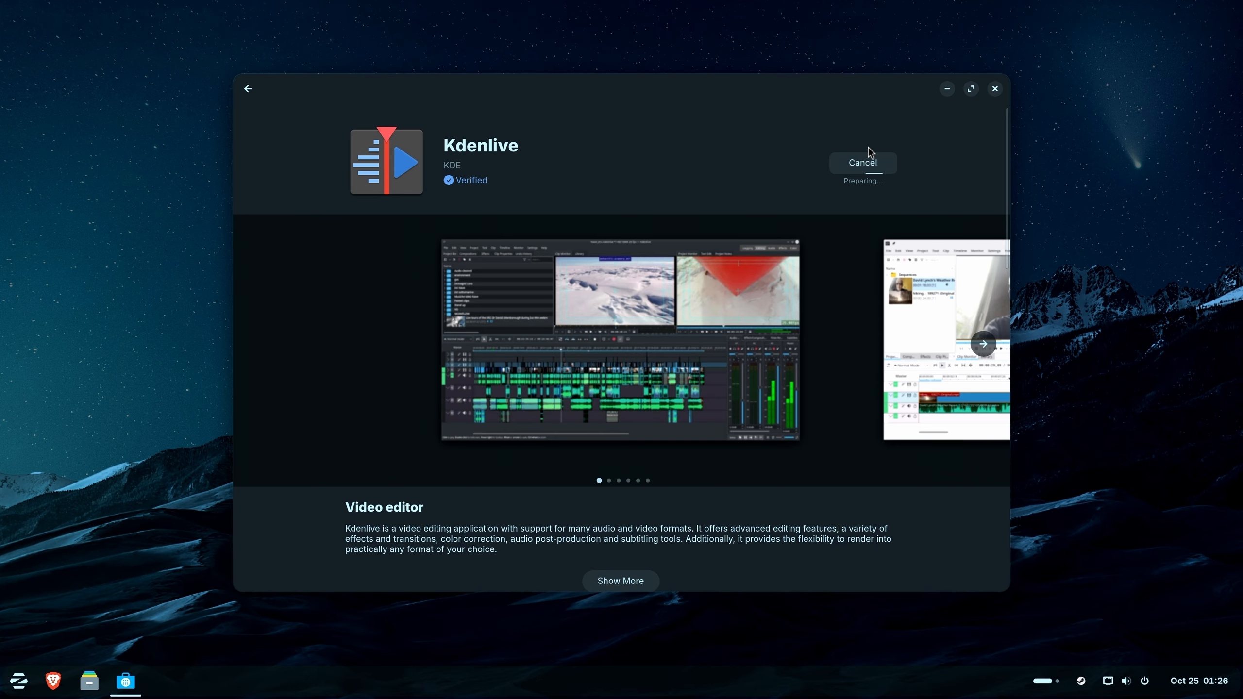
{"action": "left_click", "coordinate": [248, 88]}
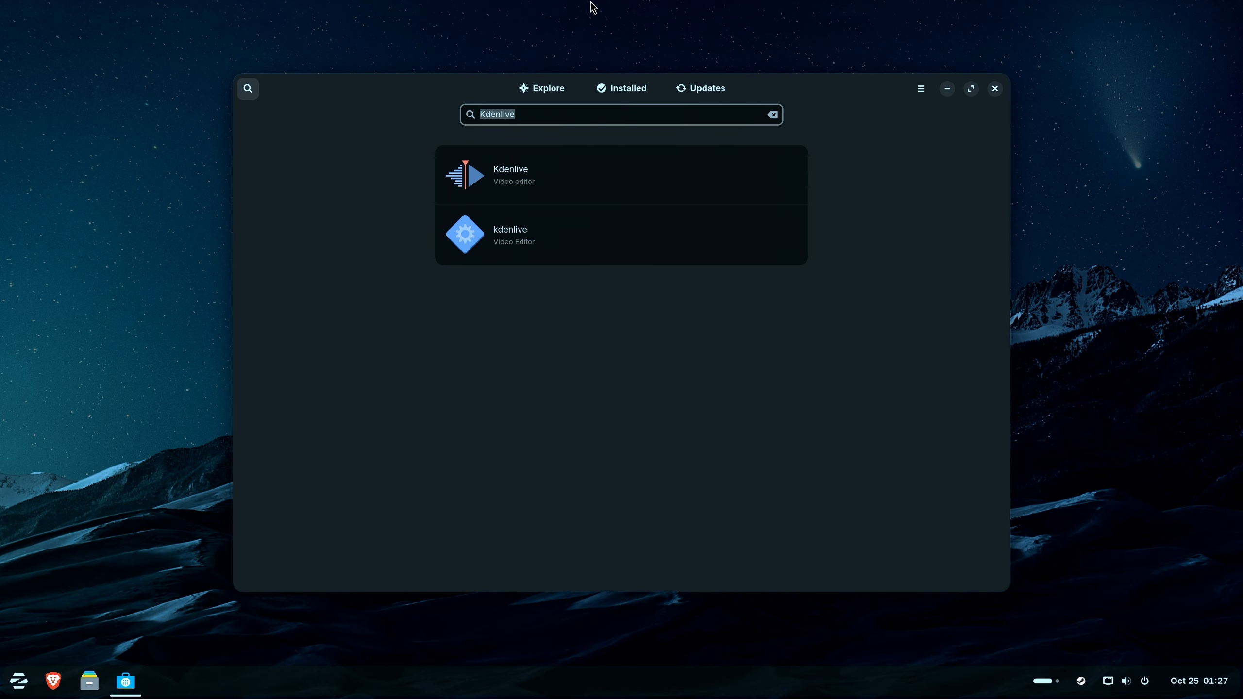
Search for Pitivi and start installing it.
{"action": "type", "text": "Pitivi"}
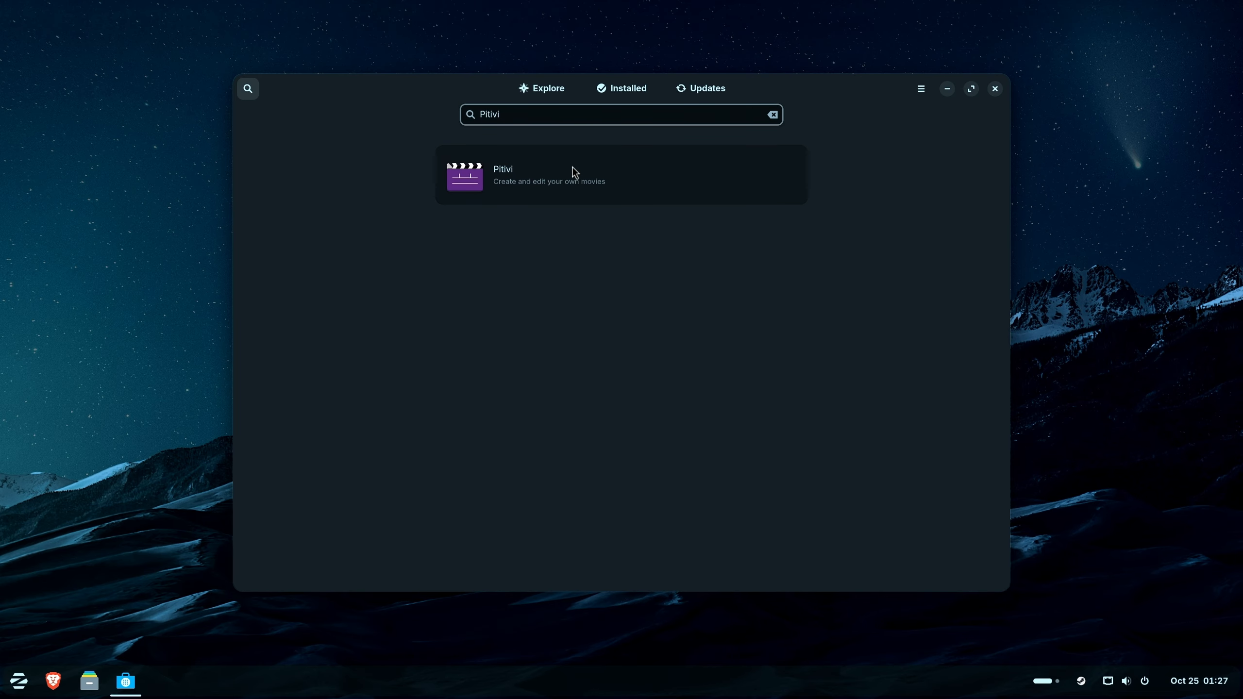
{"action": "left_click", "coordinate": [573, 167]}
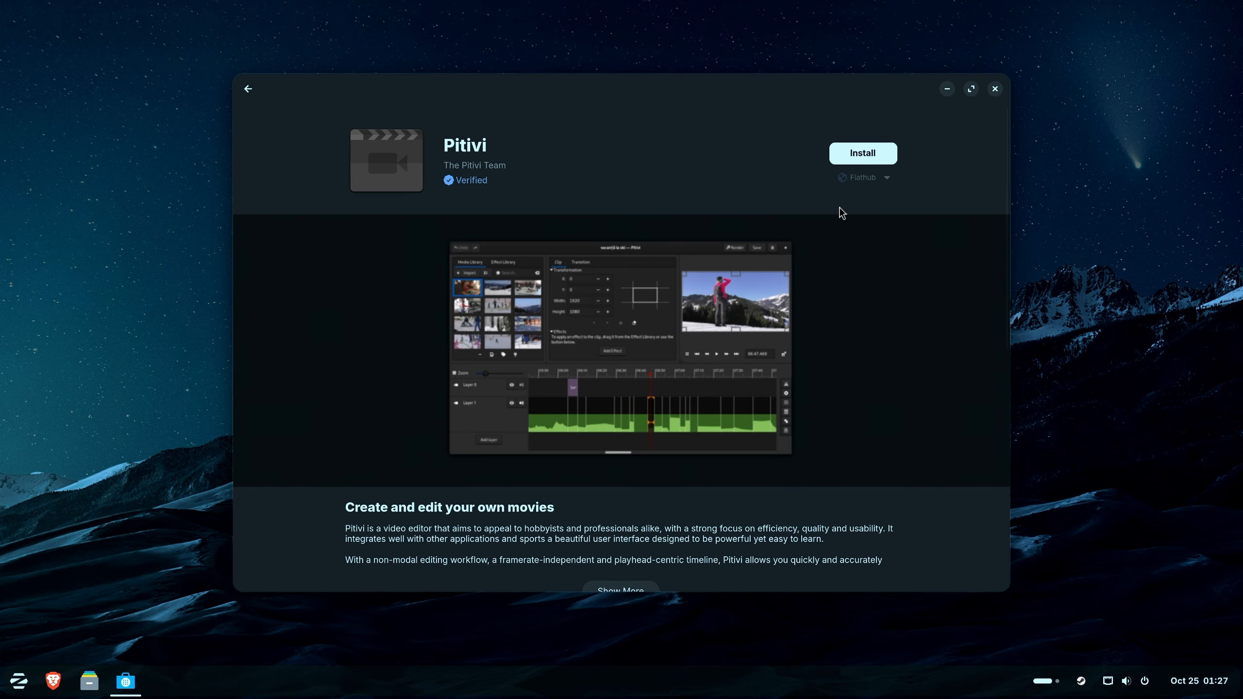
{"action": "left_click", "coordinate": [867, 155]}
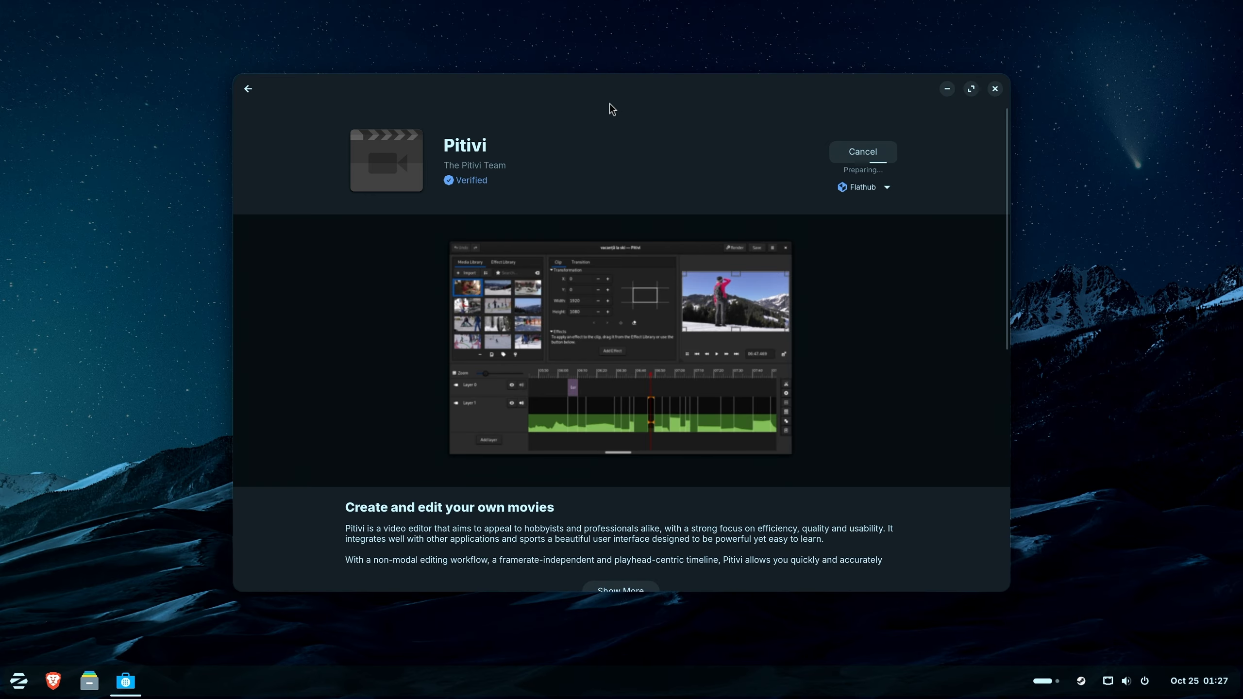
{"action": "left_click", "coordinate": [248, 89]}
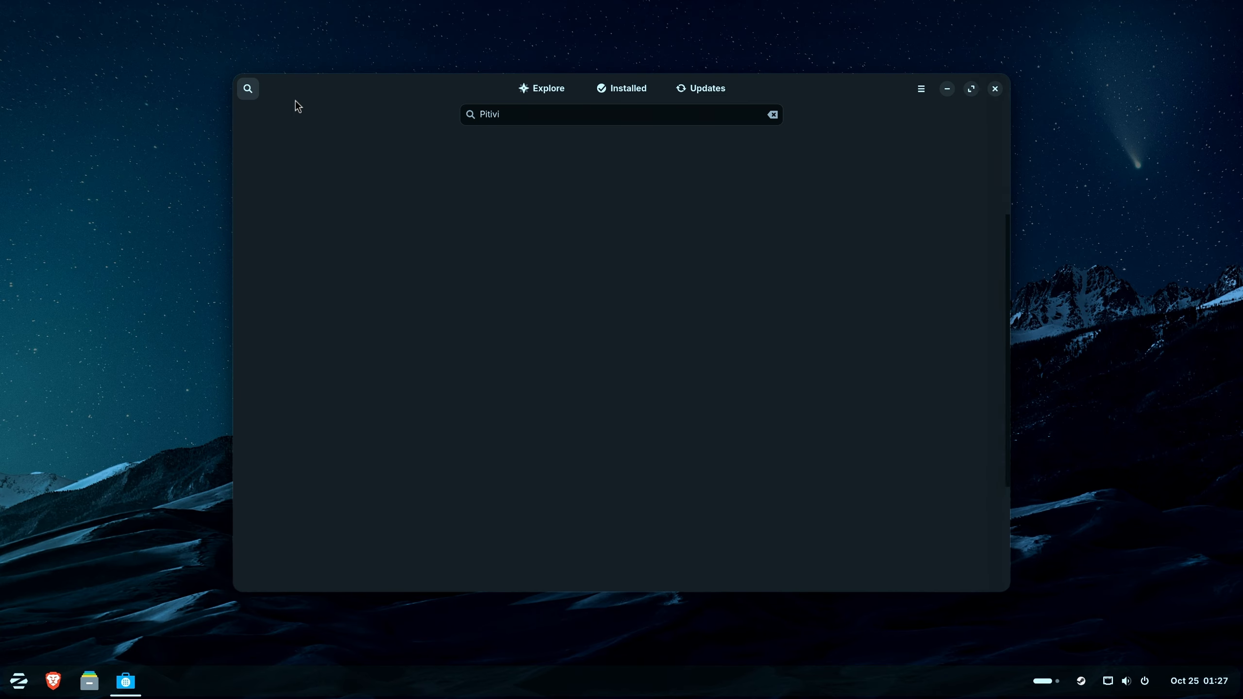
Replace the search with Gimp and start installing GNU Image Manipulation Program.
{"action": "left_click", "coordinate": [585, 113]}
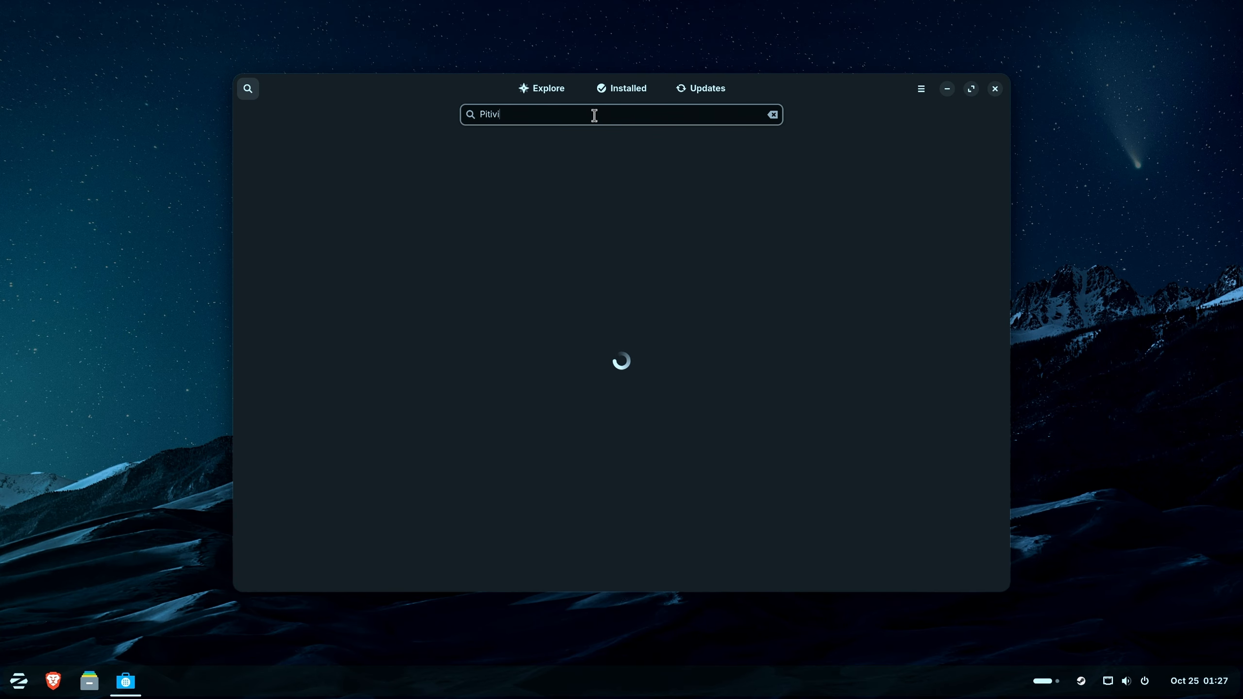
{"action": "key", "text": "ctrl+BackSpace"}
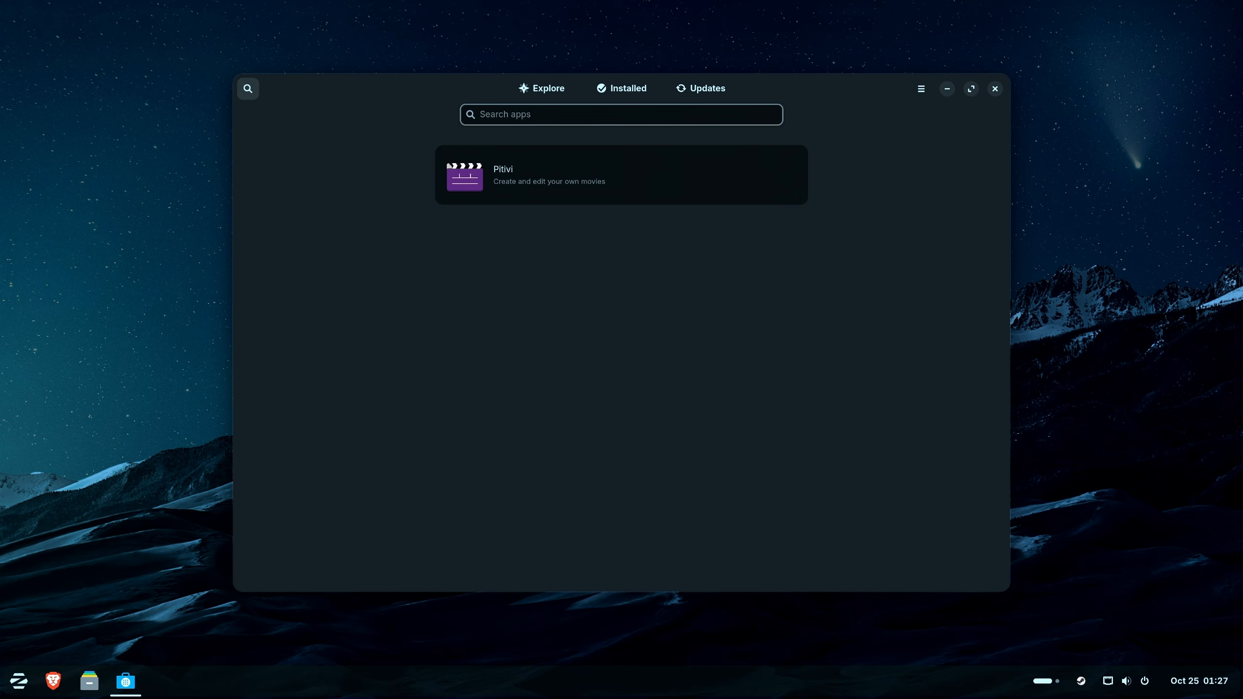
{"action": "type", "text": "Gimp"}
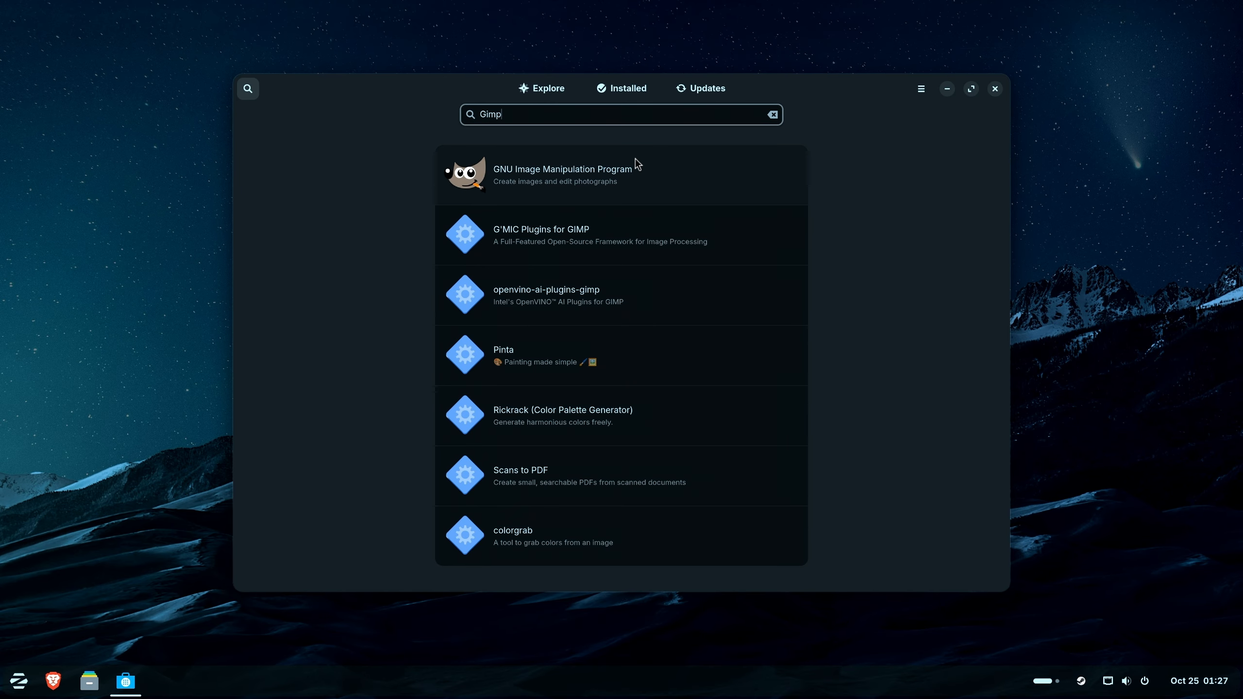
{"action": "left_click", "coordinate": [641, 164]}
{"action": "left_click", "coordinate": [852, 162]}
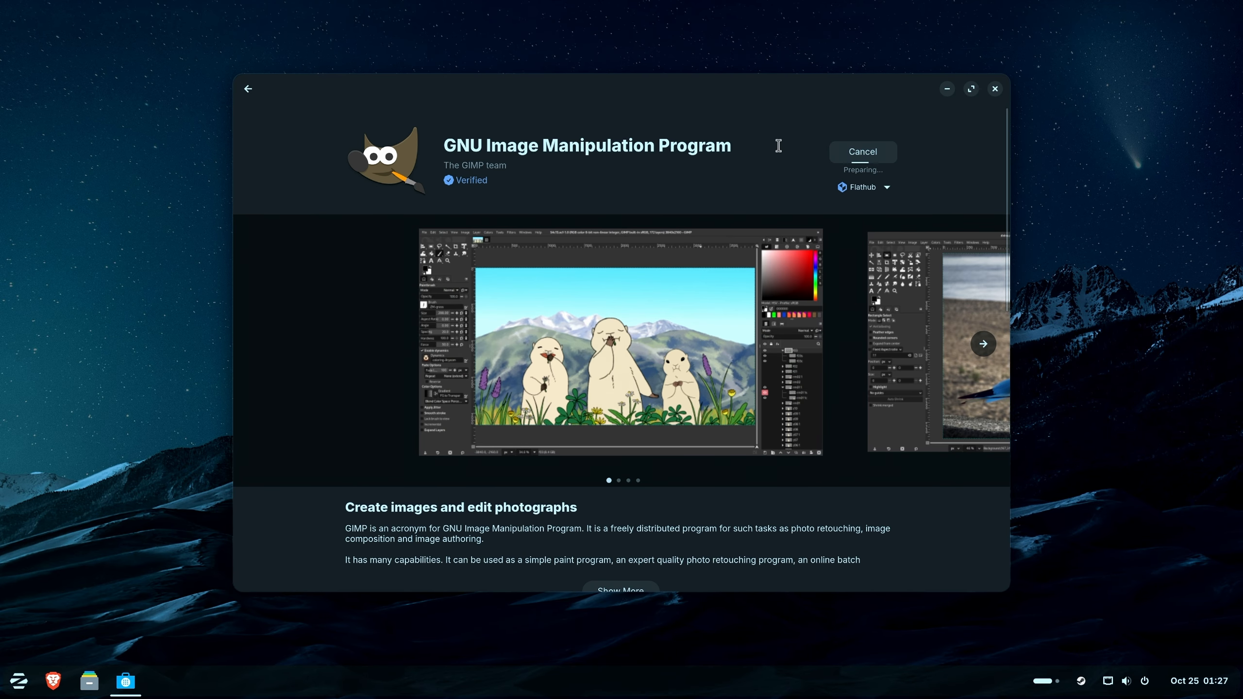
{"action": "left_click", "coordinate": [245, 90]}
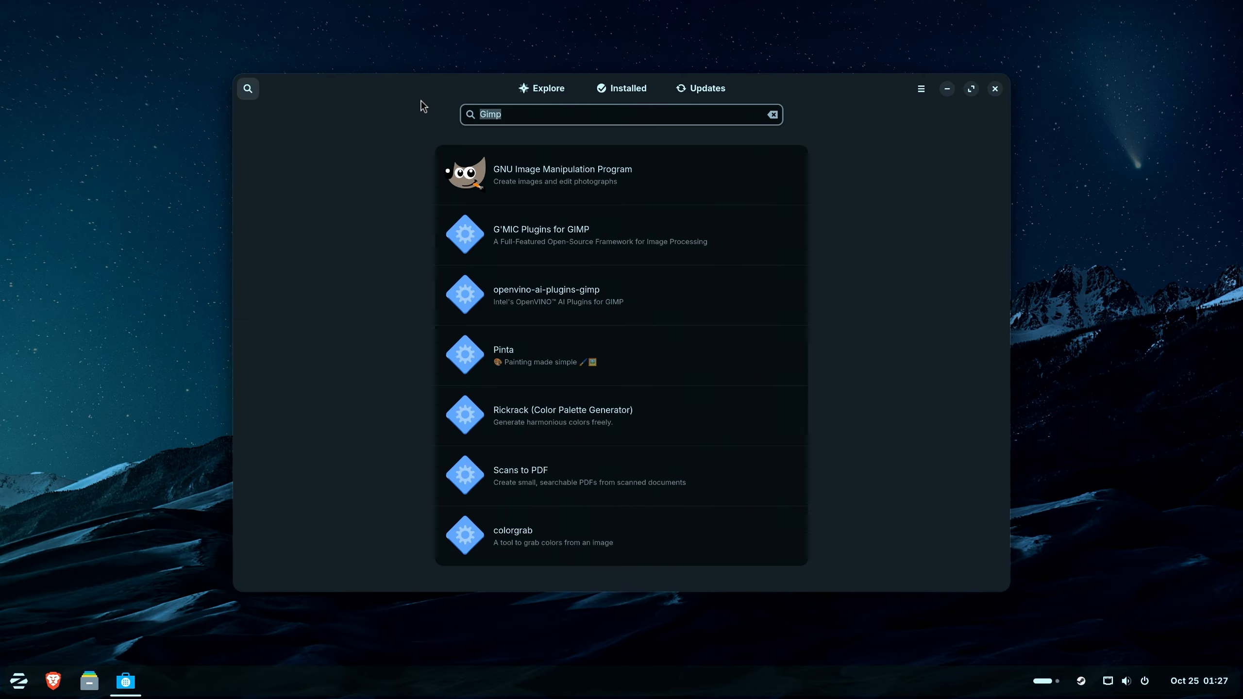
Search for Krita, start its install, and return to the Krita results.
{"action": "type", "text": "Krita"}
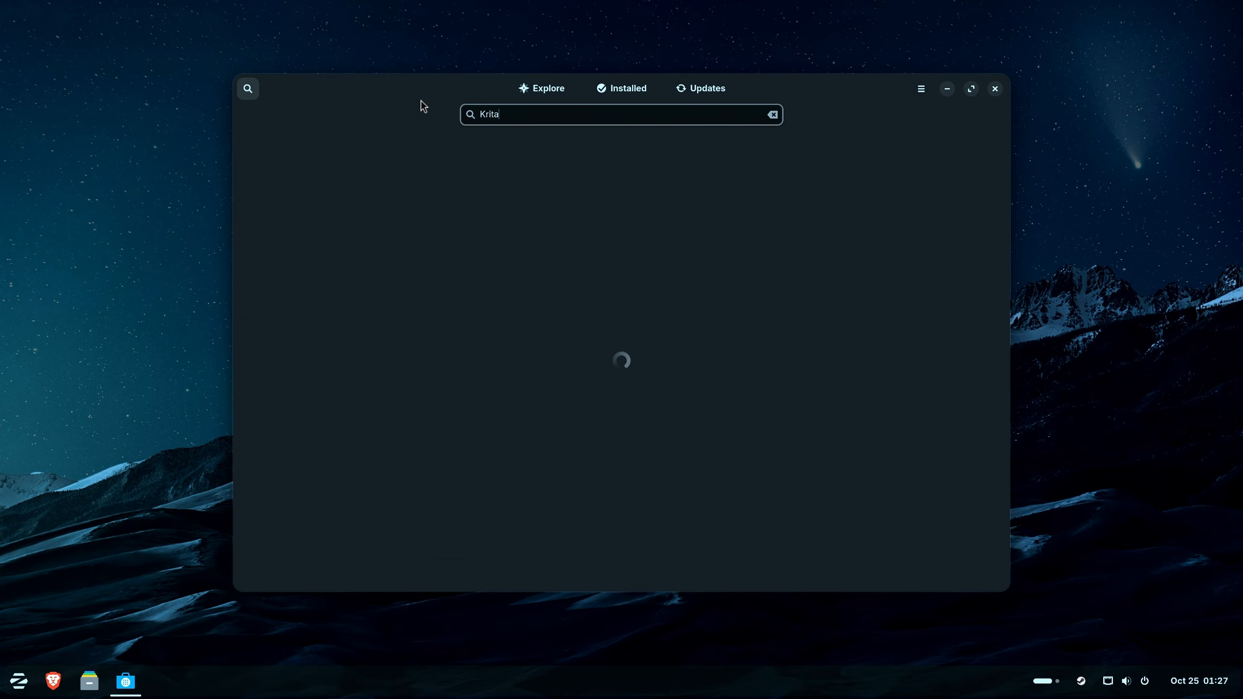
{"action": "left_click", "coordinate": [546, 186]}
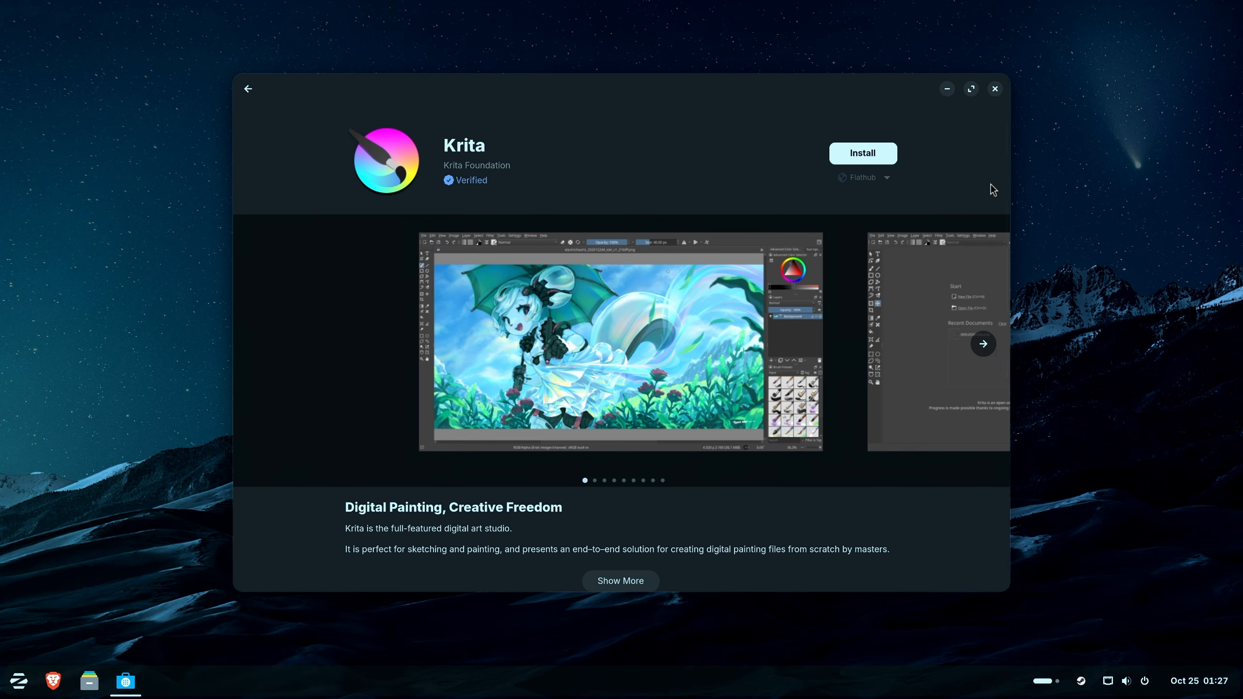
{"action": "left_click", "coordinate": [870, 157]}
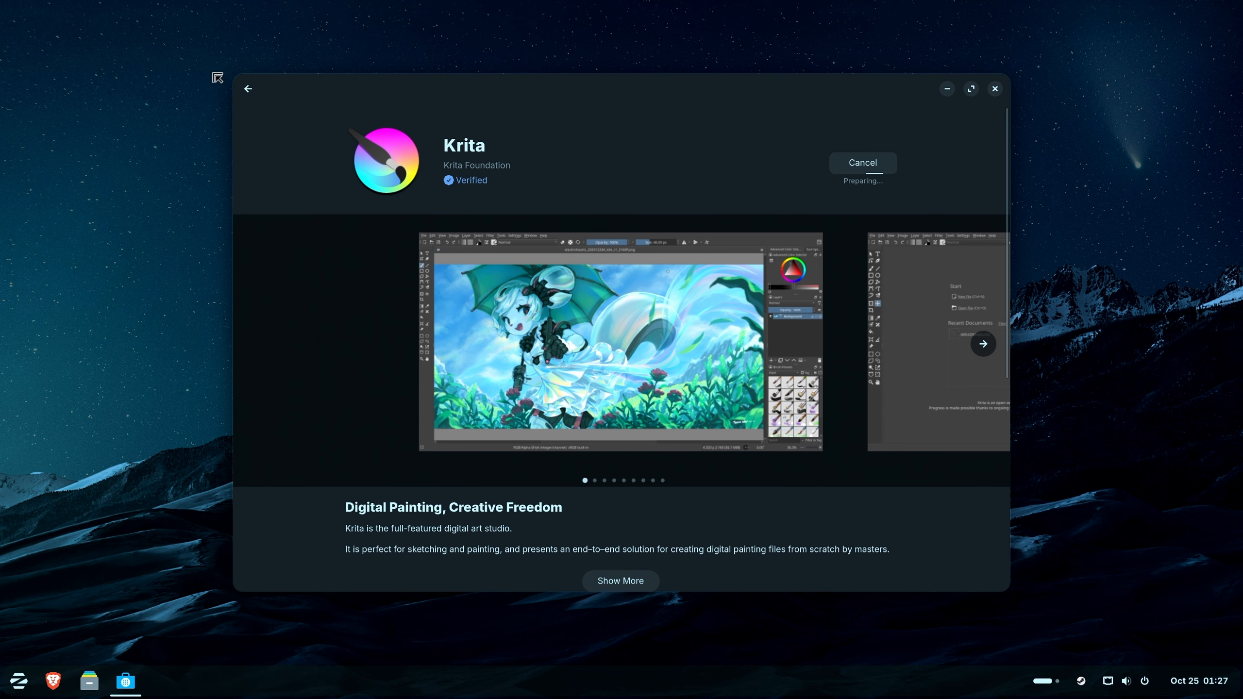
{"action": "left_click", "coordinate": [249, 88]}
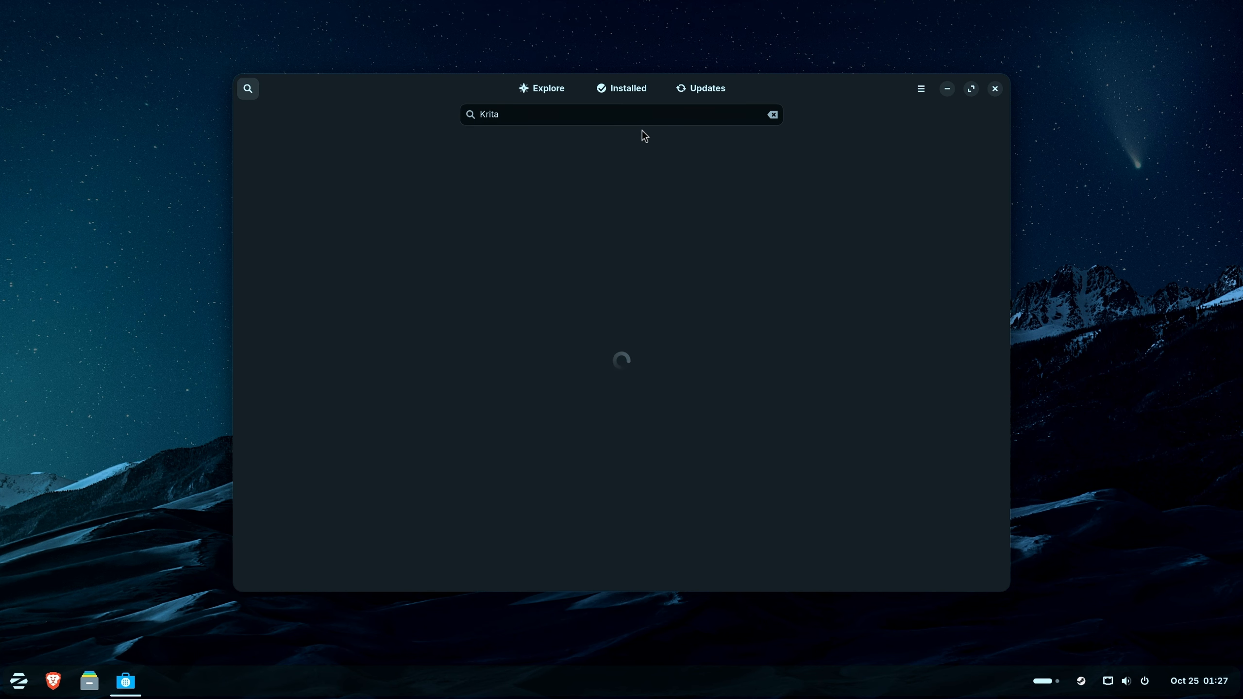
{"action": "left_click_drag", "start_coordinate": [535, 112], "coordinate": [430, 97]}
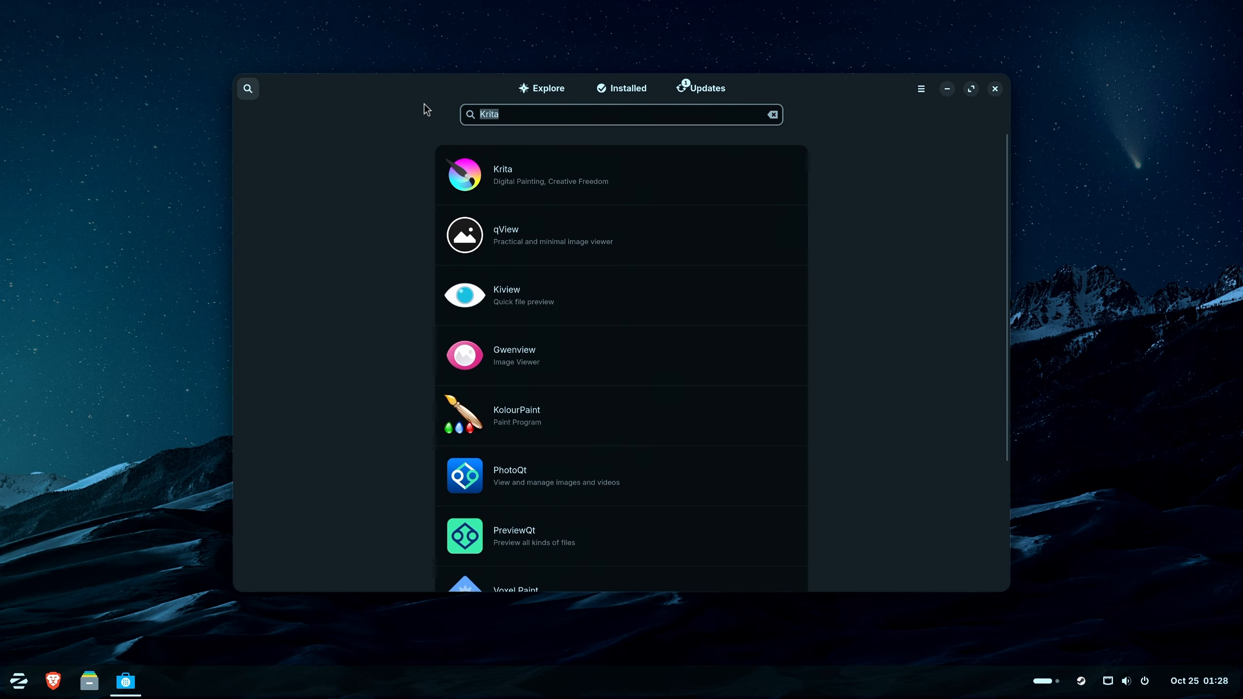
Install Blender from the Zorin OS source, authorizing with the account password, then return to its results.
{"action": "type", "text": "Blender"}
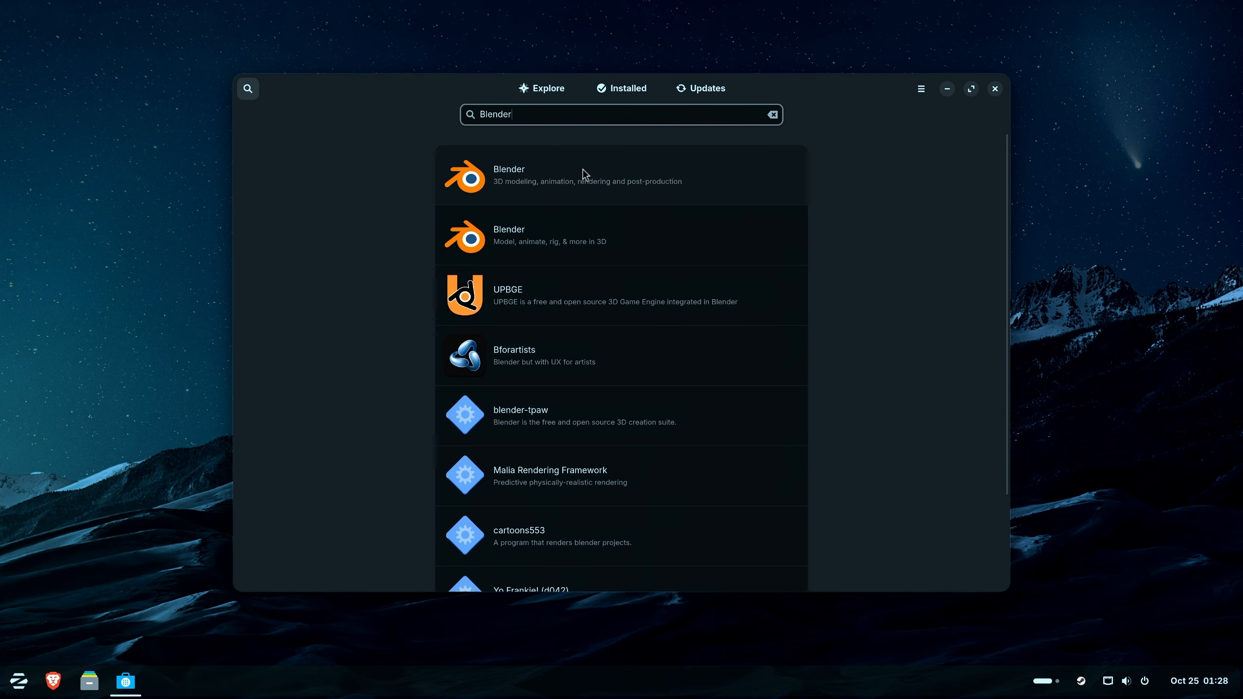
{"action": "left_click", "coordinate": [609, 177]}
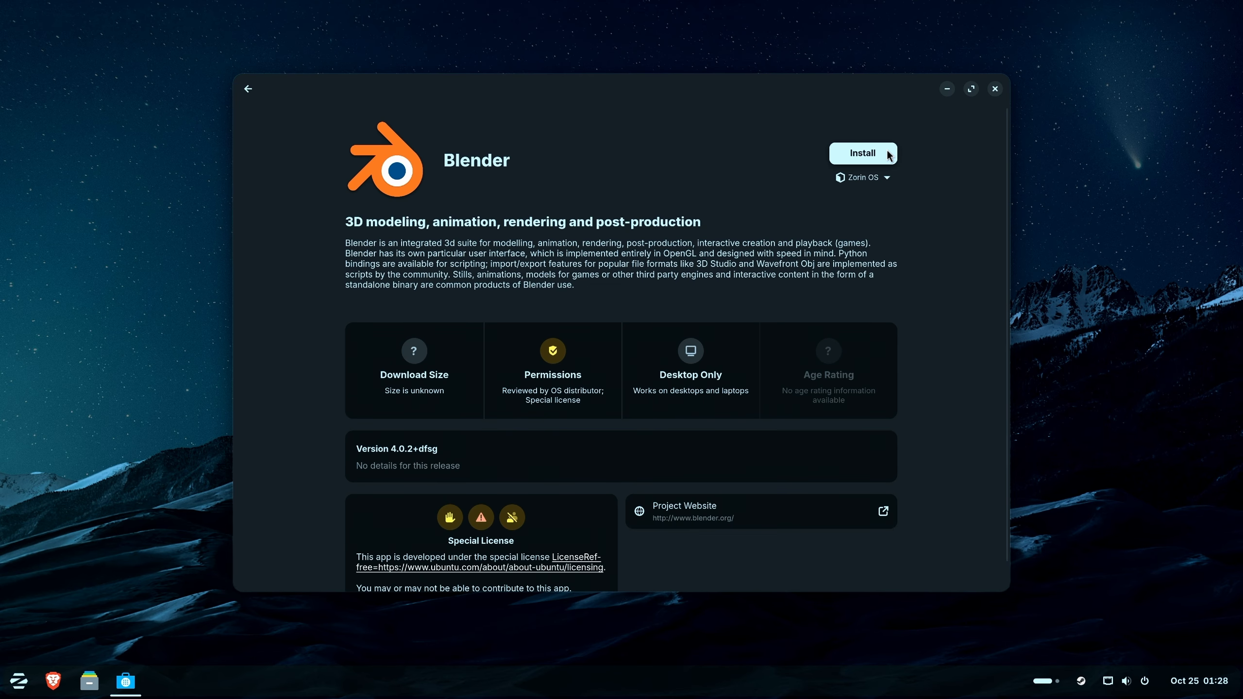
{"action": "left_click", "coordinate": [888, 155]}
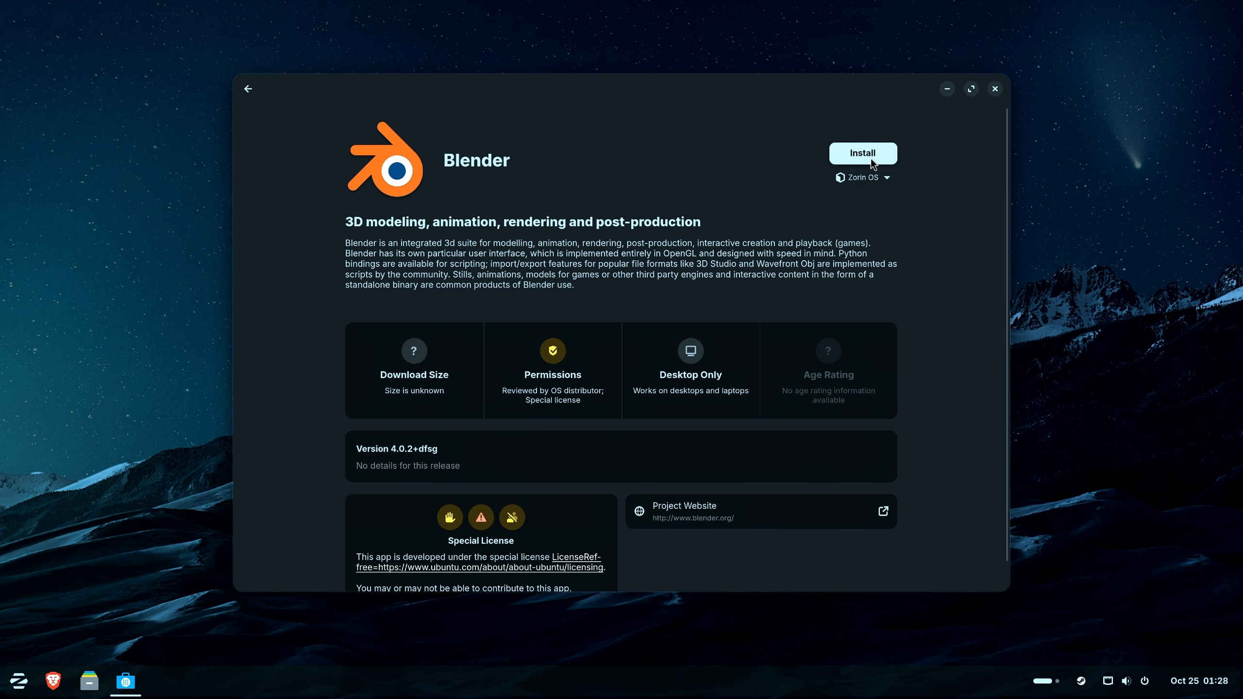
{"action": "left_click", "coordinate": [885, 152]}
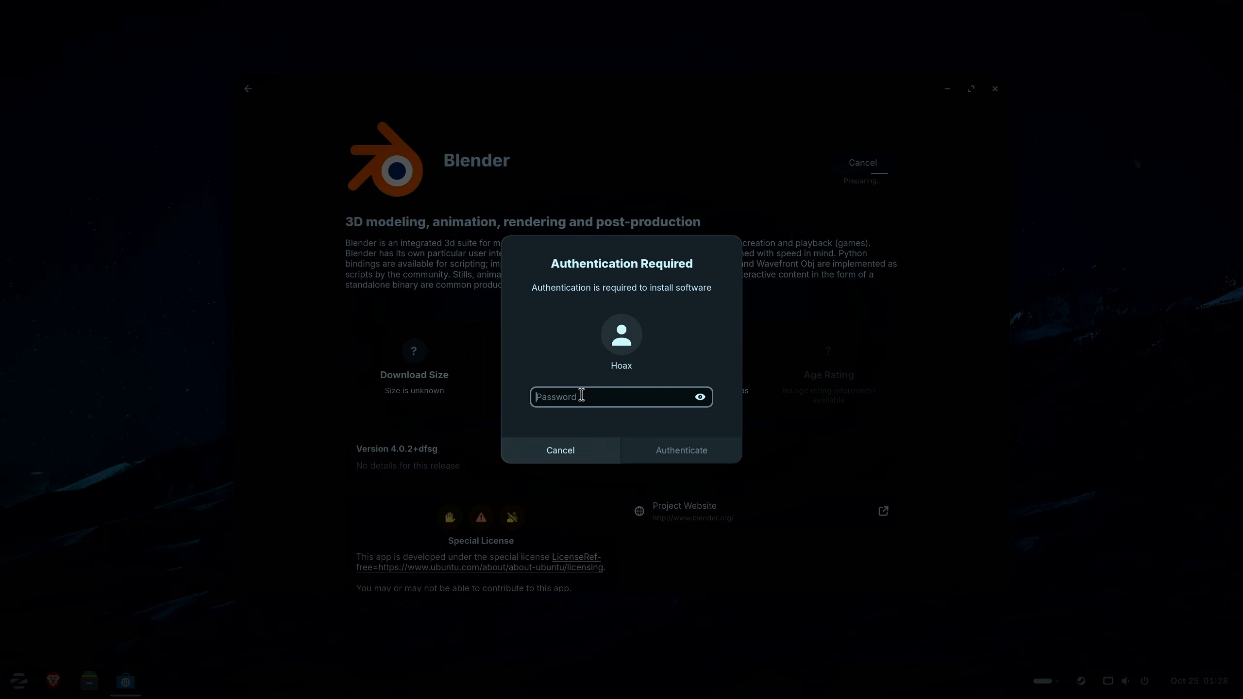
{"action": "type", "text": "*"}
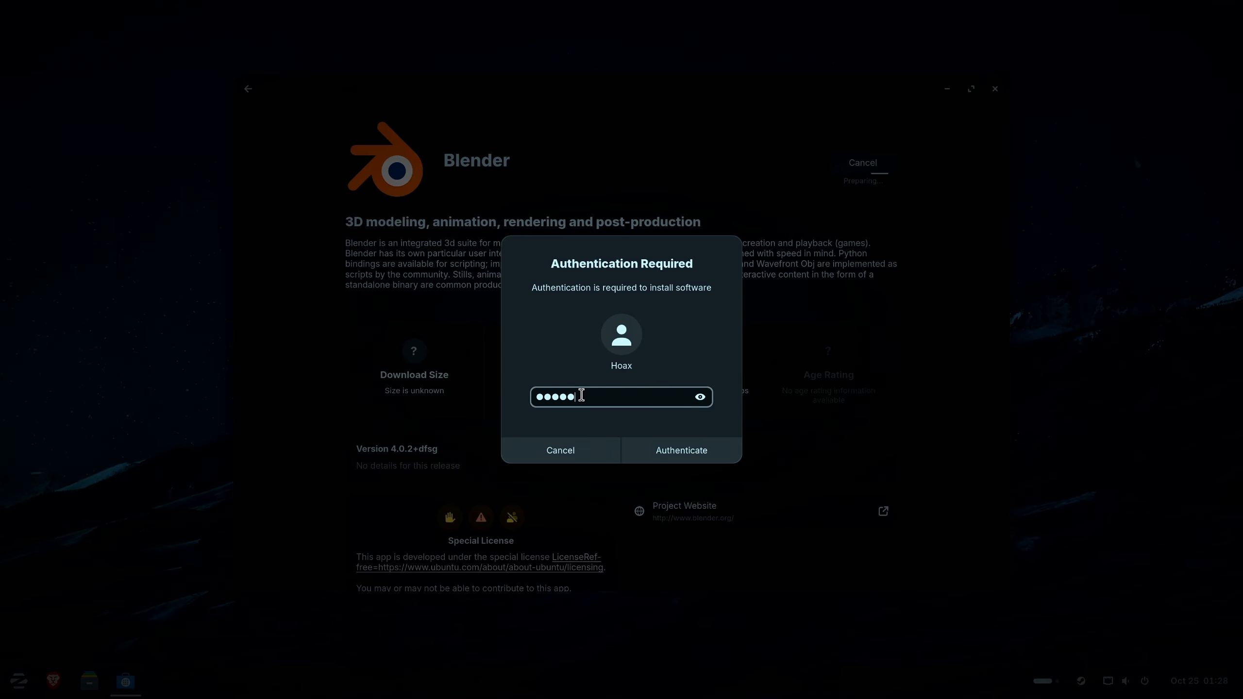
{"action": "type", "text": "****"}
{"action": "key", "text": "Return"}
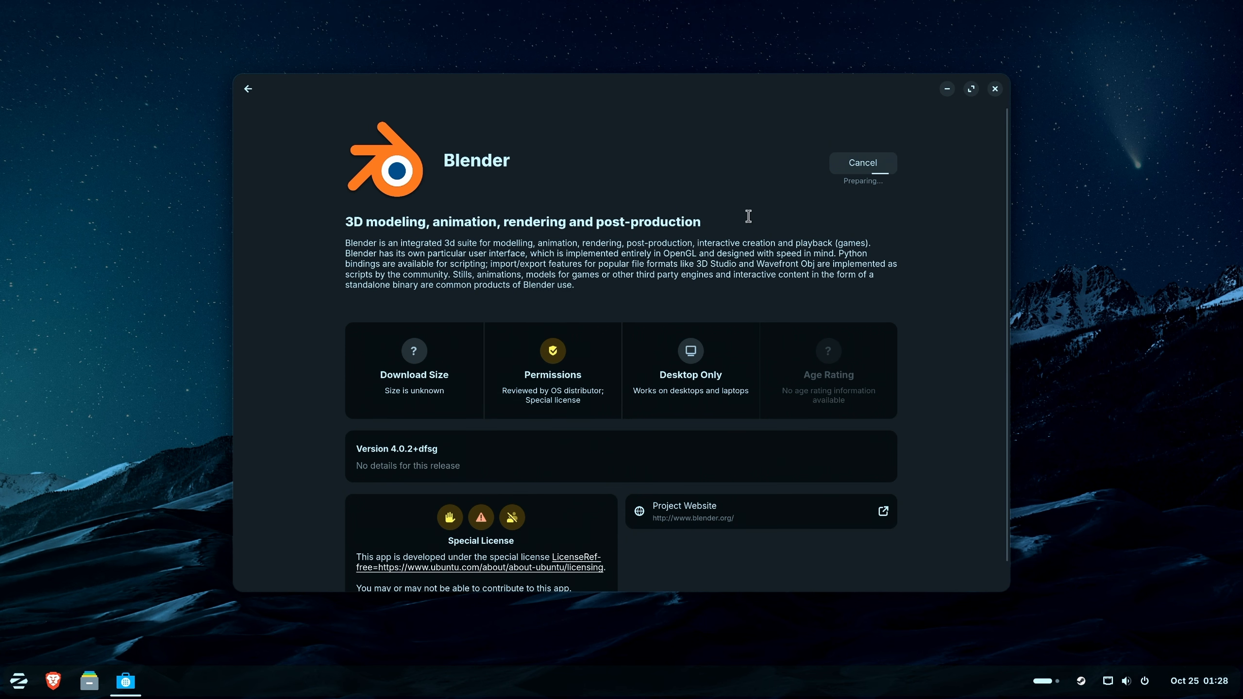
{"action": "left_click", "coordinate": [248, 89]}
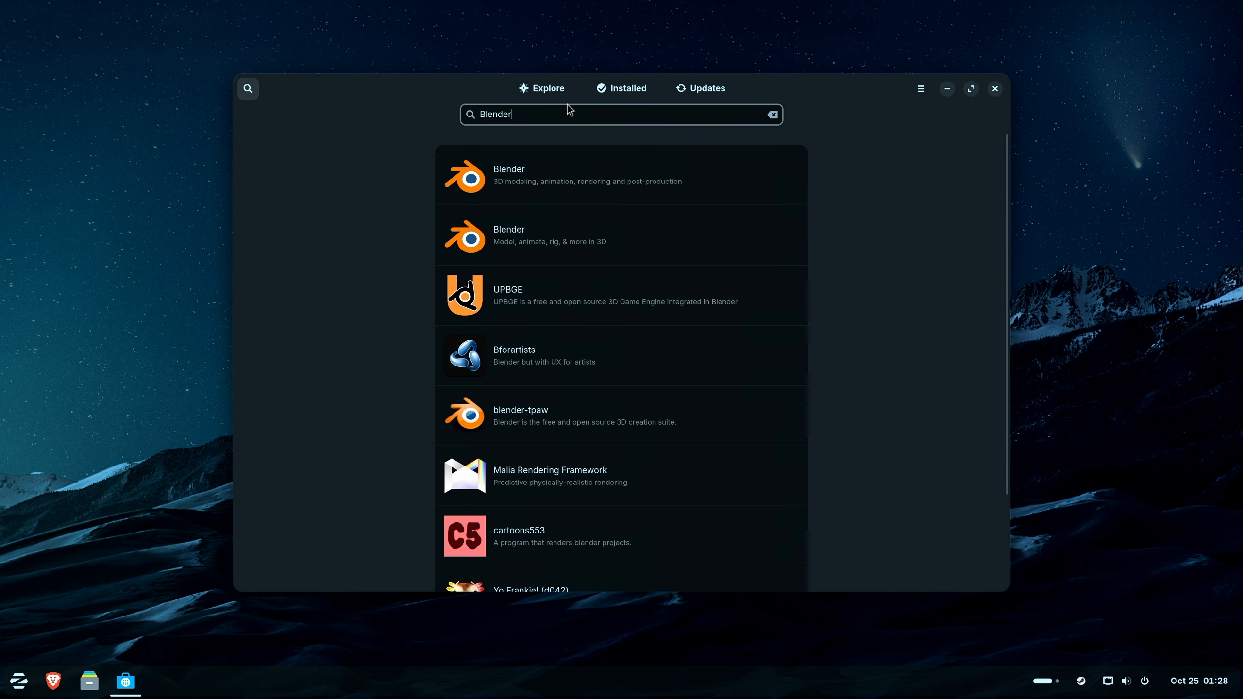
{"action": "key", "text": "ctrl+a"}
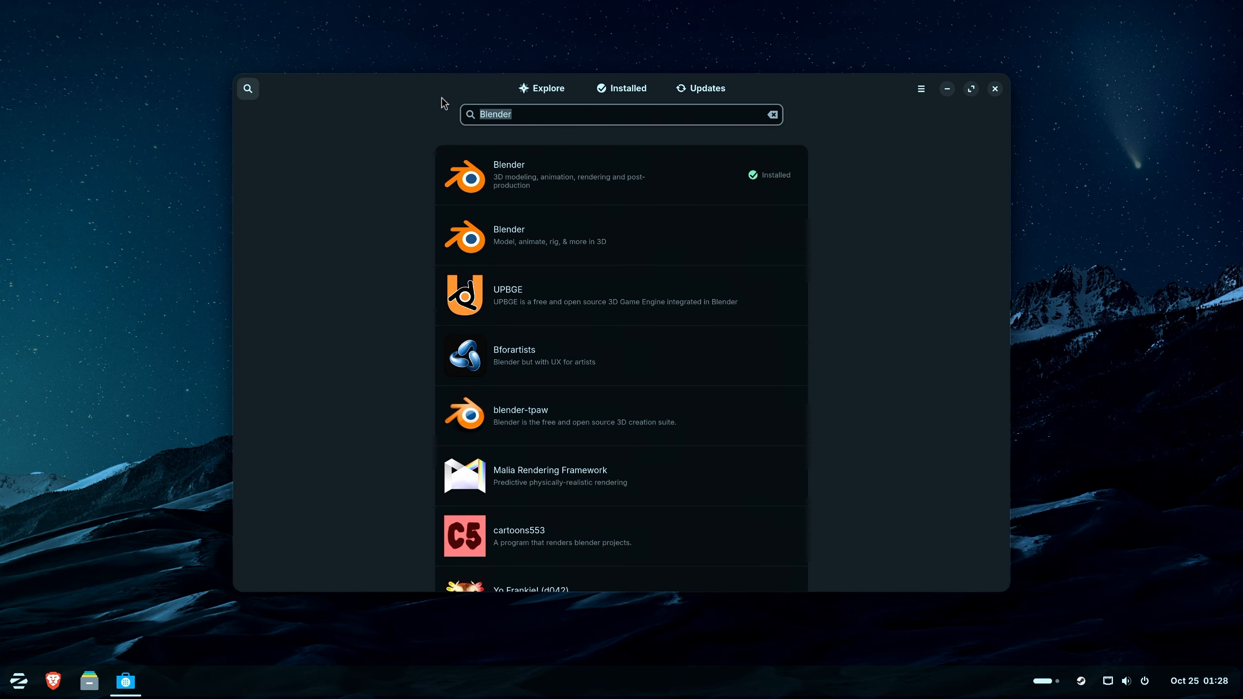
Search for Ardour and start installing it.
{"action": "type", "text": "Ardour"}
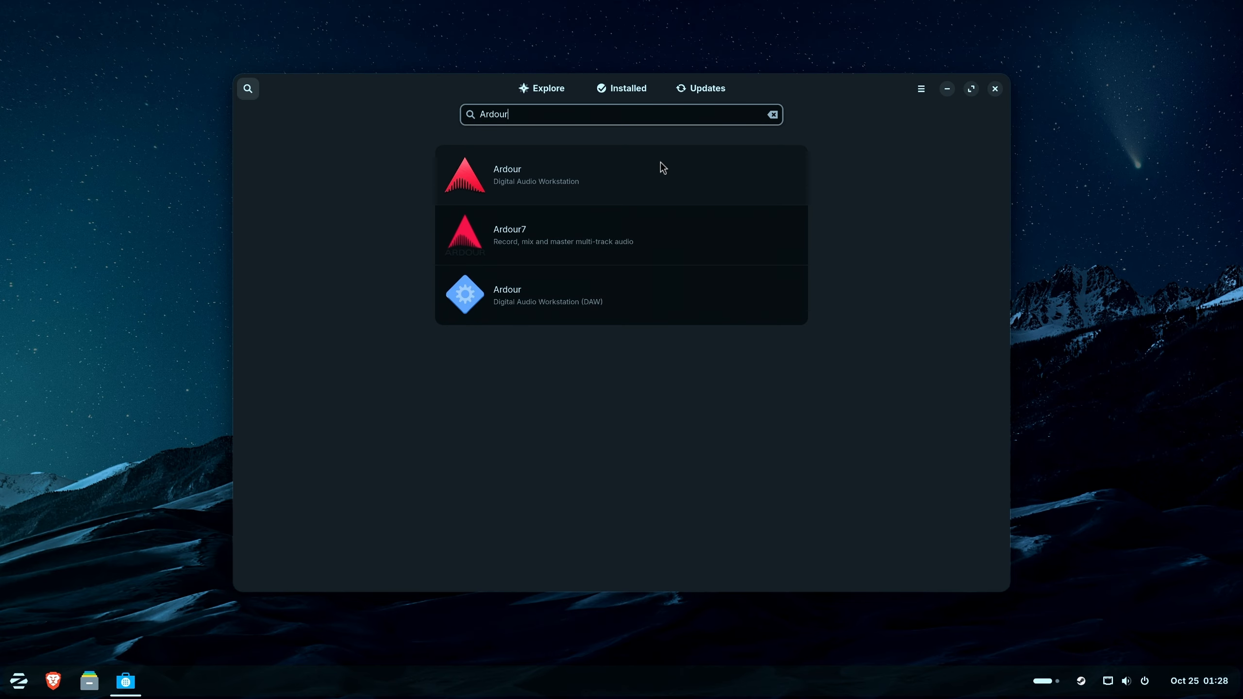
{"action": "left_click", "coordinate": [662, 163]}
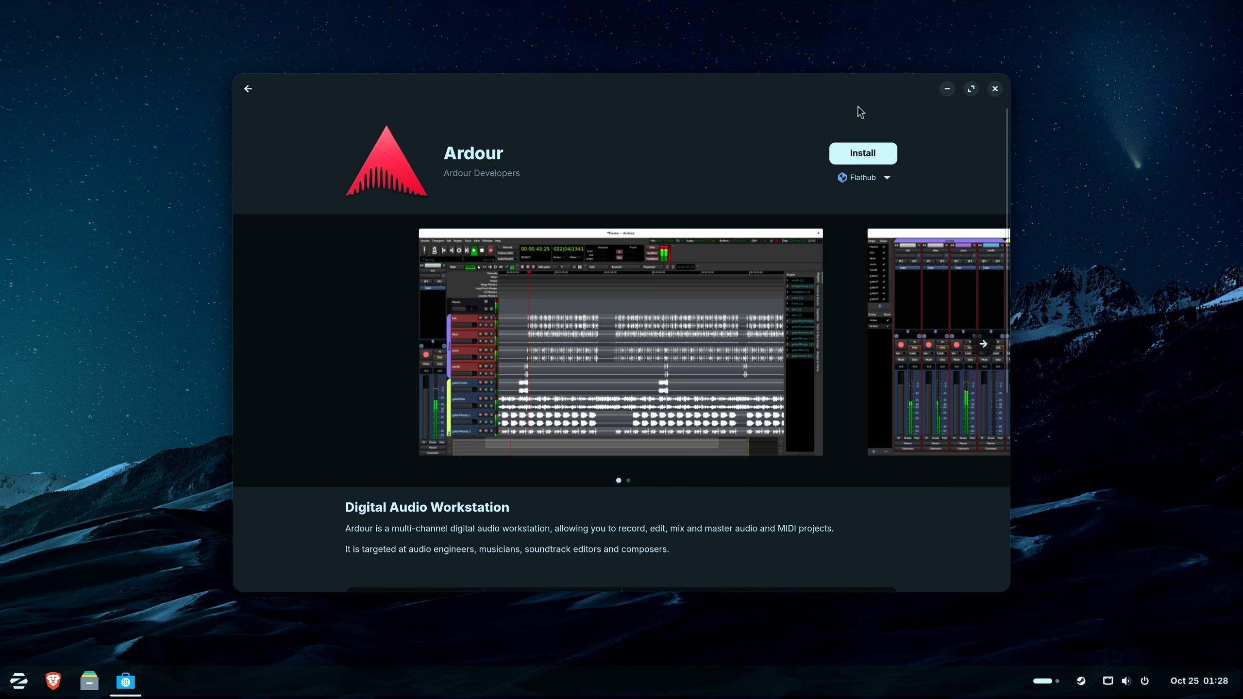
{"action": "left_click", "coordinate": [870, 156]}
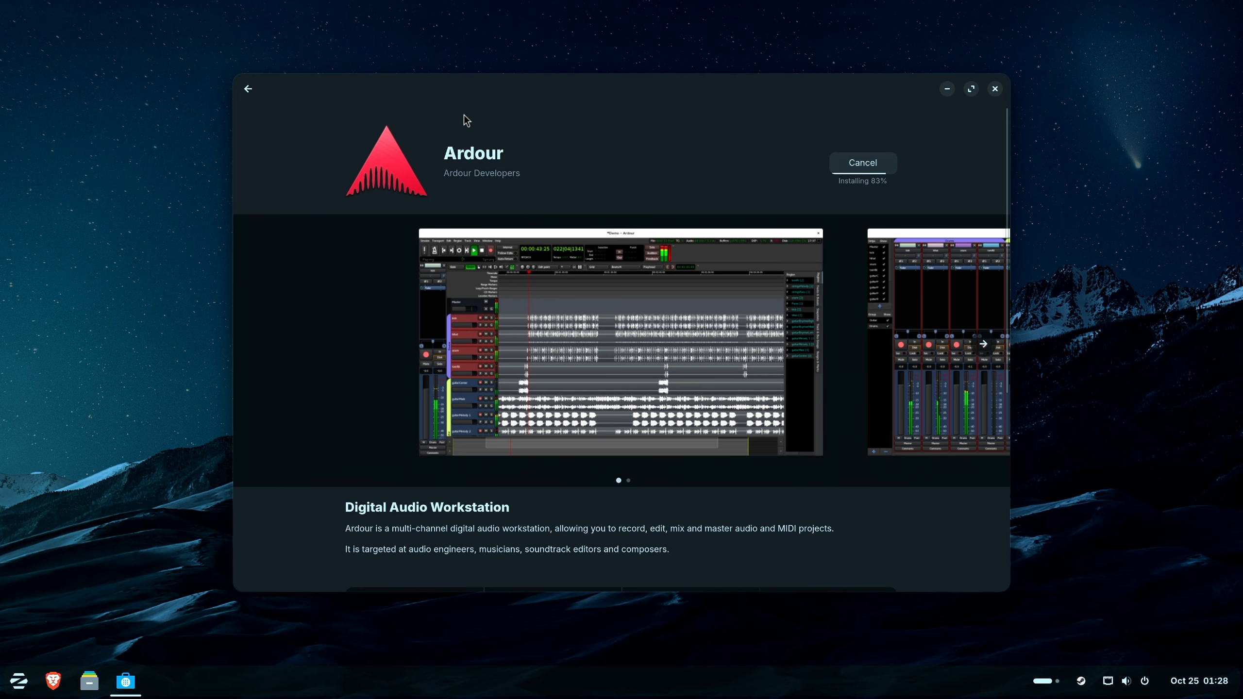
{"action": "left_click", "coordinate": [248, 90]}
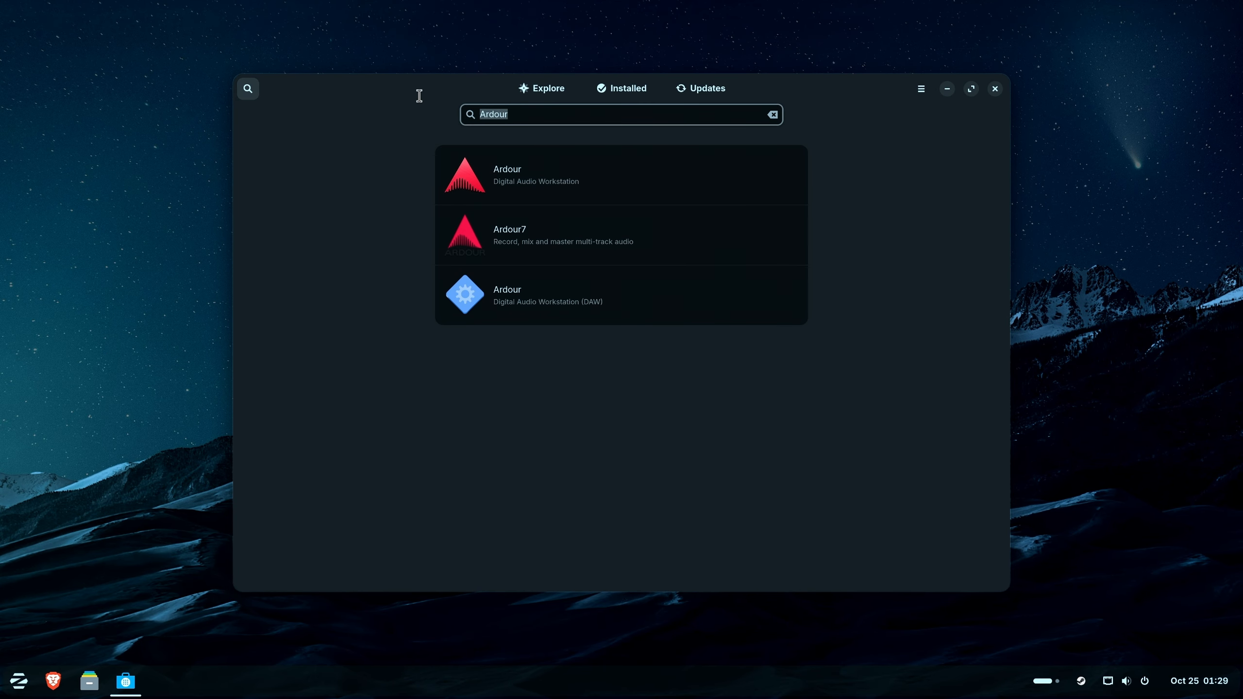
Search for Audacity and start installing it.
{"action": "type", "text": "Auda"}
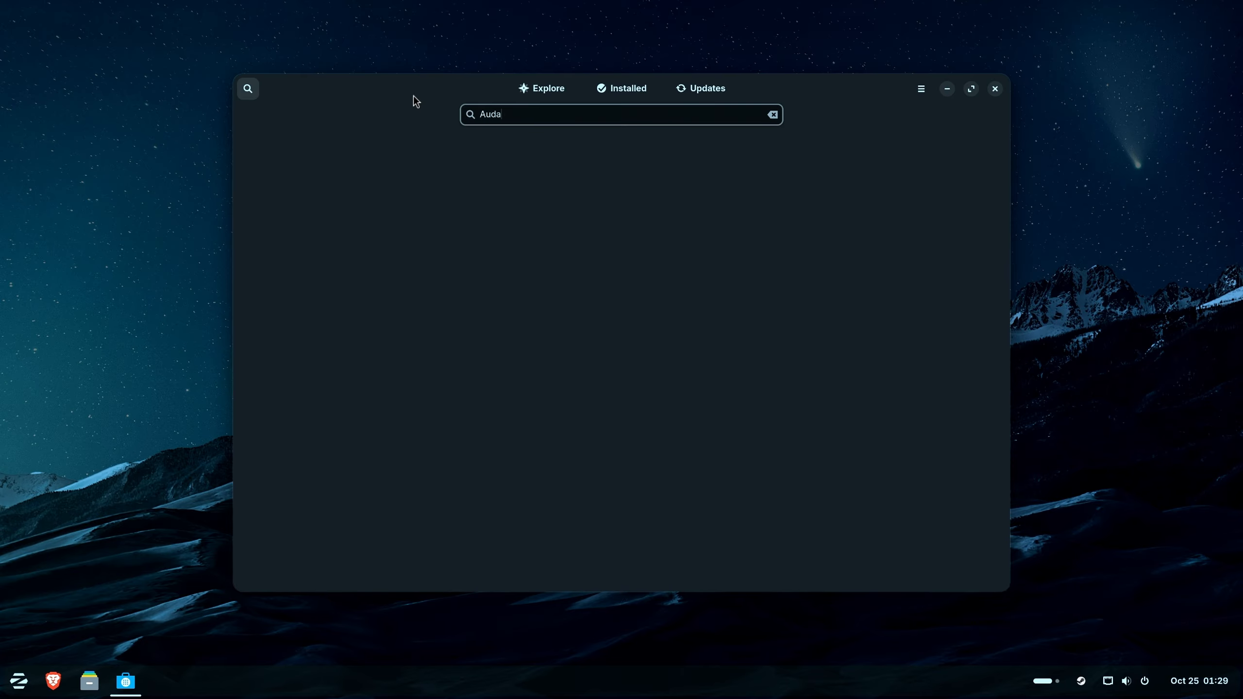
{"action": "type", "text": "city"}
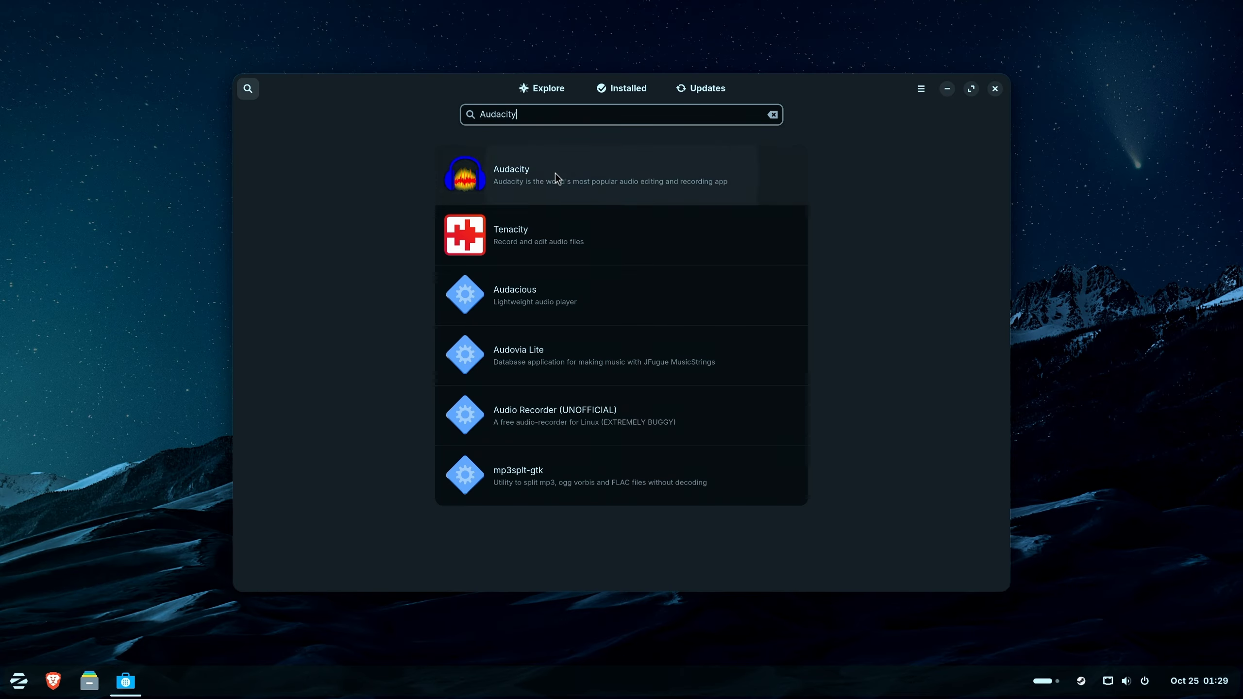
{"action": "left_click", "coordinate": [556, 172]}
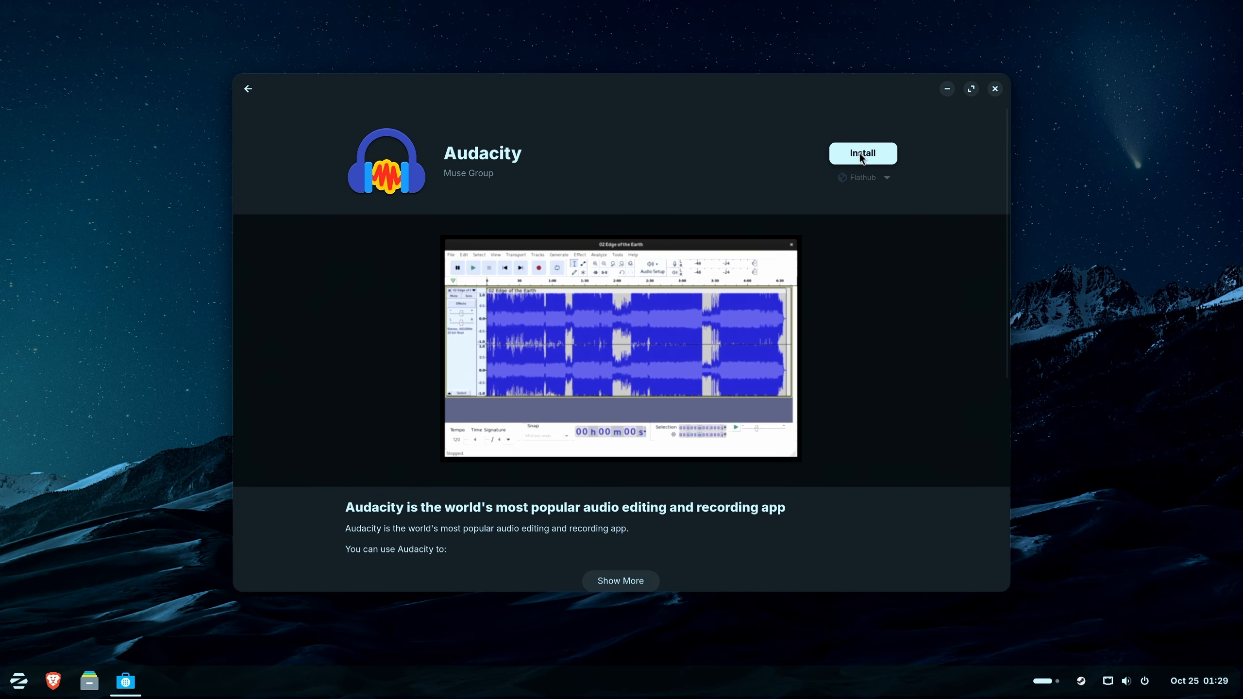
{"action": "left_click", "coordinate": [865, 155]}
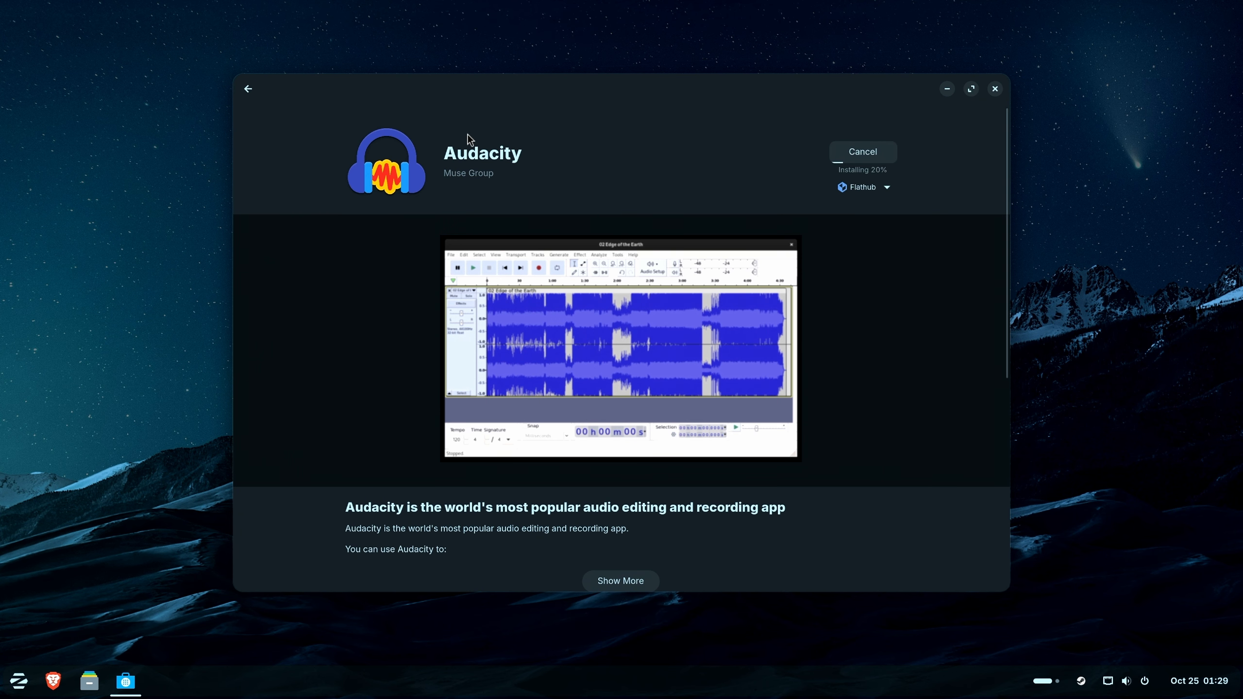
{"action": "left_click", "coordinate": [245, 93]}
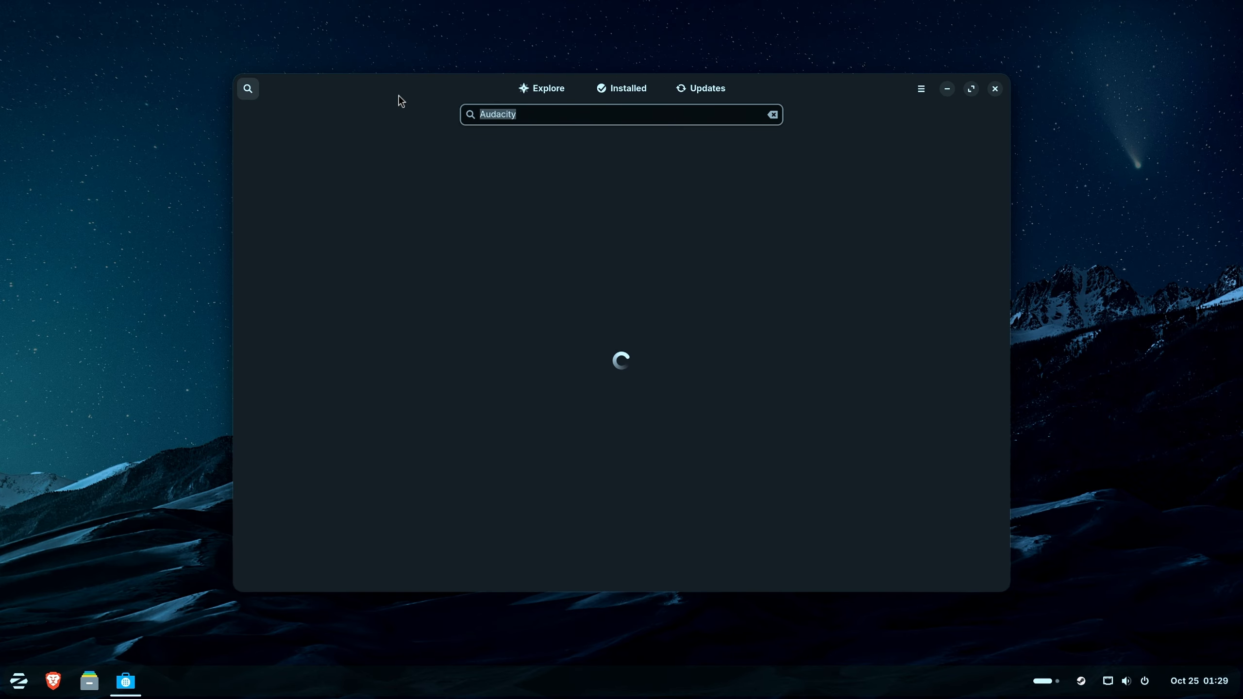
Replace the search with Inkscape and start installing it.
{"action": "key", "text": "BackSpace"}
{"action": "type", "text": "Inkscape"}
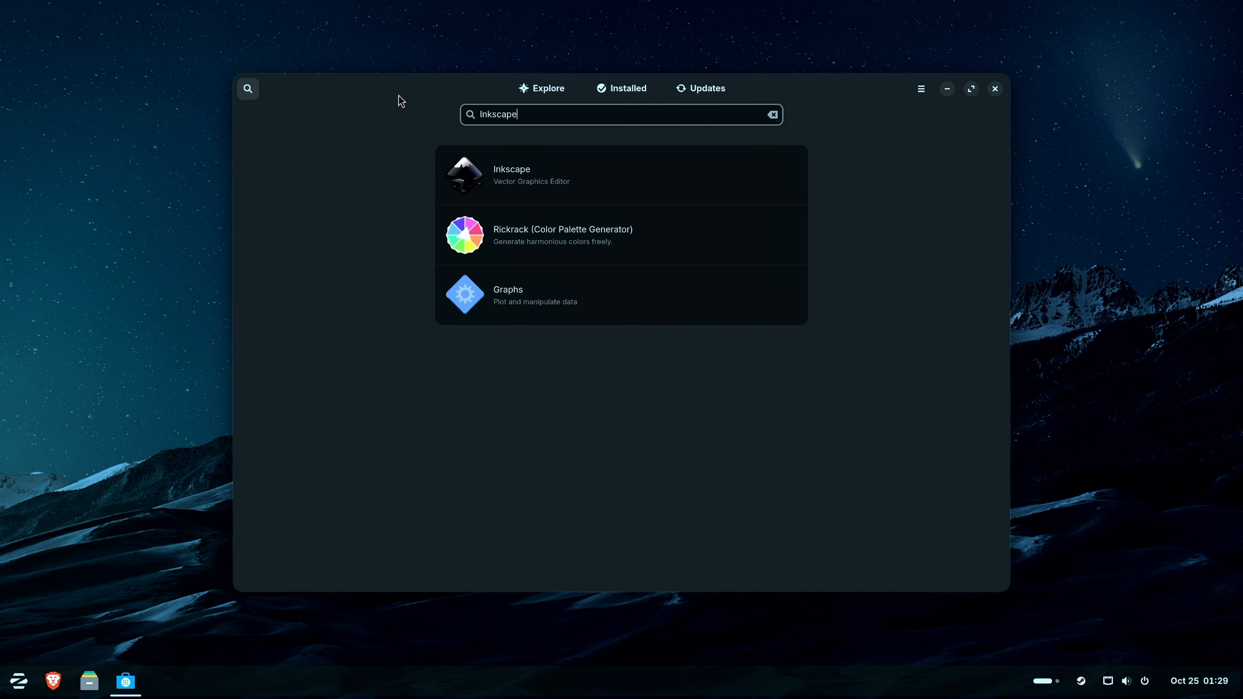
{"action": "left_click", "coordinate": [531, 184]}
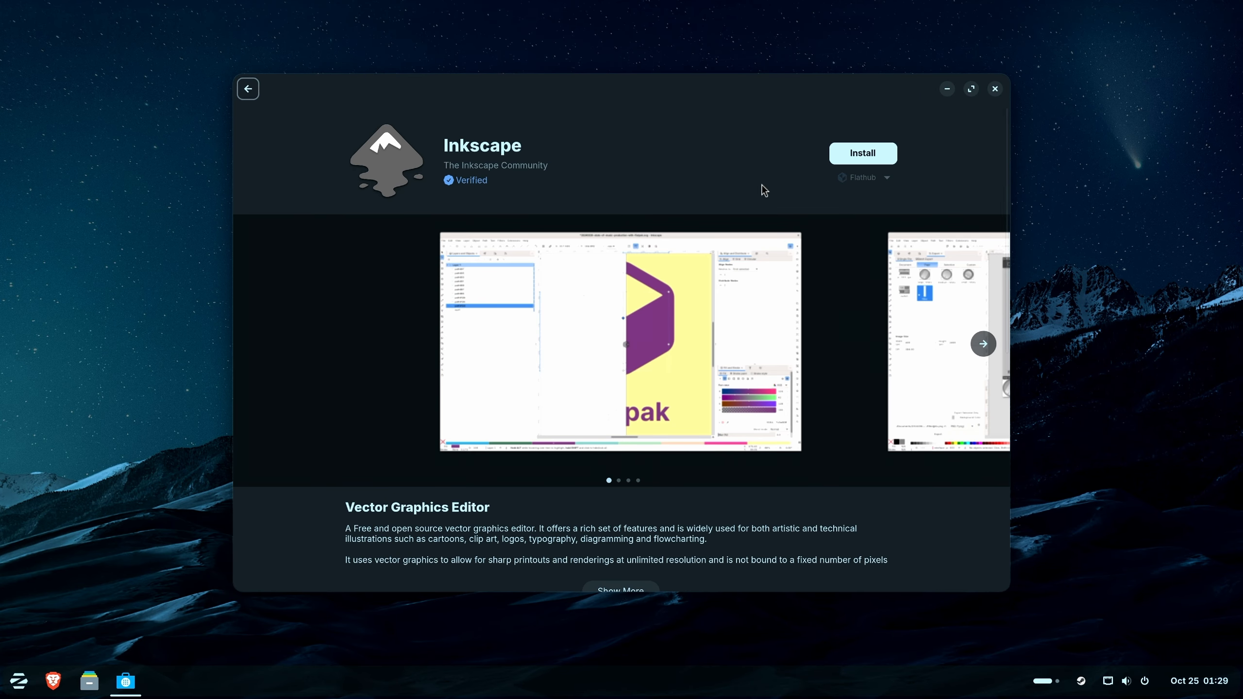
{"action": "left_click", "coordinate": [856, 154]}
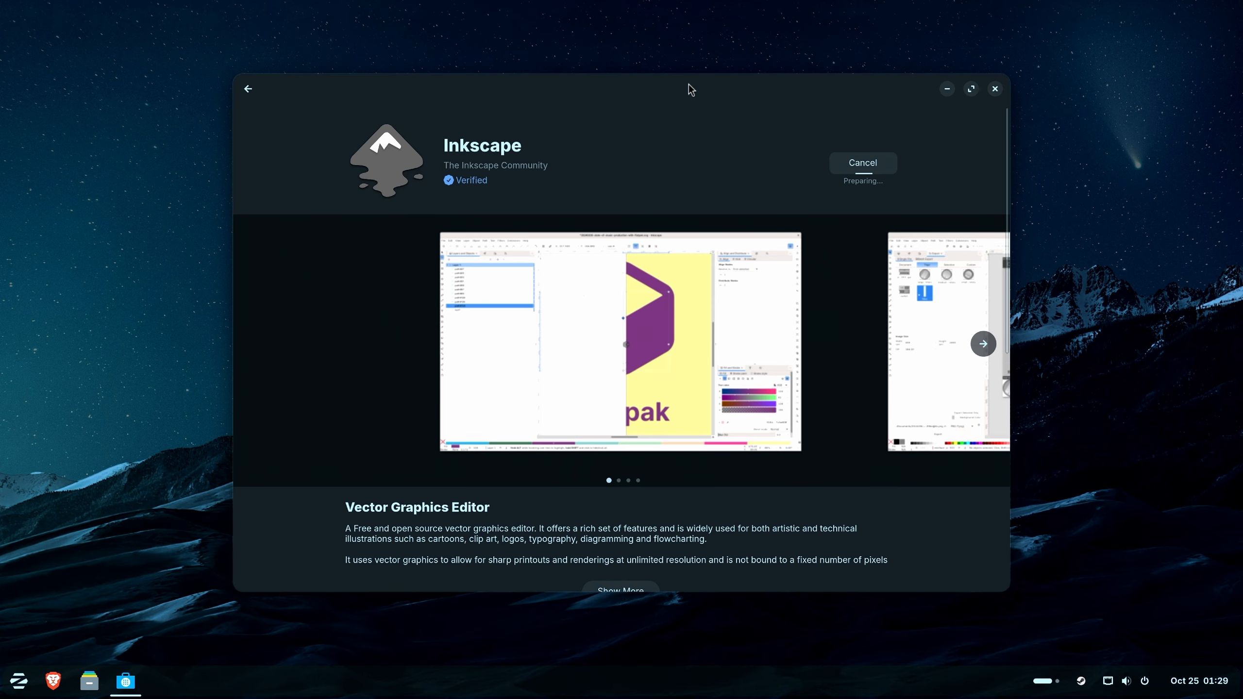
{"action": "left_click", "coordinate": [249, 90]}
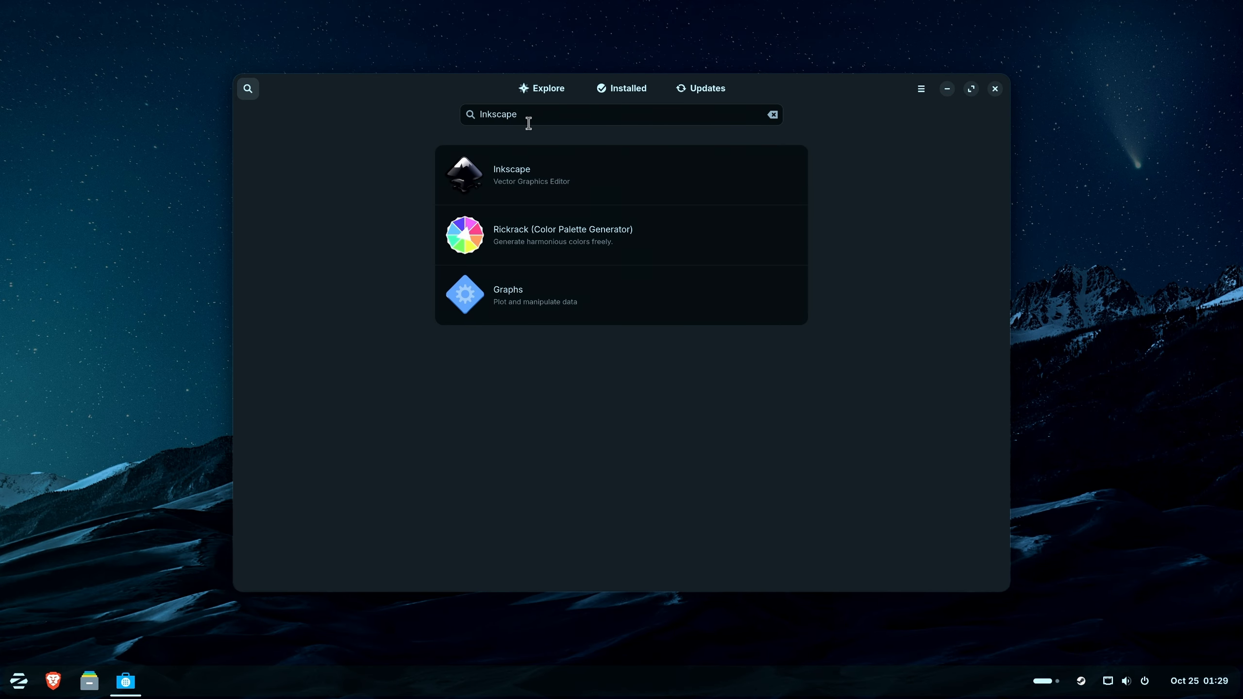
Replace the search with Scribus and start installing it.
{"action": "left_click_drag", "start_coordinate": [536, 120], "coordinate": [469, 103]}
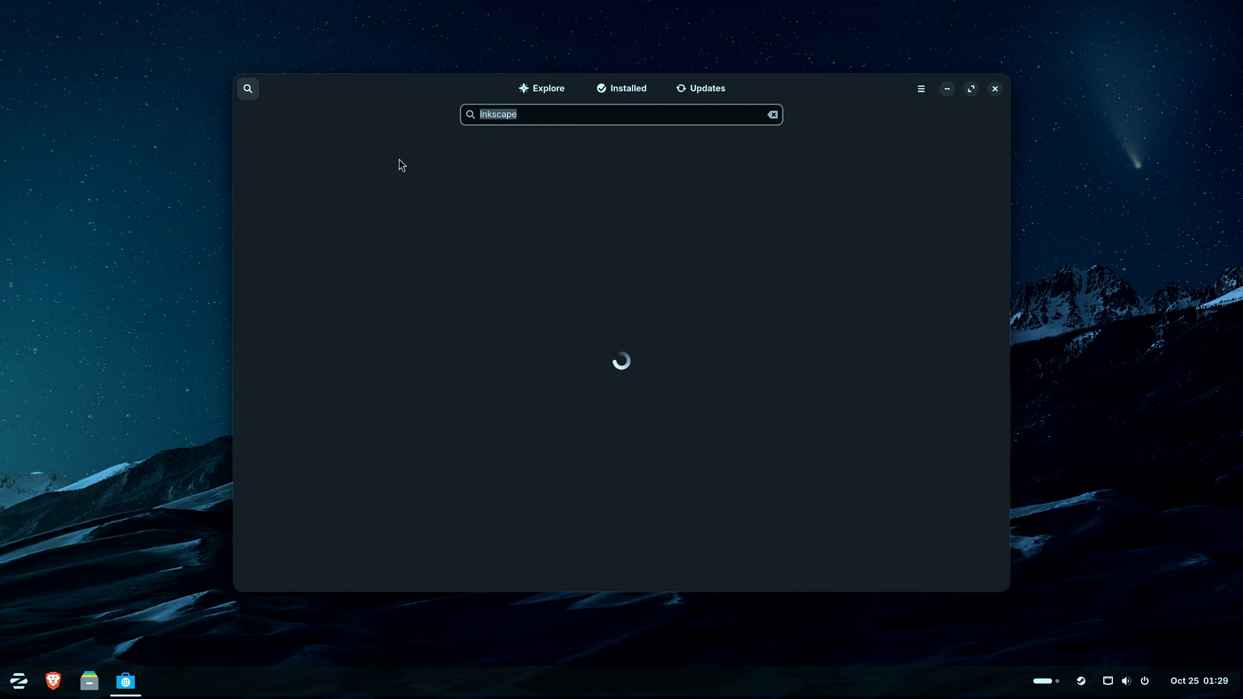
{"action": "type", "text": "Scribus"}
{"action": "left_click", "coordinate": [576, 175]}
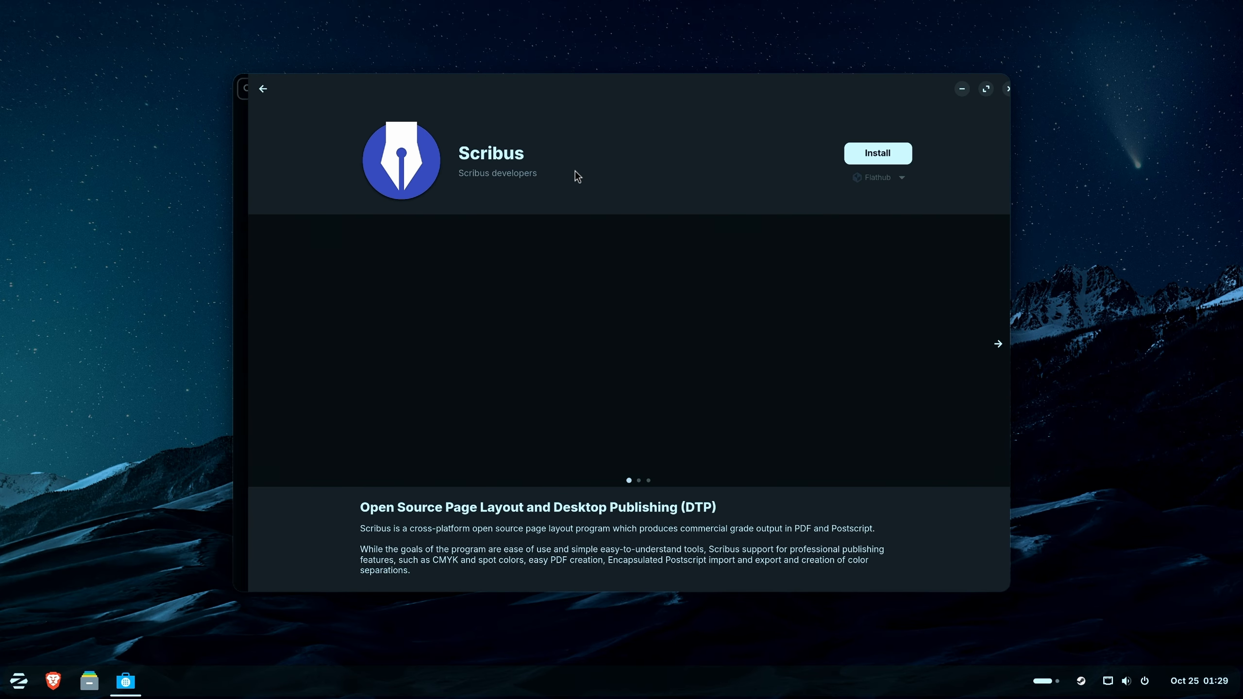
{"action": "left_click", "coordinate": [875, 150]}
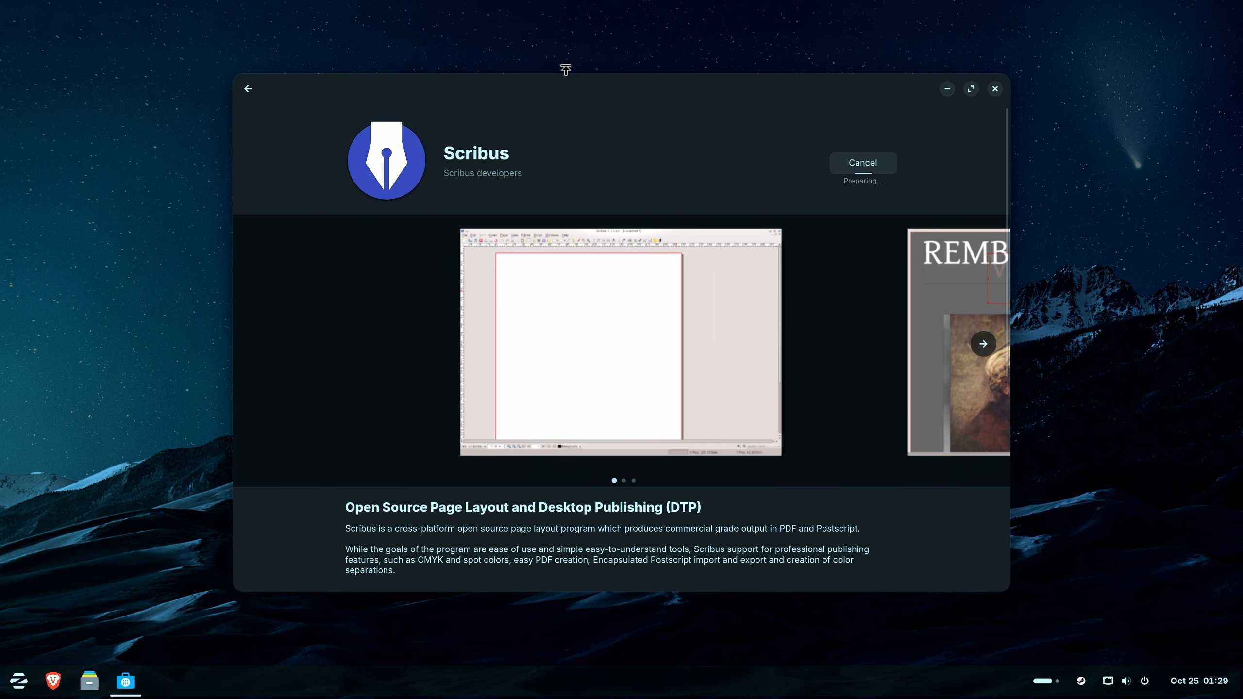
{"action": "left_click", "coordinate": [248, 90]}
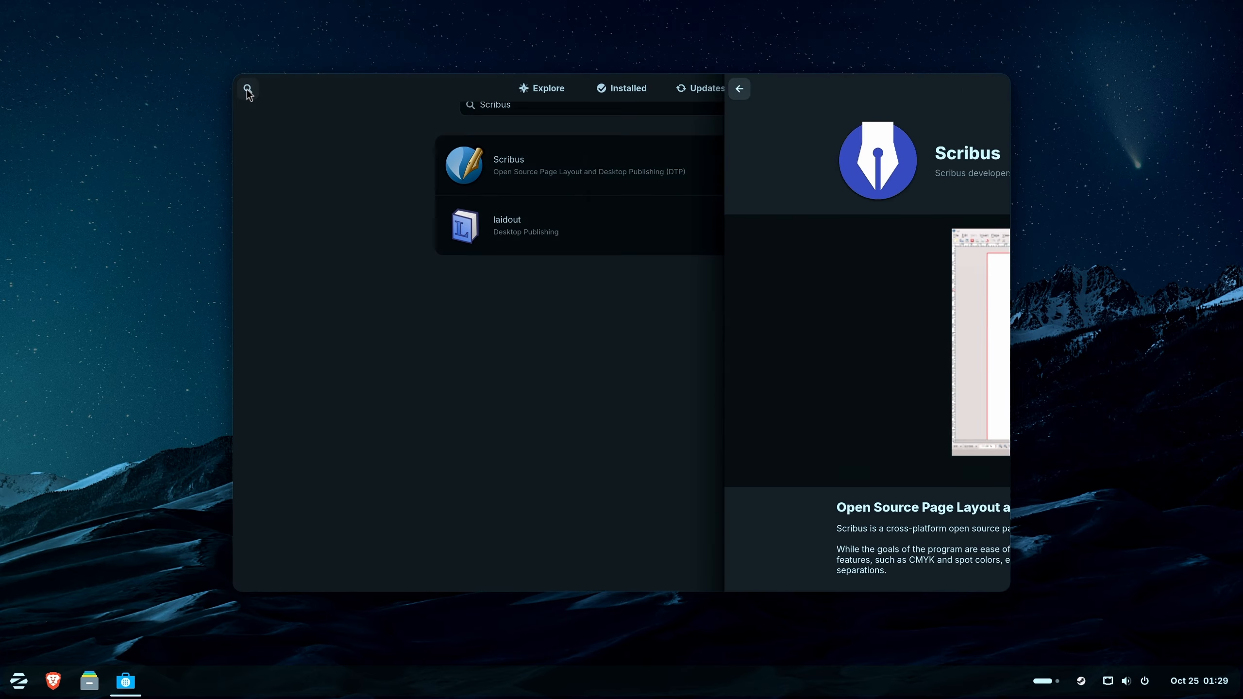
Search for Darktable, install darktable, and return to its search results.
{"action": "left_click_drag", "start_coordinate": [539, 116], "coordinate": [445, 105]}
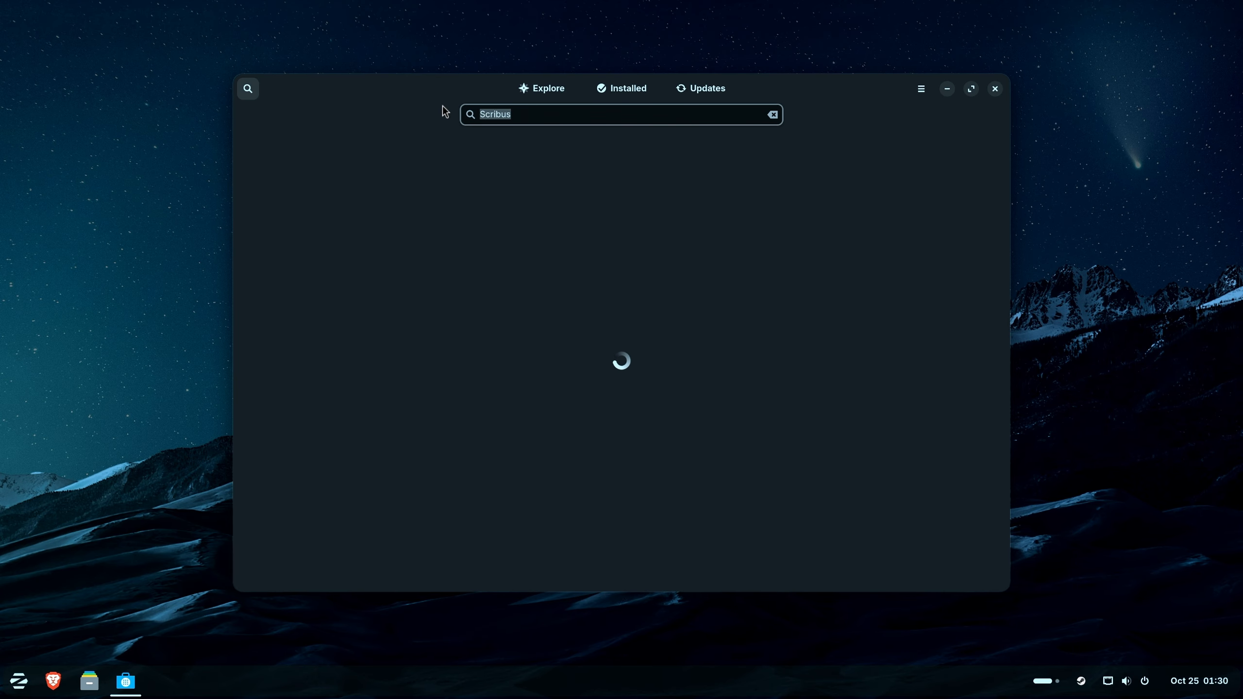
{"action": "type", "text": "Darktable"}
{"action": "left_click", "coordinate": [569, 175]}
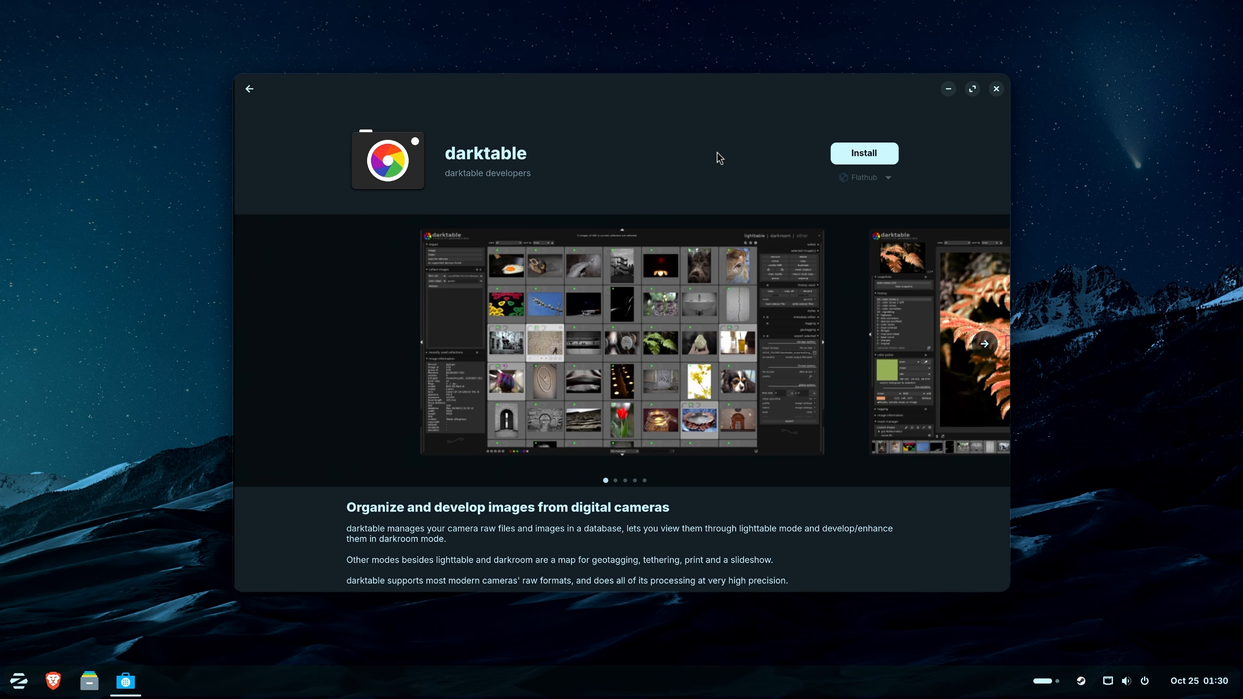
{"action": "left_click", "coordinate": [862, 153]}
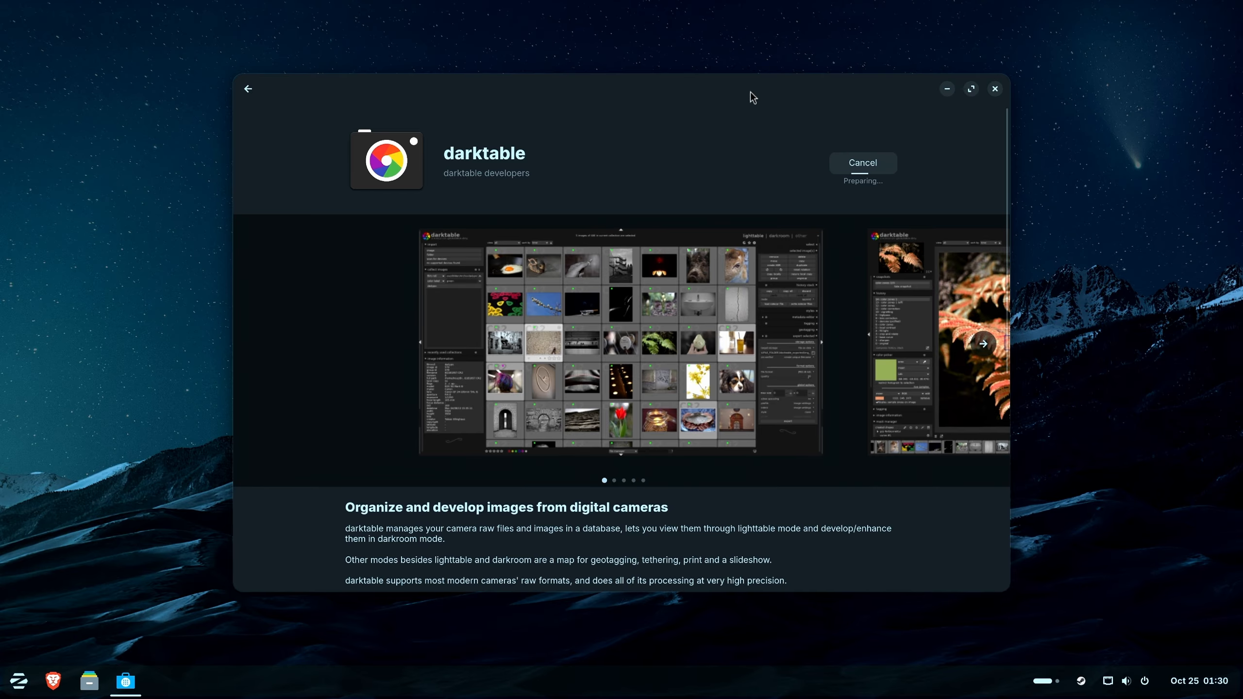
{"action": "left_click", "coordinate": [248, 89]}
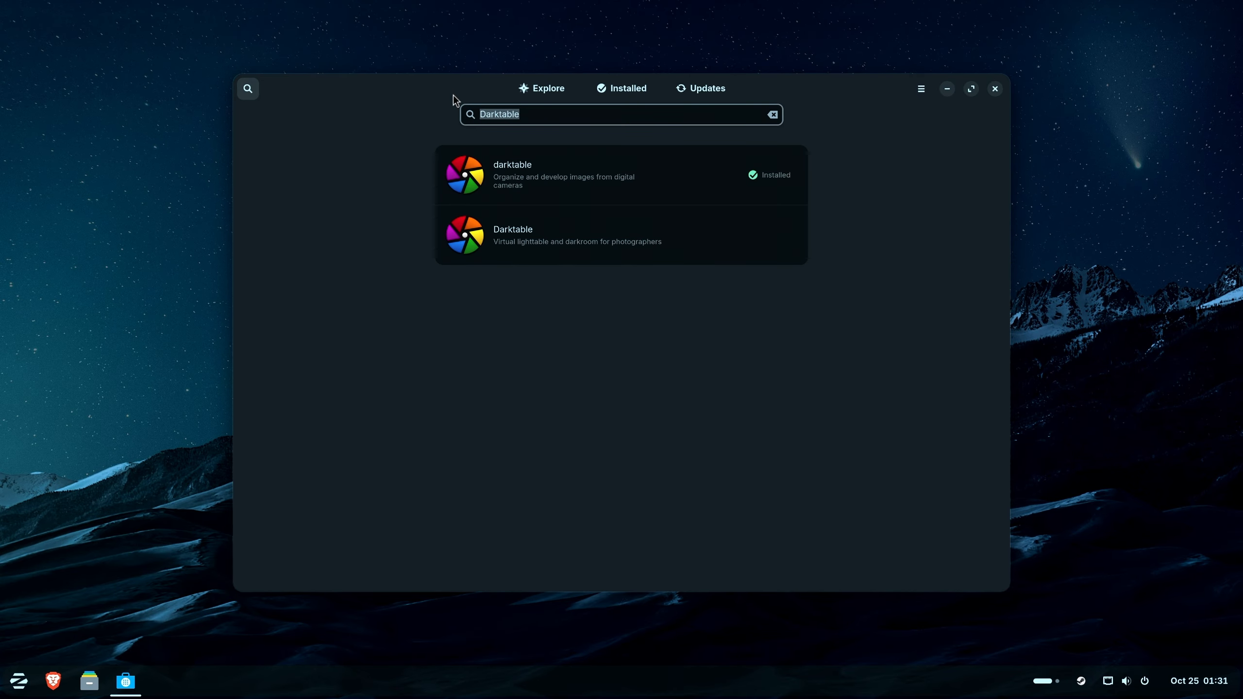
Search for Planify and start installing it.
{"action": "type", "text": "Plan"}
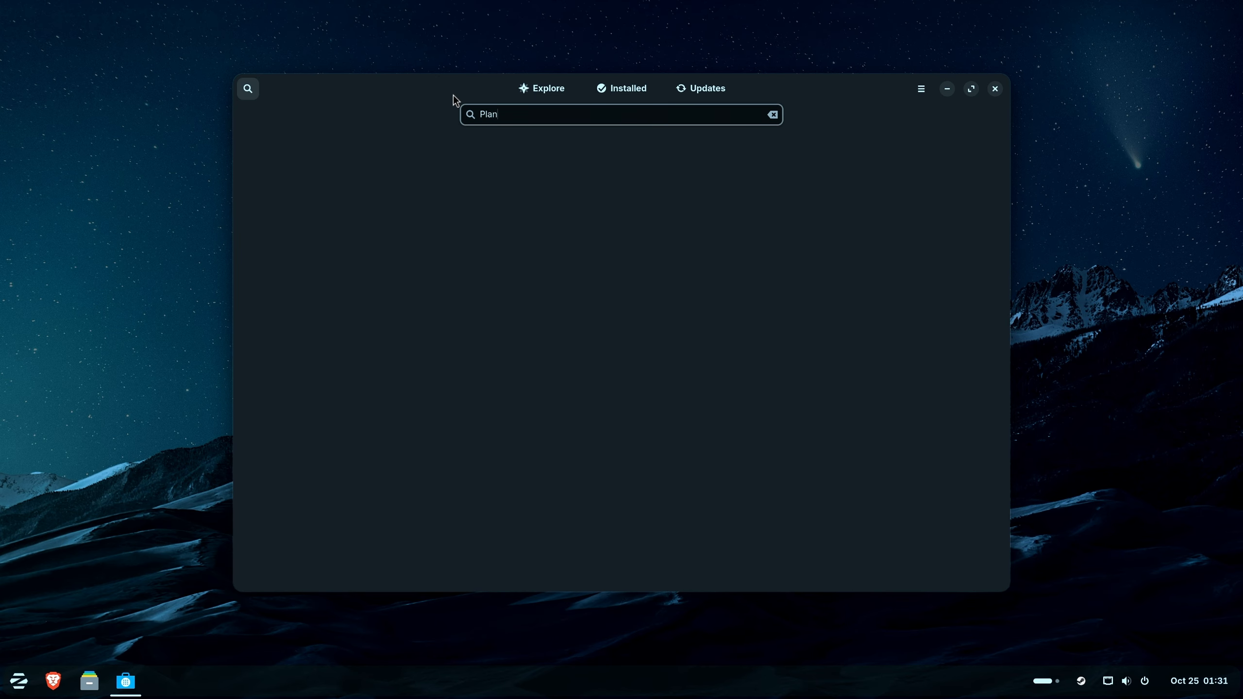
{"action": "type", "text": "ify"}
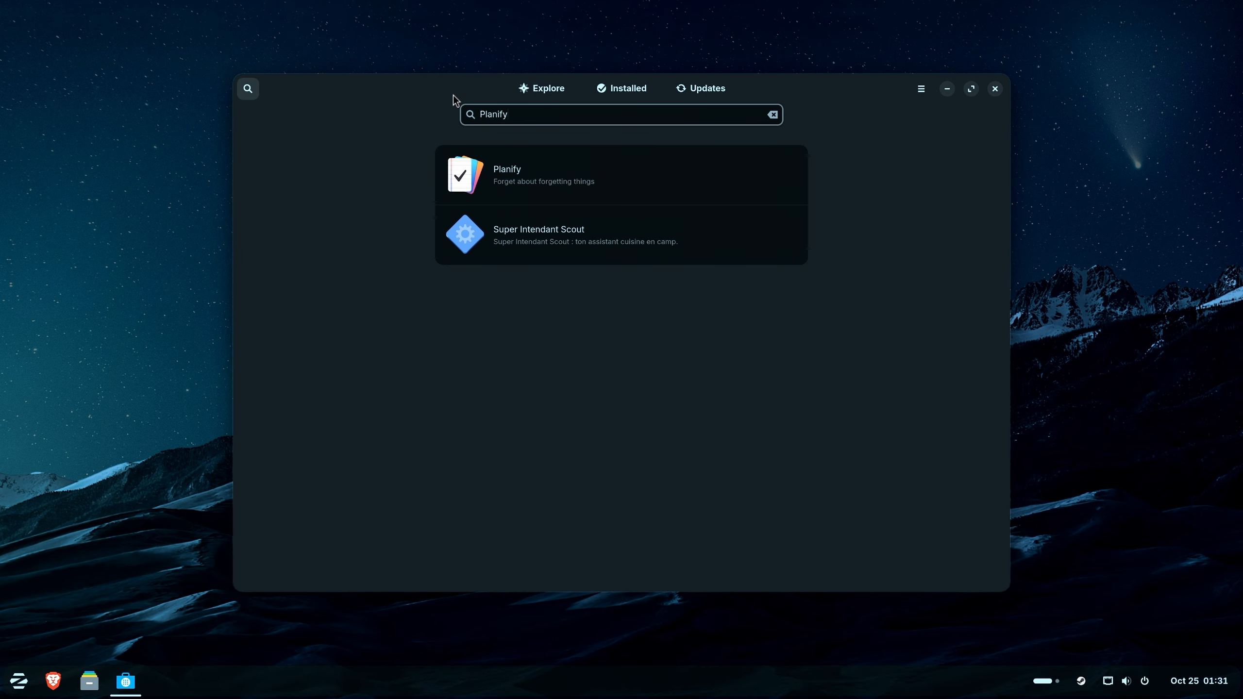
{"action": "left_click", "coordinate": [584, 185]}
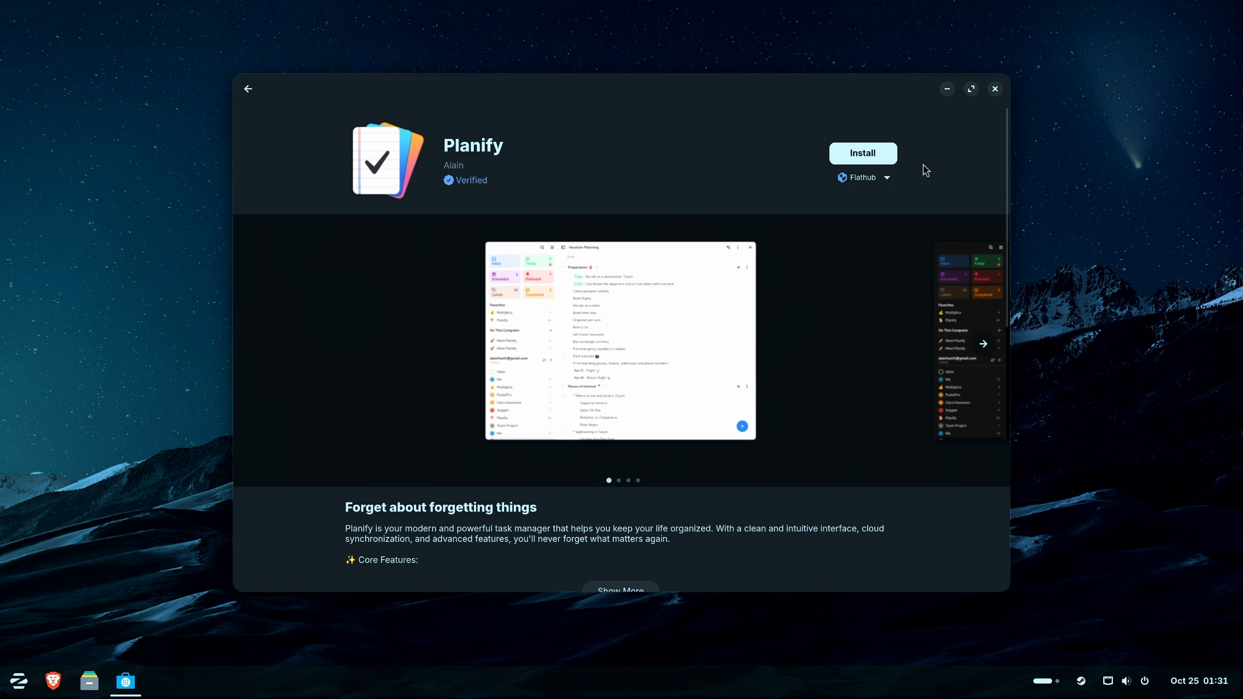
{"action": "left_click", "coordinate": [854, 149]}
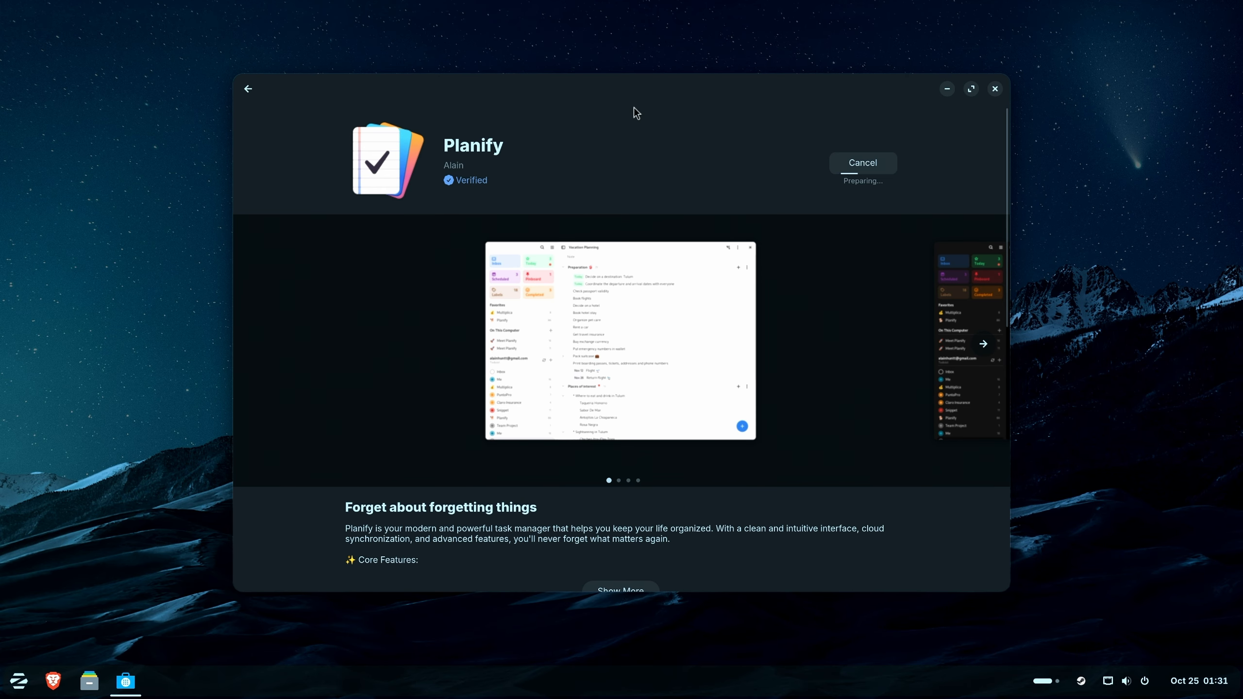
{"action": "left_click", "coordinate": [249, 88]}
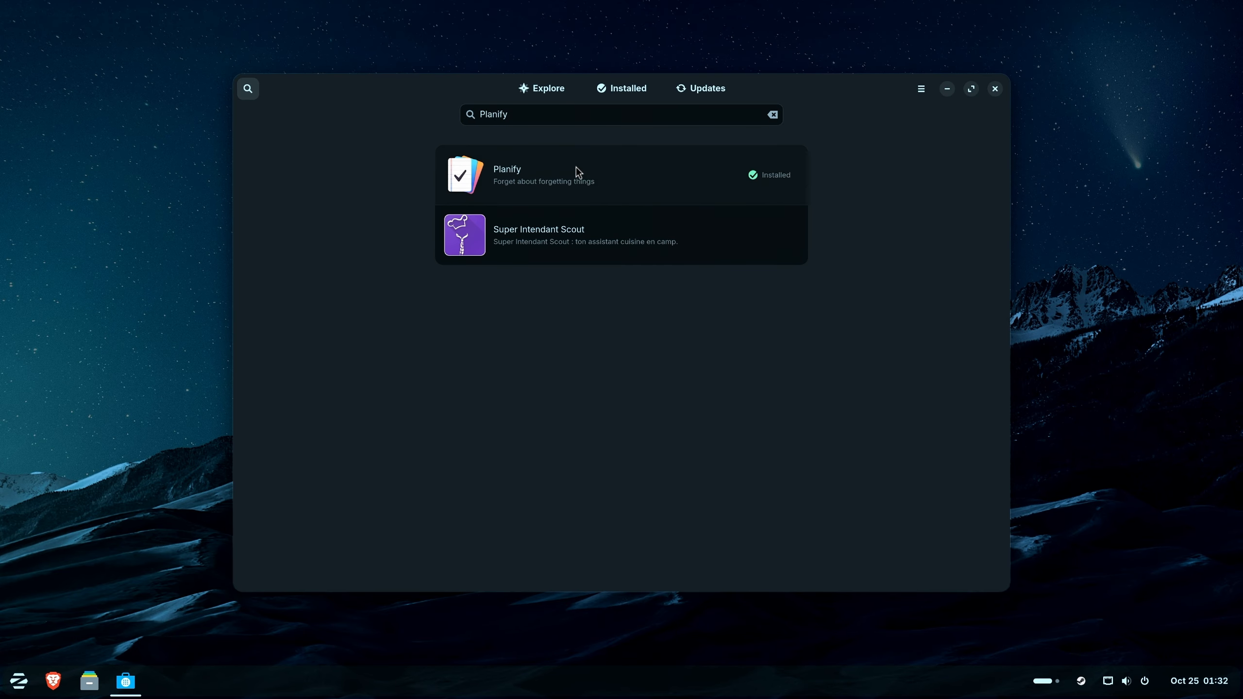
Replace the search with Xournal++ and start installing it.
{"action": "left_click", "coordinate": [526, 115]}
{"action": "key", "text": "ctrl+a"}
{"action": "type", "text": "Xourn"}
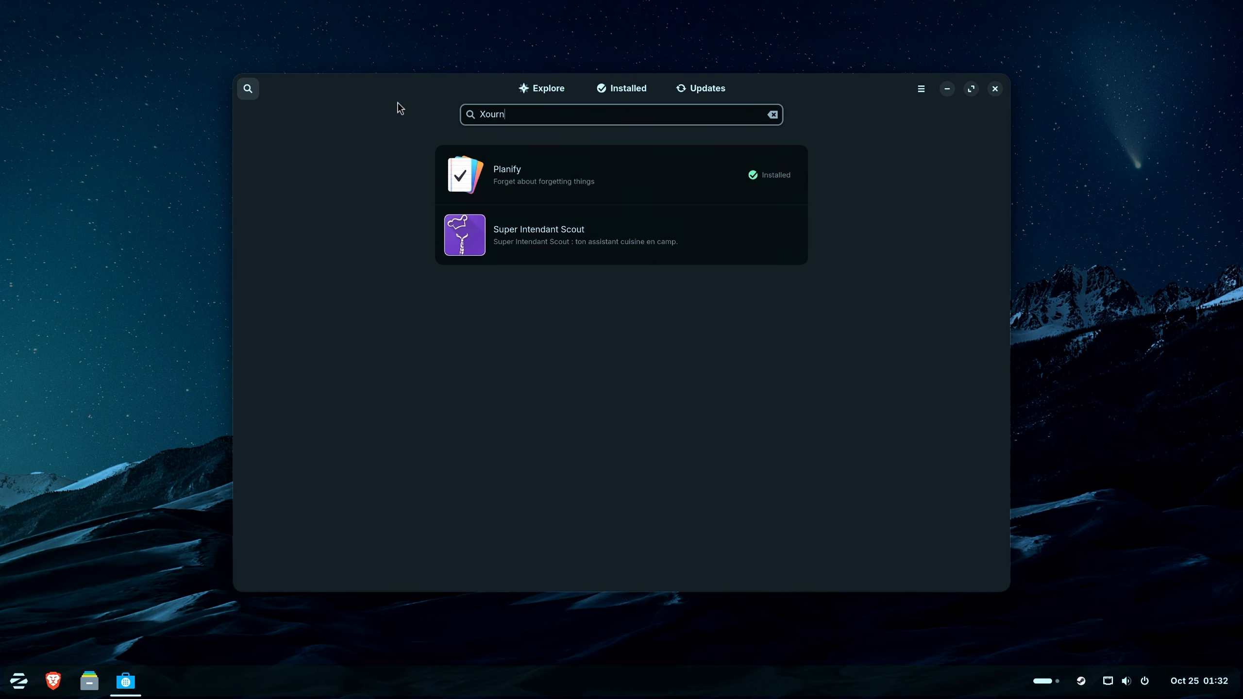
{"action": "type", "text": "al++"}
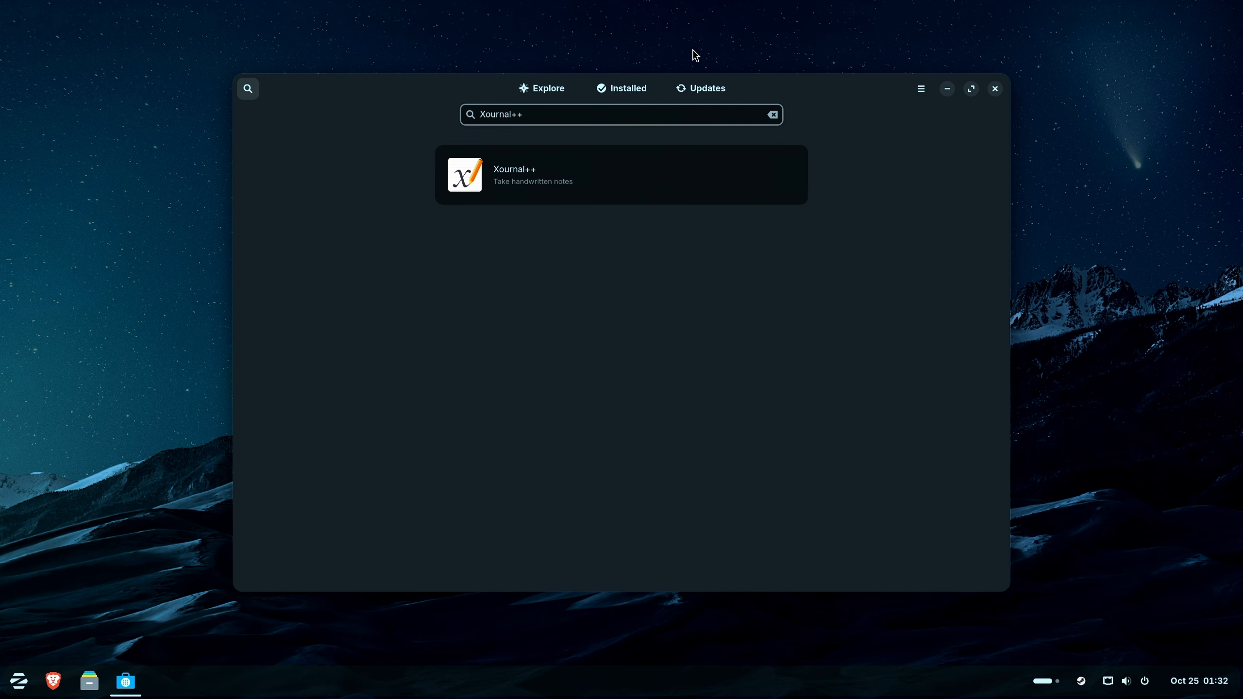
{"action": "left_click", "coordinate": [569, 186]}
{"action": "left_click", "coordinate": [866, 152]}
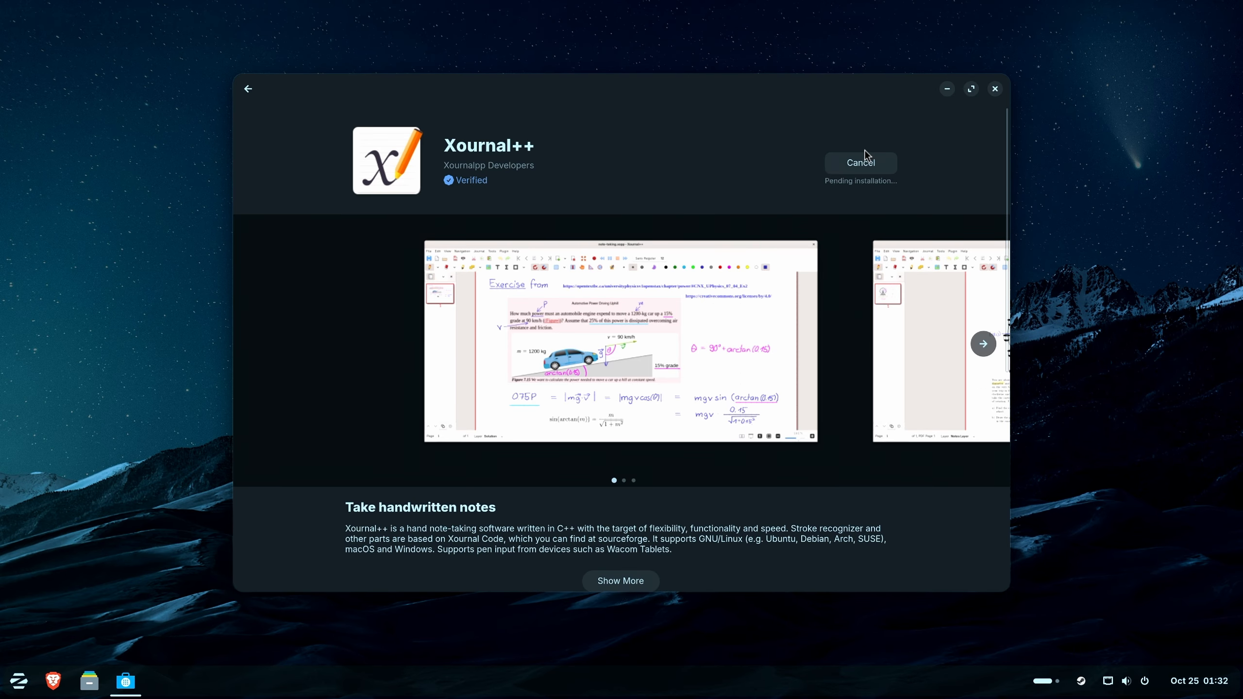
{"action": "left_click", "coordinate": [247, 89]}
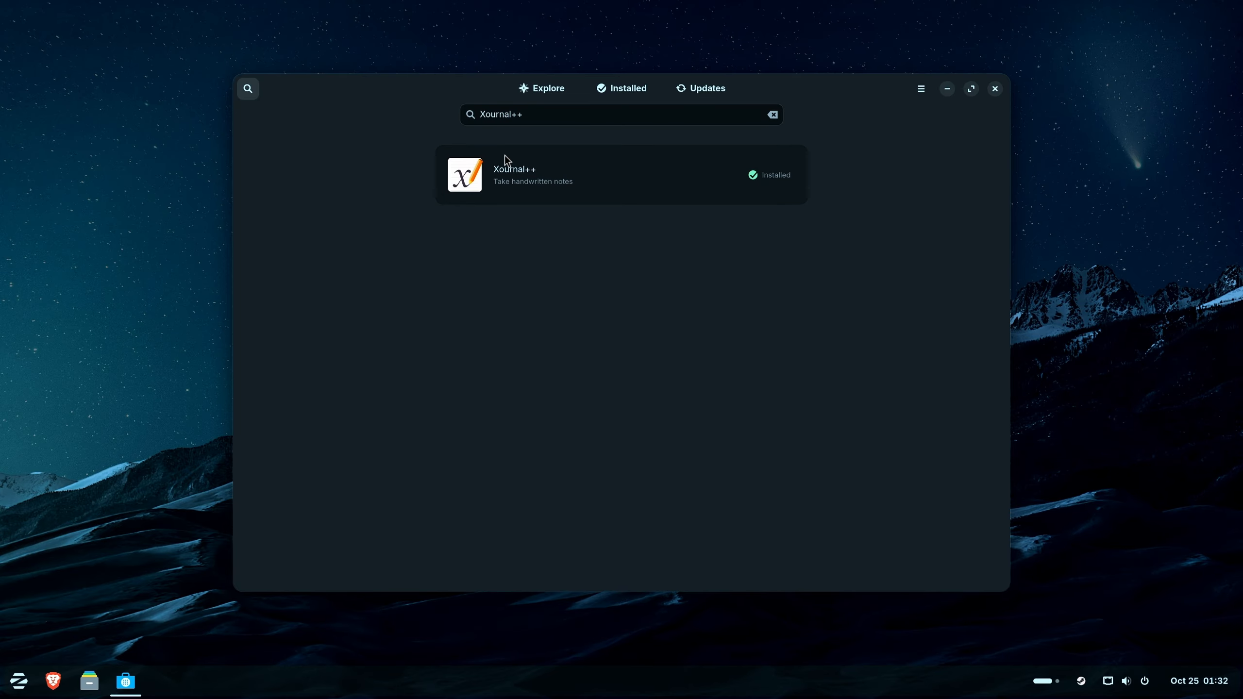
Search for FreeCad and start installing the first FreeCAD result.
{"action": "triple_click", "coordinate": [573, 121]}
{"action": "type", "text": "FreeCad"}
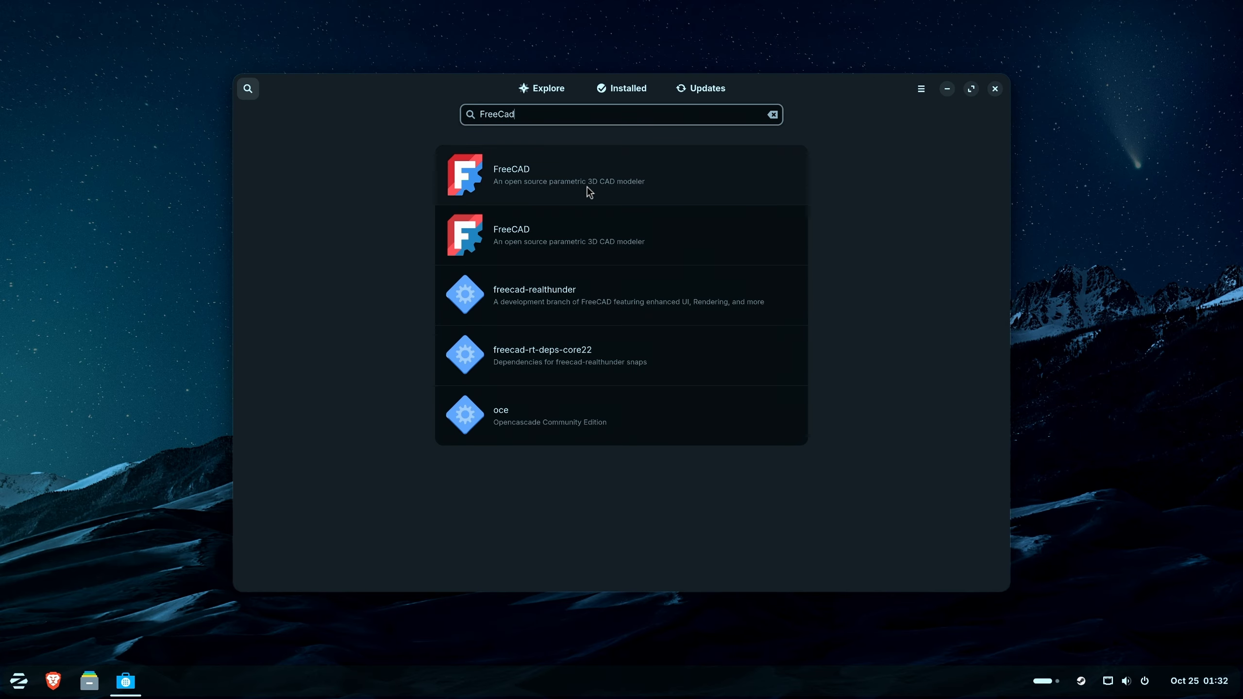
{"action": "left_click", "coordinate": [593, 189]}
{"action": "left_click", "coordinate": [866, 156]}
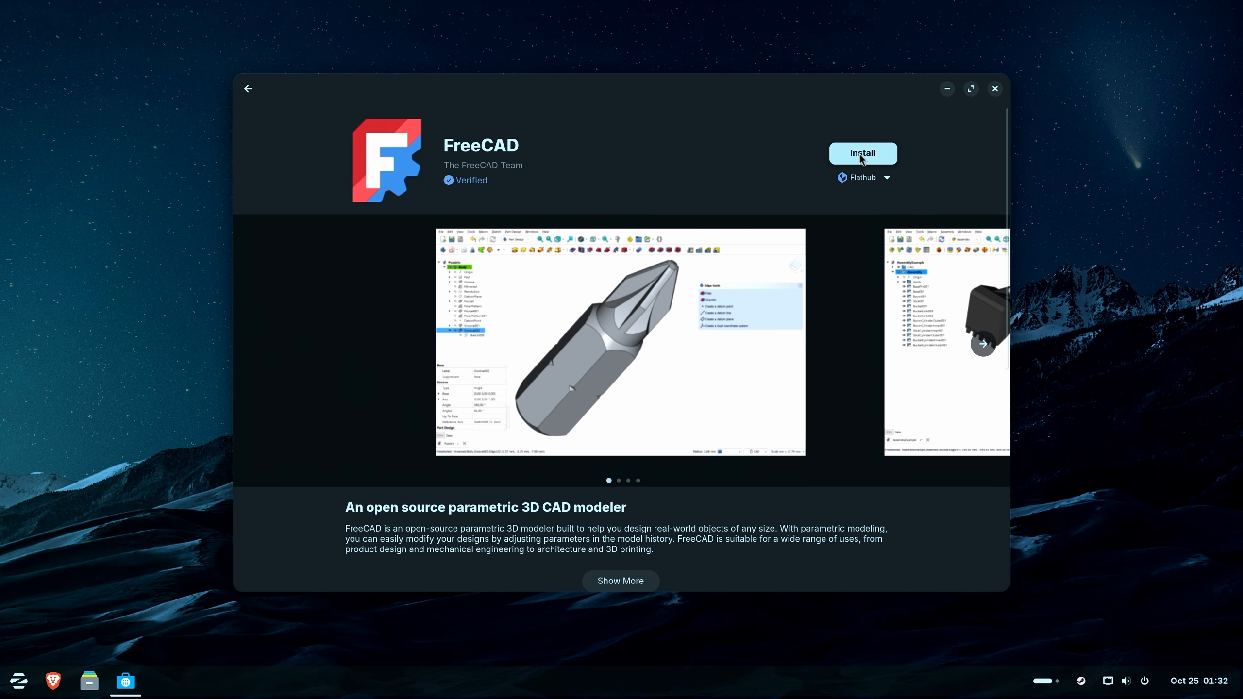
{"action": "left_click", "coordinate": [248, 89]}
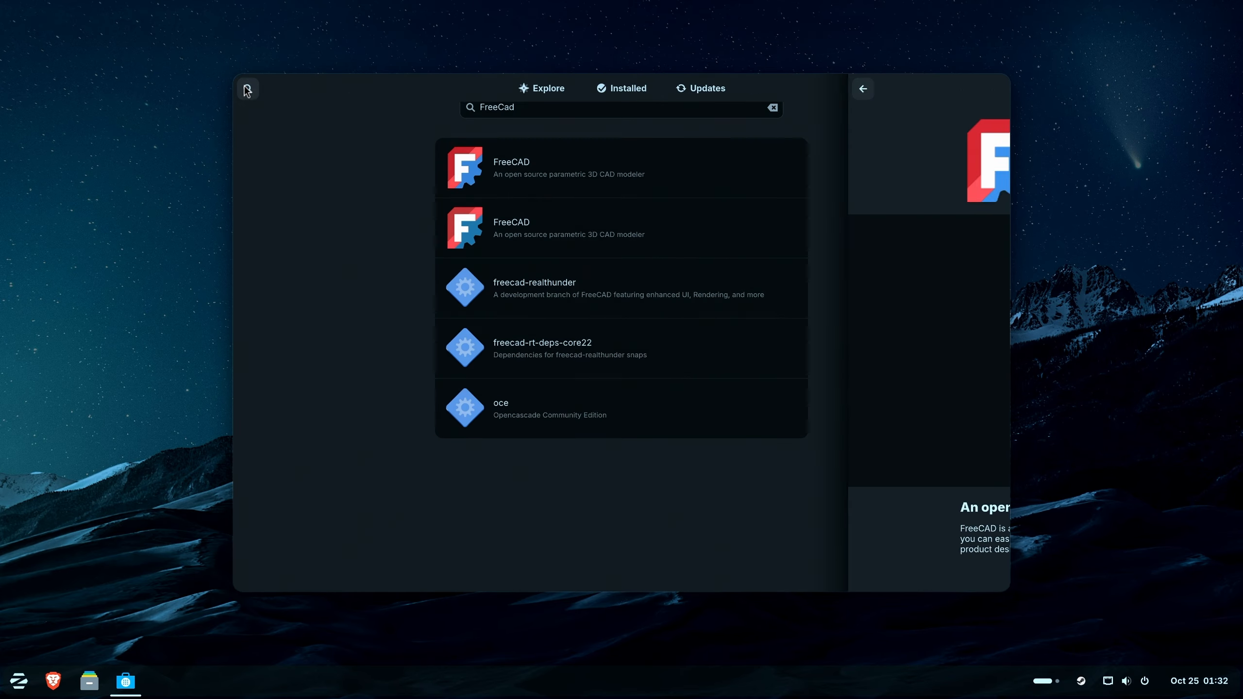
Search for LibreCAD and install it.
{"action": "left_click_drag", "start_coordinate": [536, 120], "coordinate": [458, 101]}
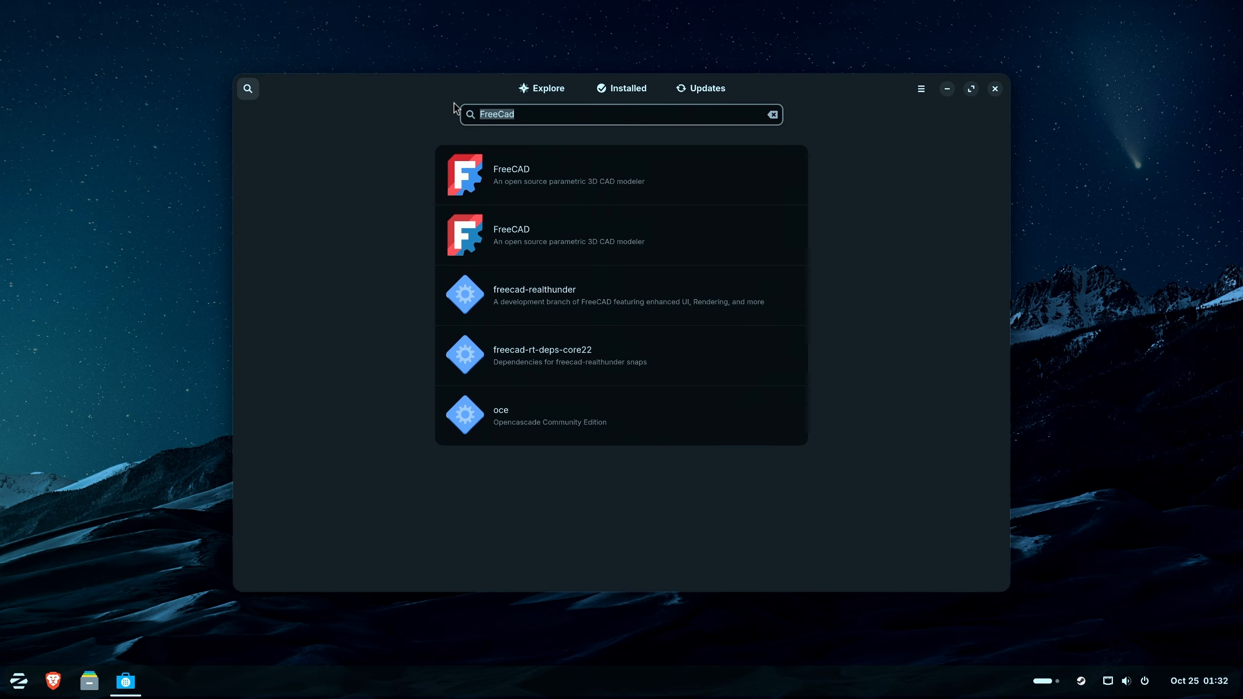
{"action": "type", "text": "LibreCAD"}
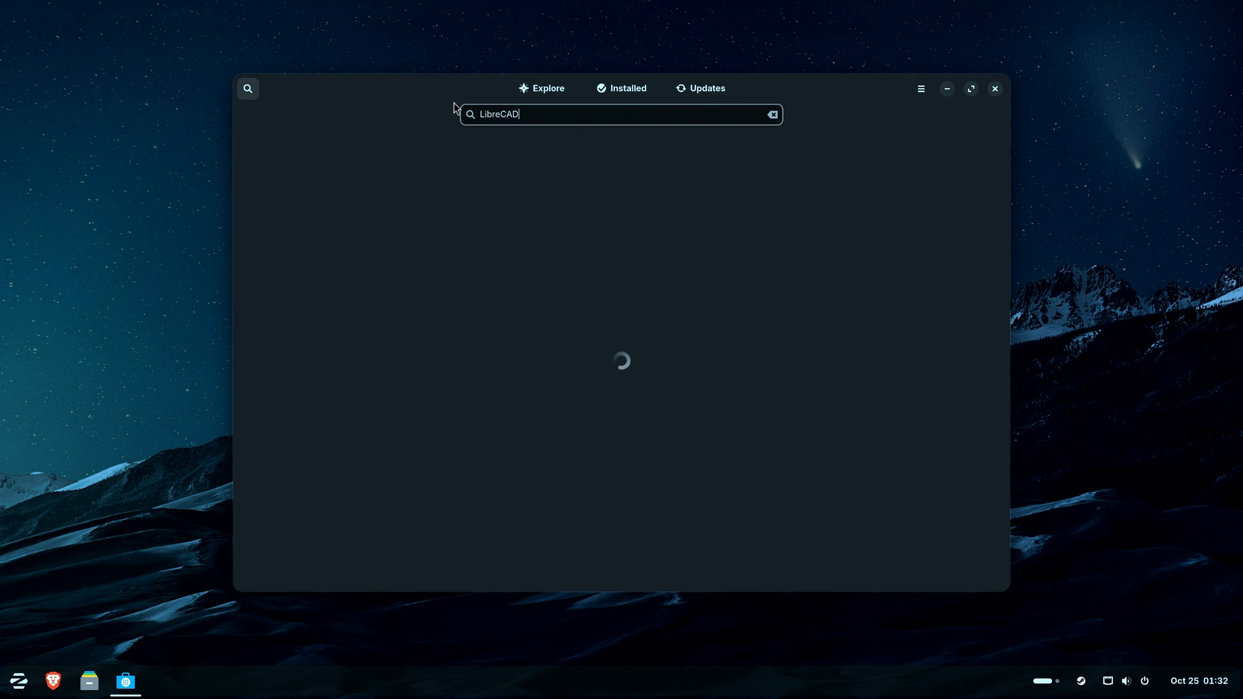
{"action": "left_click", "coordinate": [580, 167]}
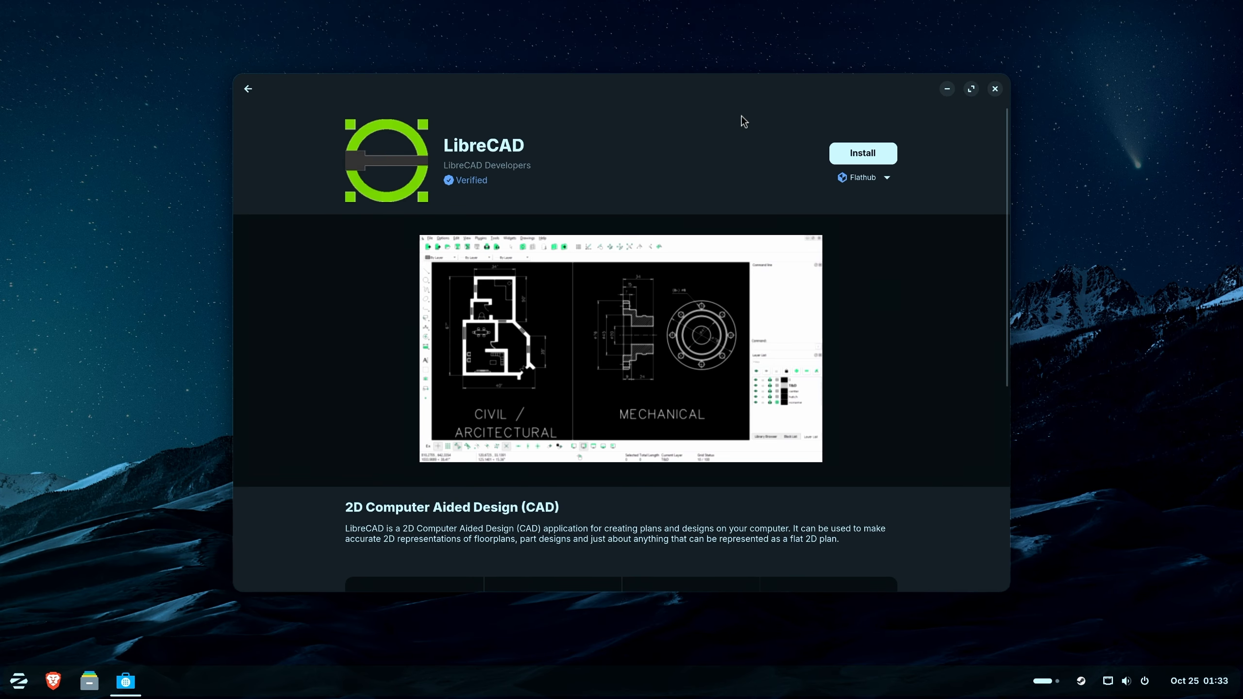
{"action": "left_click", "coordinate": [870, 150]}
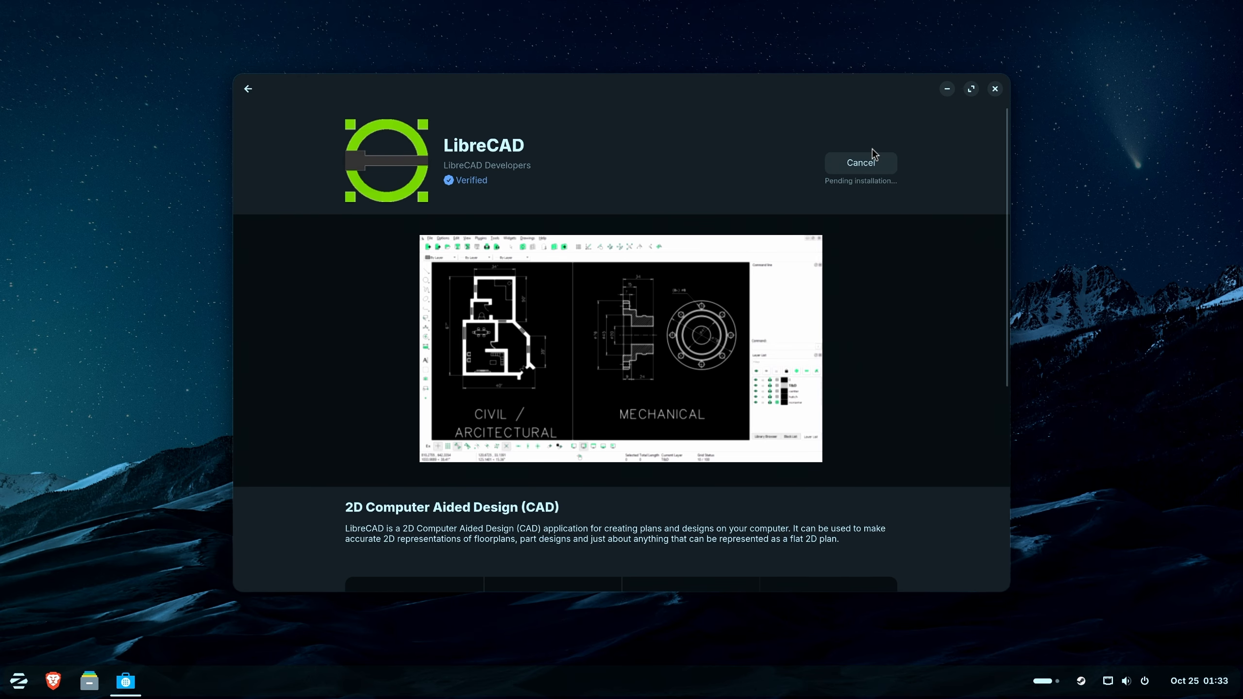
{"action": "left_click", "coordinate": [248, 89]}
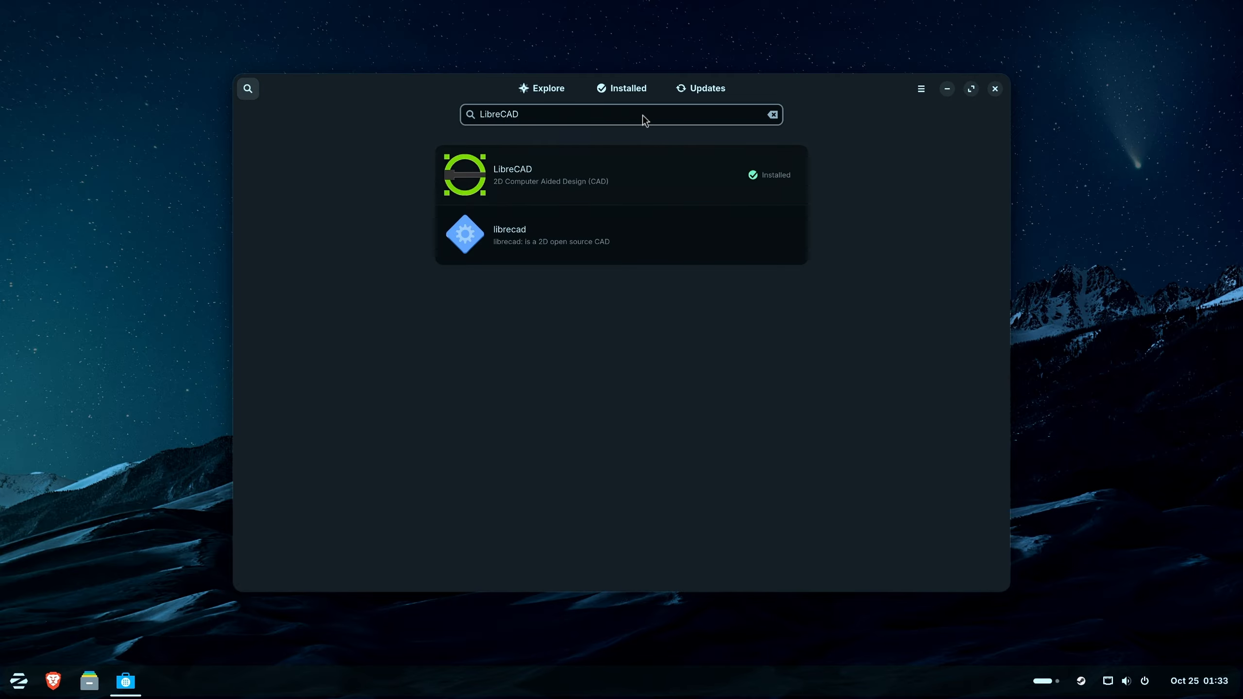
Clear the search, search for Foliate, install it, and return to its results.
{"action": "left_click_drag", "start_coordinate": [646, 120], "coordinate": [428, 105]}
{"action": "key", "text": "BackSpace"}
{"action": "type", "text": "Foliate"}
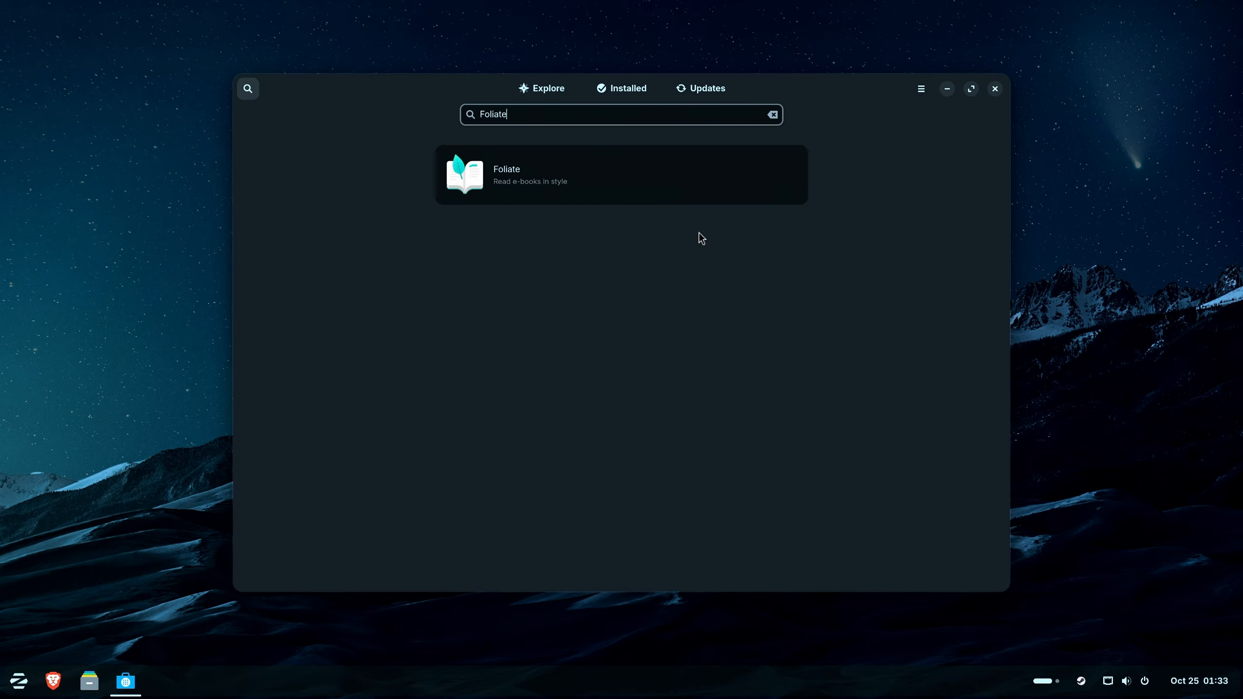
{"action": "left_click", "coordinate": [610, 185]}
{"action": "left_click", "coordinate": [852, 162]}
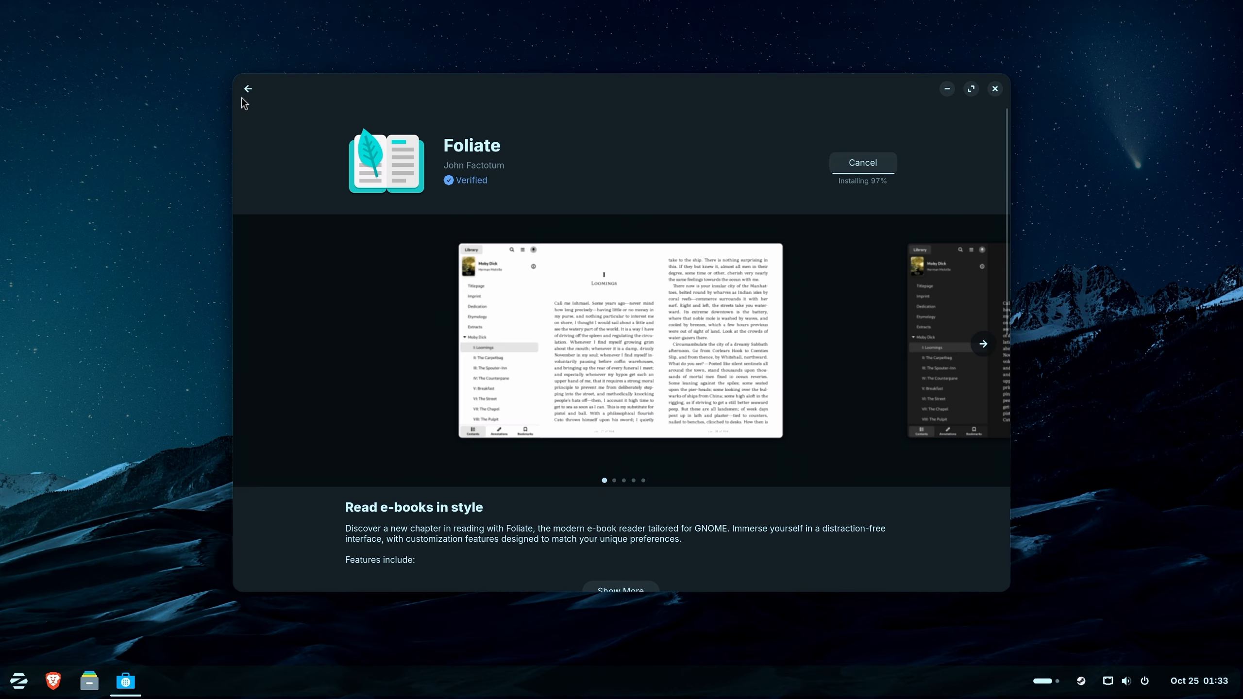
{"action": "left_click", "coordinate": [247, 84]}
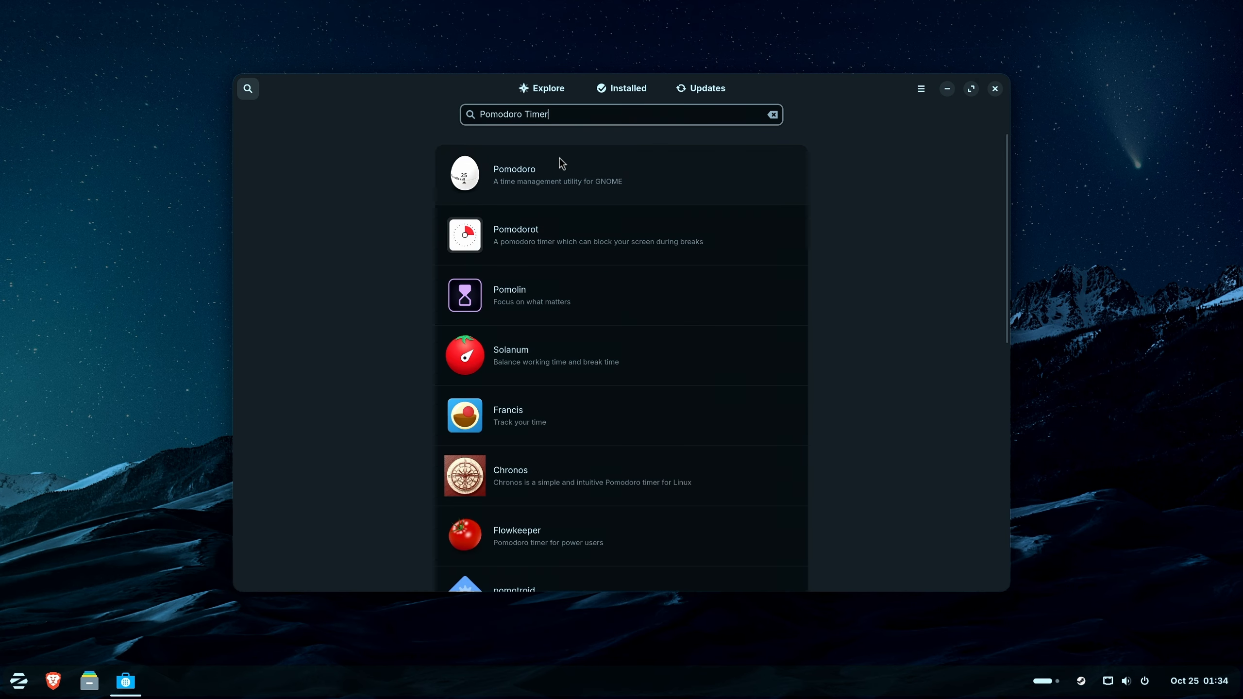
Install Pomodoro, authorizing with the account password, and return to the Pomodoro Timer results.
{"action": "left_click", "coordinate": [570, 167]}
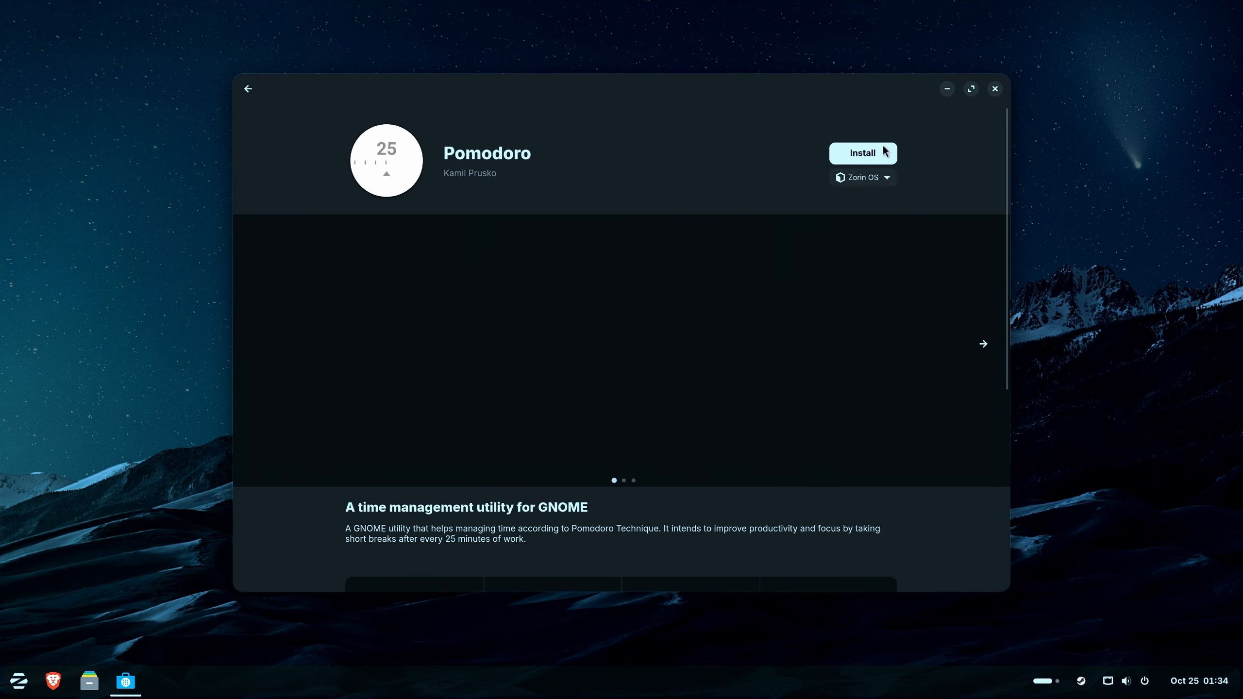
{"action": "left_click", "coordinate": [854, 153]}
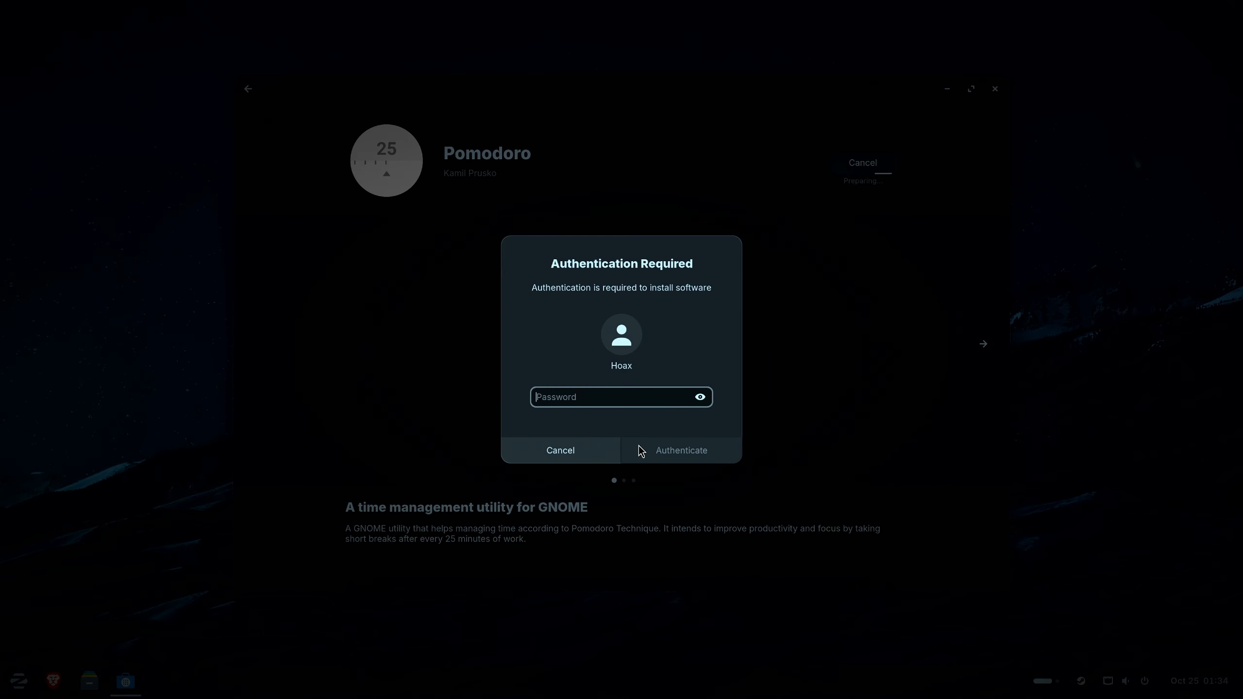
{"action": "type", "text": "••••"}
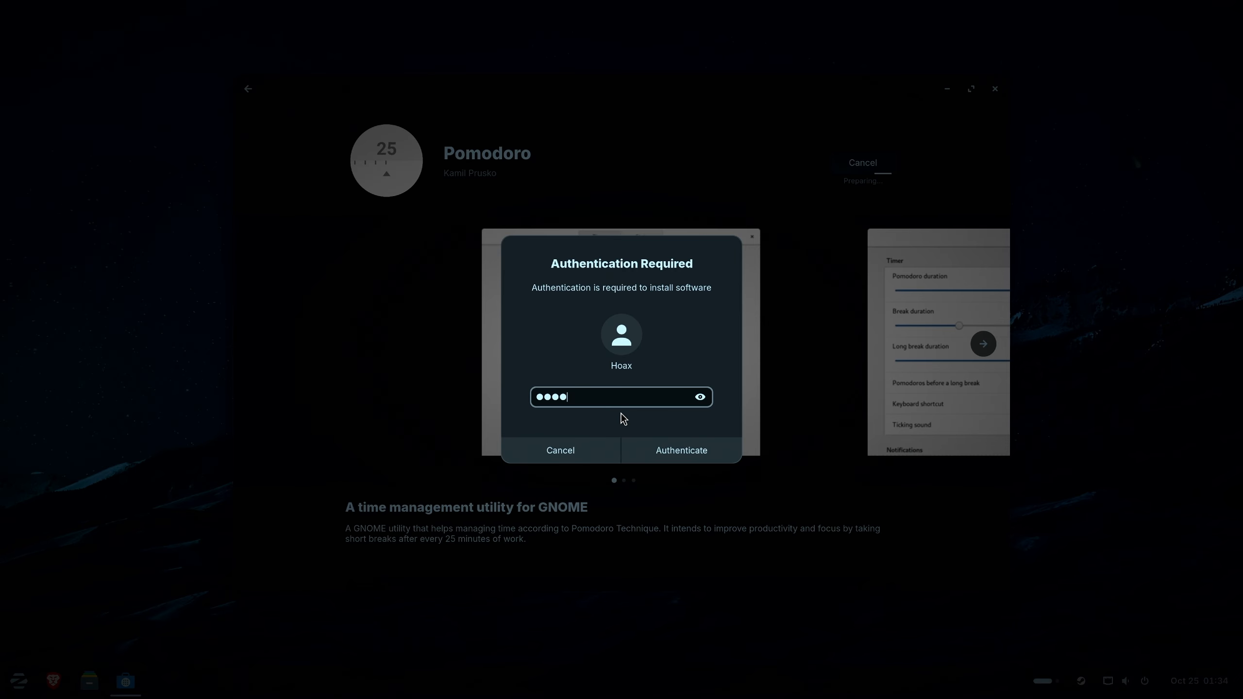
{"action": "type", "text": "••••••••••••"}
{"action": "key", "text": "Return"}
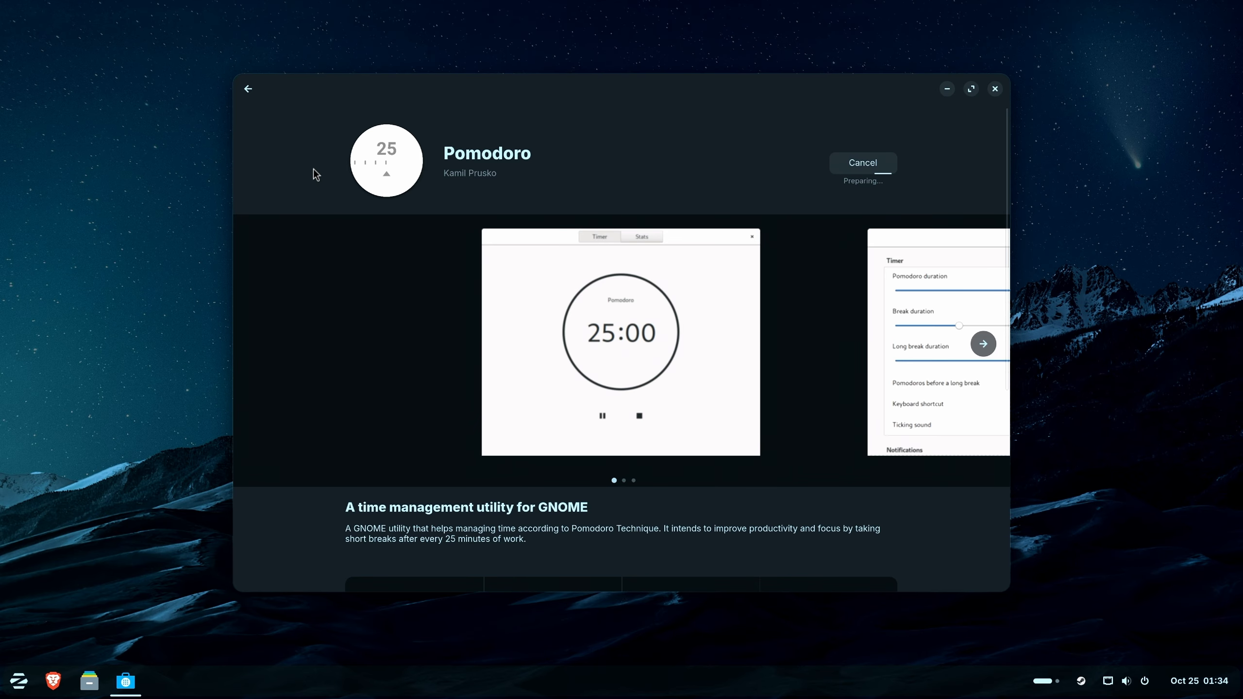
{"action": "left_click", "coordinate": [248, 89]}
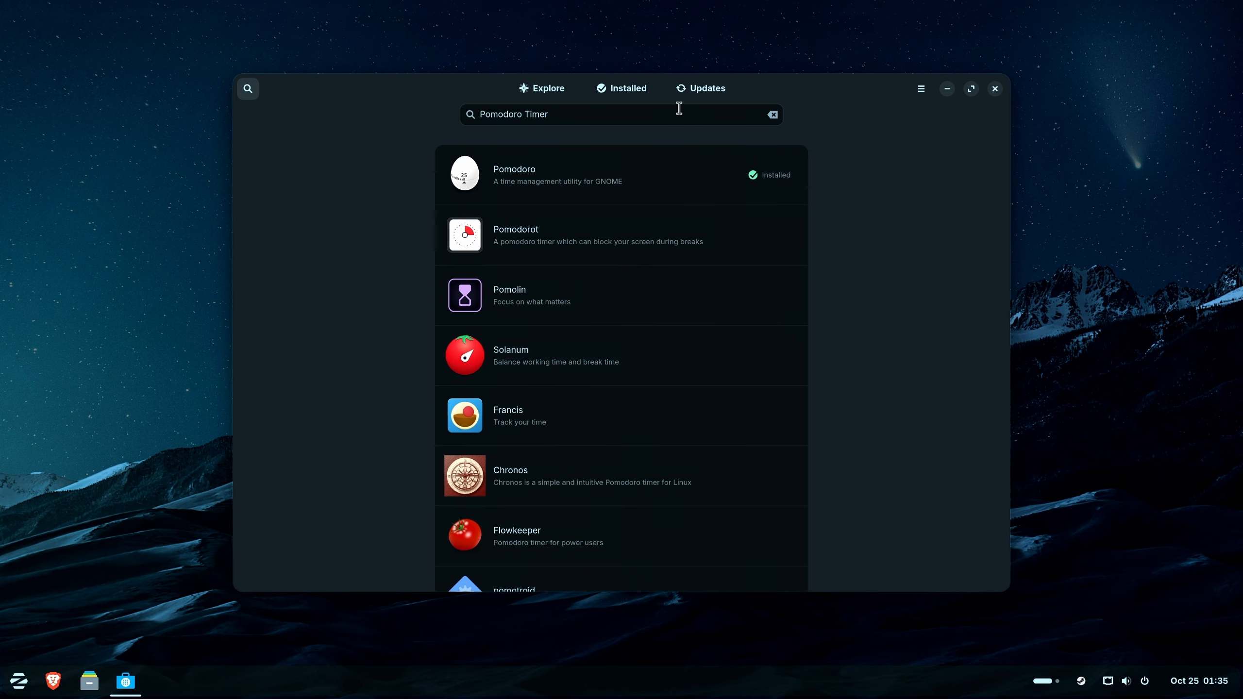
{"action": "left_click_drag", "start_coordinate": [685, 114], "coordinate": [421, 92]}
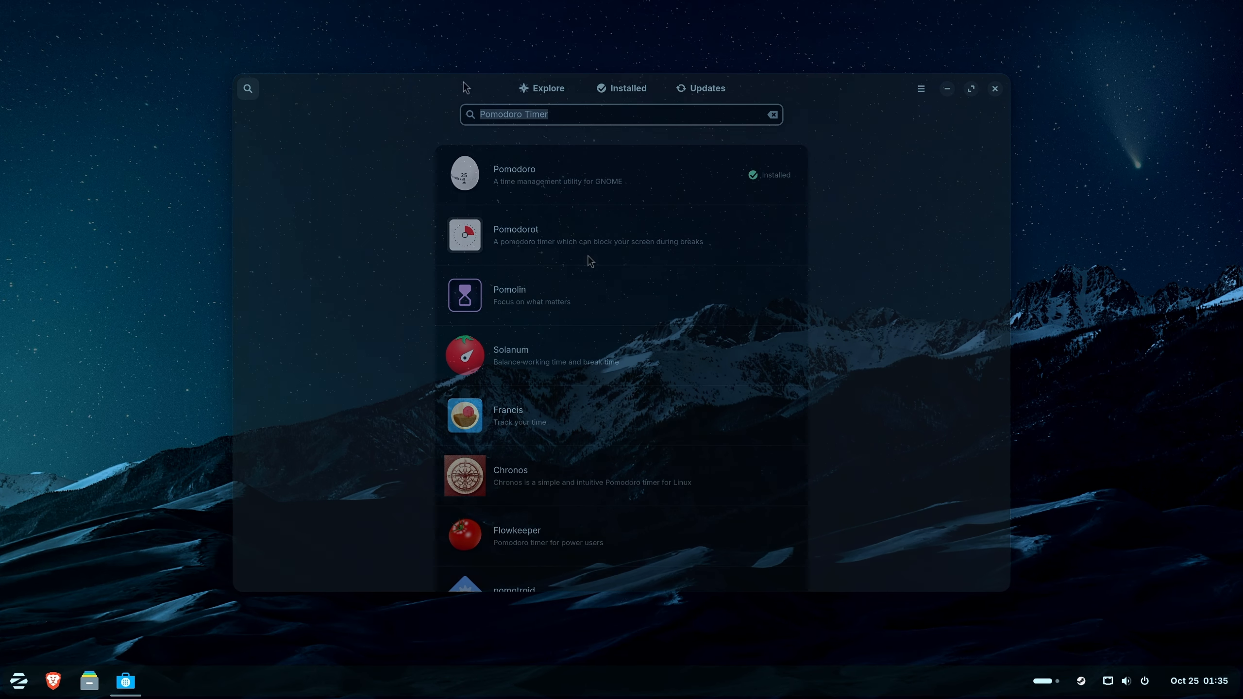